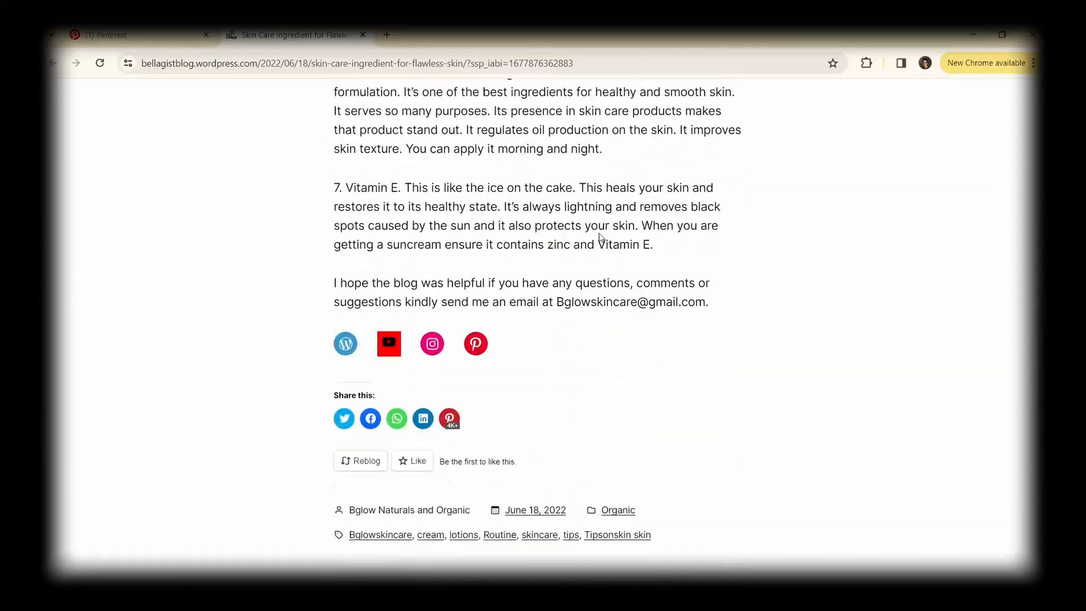
pyautogui.scroll(10, 601, 238)
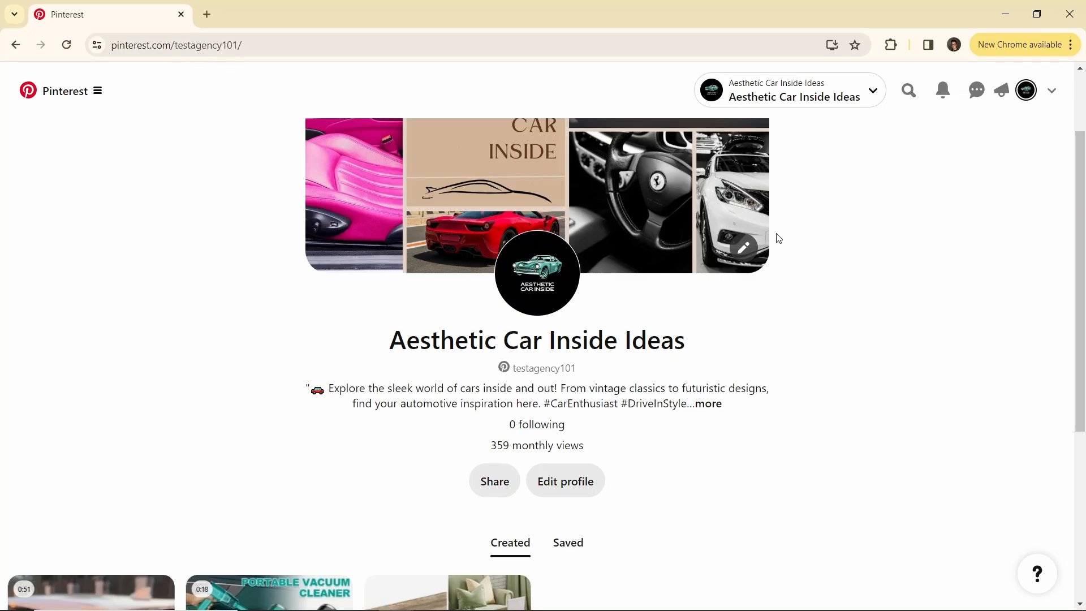
# Open amazon.com in a new browser tab and search it for "red light therapy pad".
pyautogui.click(207, 14)
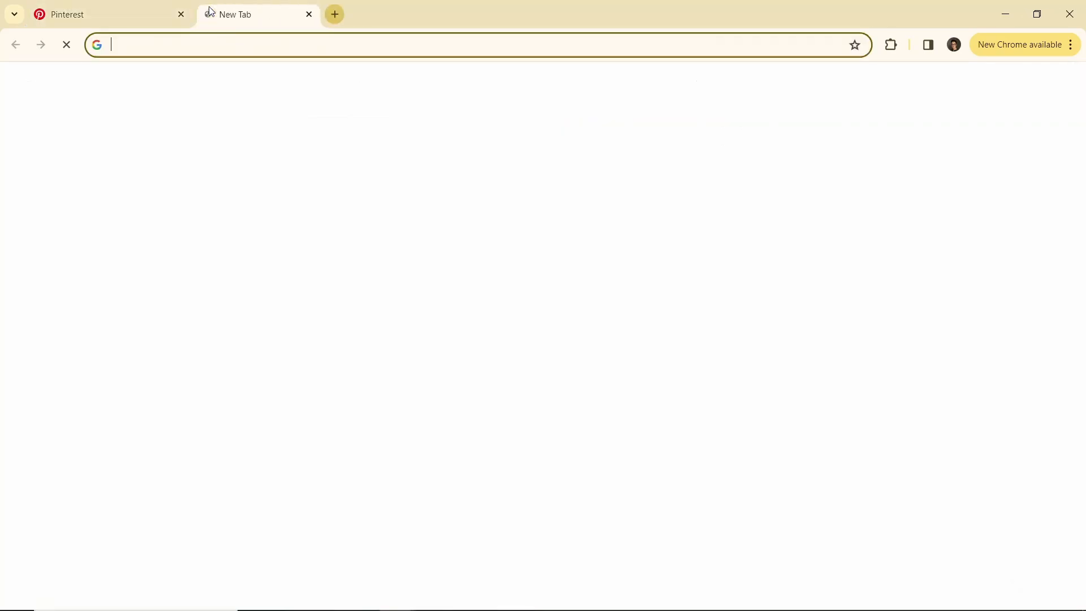
pyautogui.write('amazon.com')
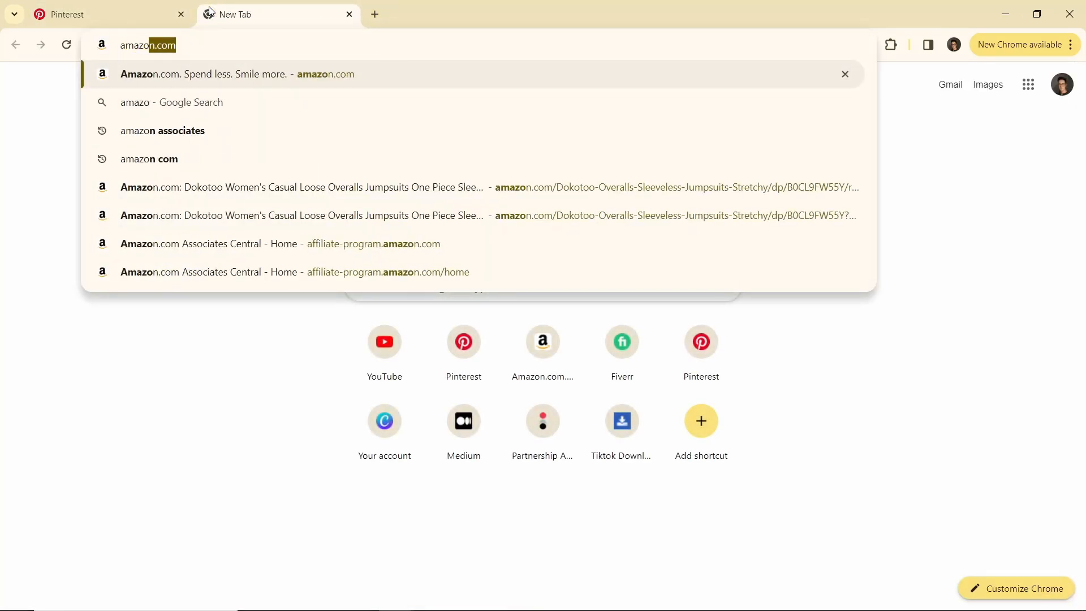
pyautogui.press('Return')
pyautogui.click(276, 117)
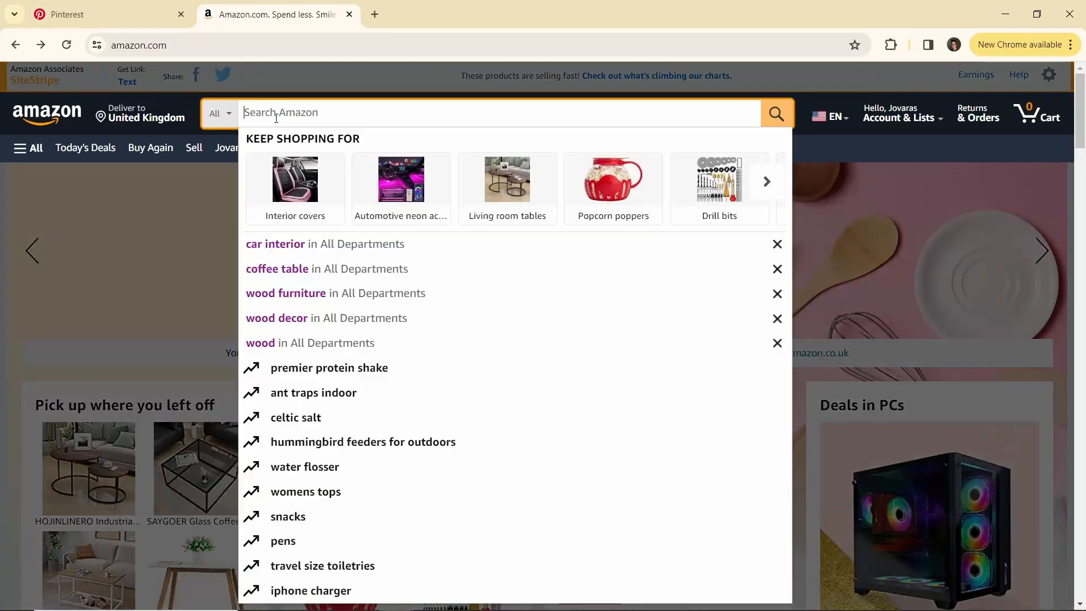
pyautogui.write('red light ')
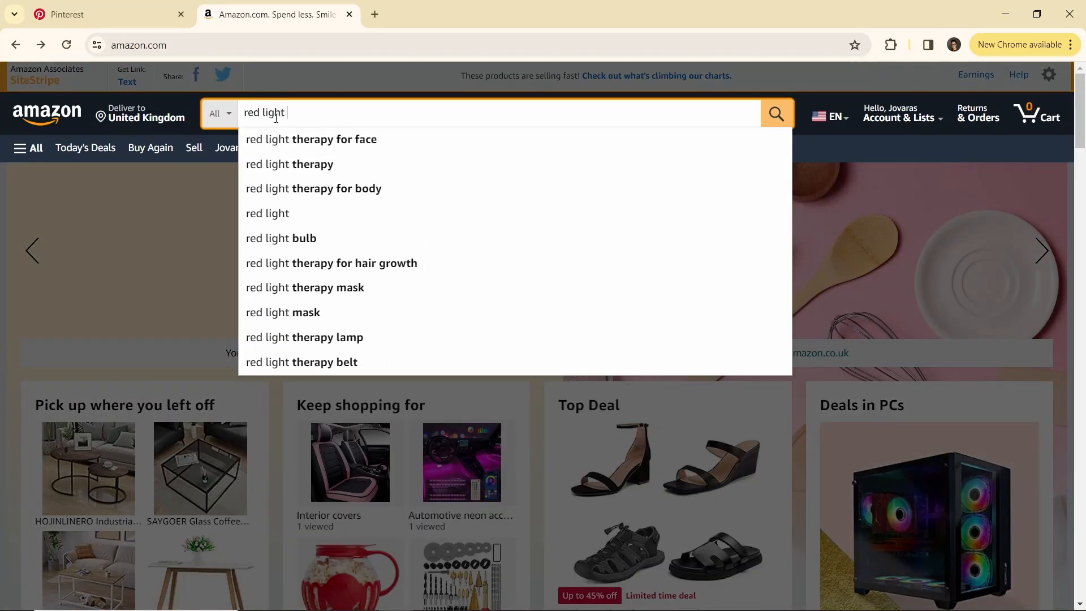
pyautogui.write('therapy pad')
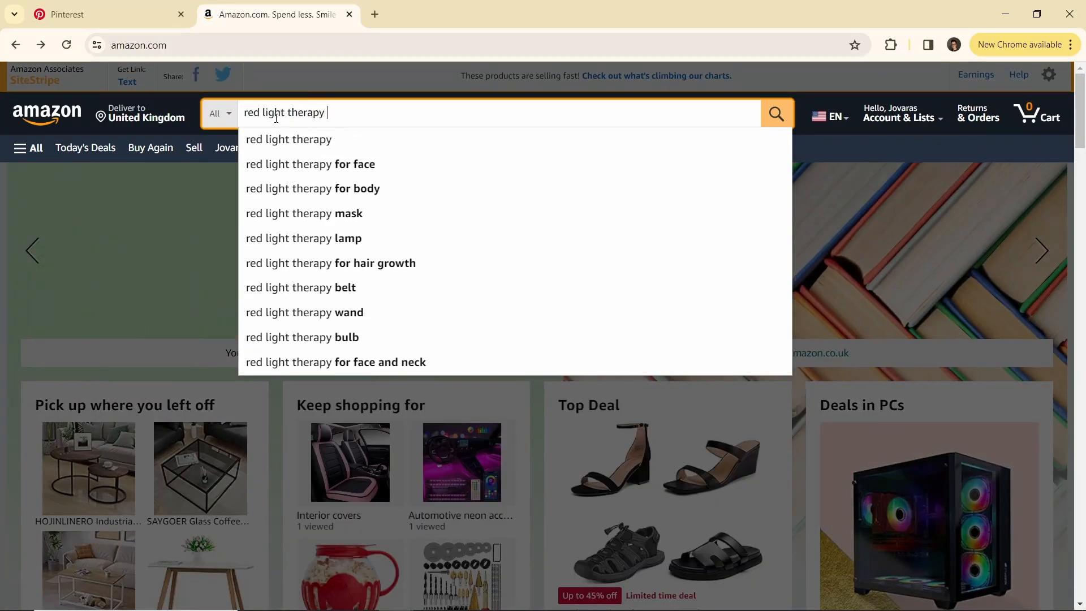
pyautogui.press('Return')
# Sort the product results by Best Sellers and open the Lifepro Red Light Therapy Belt listing.
pyautogui.click(1028, 176)
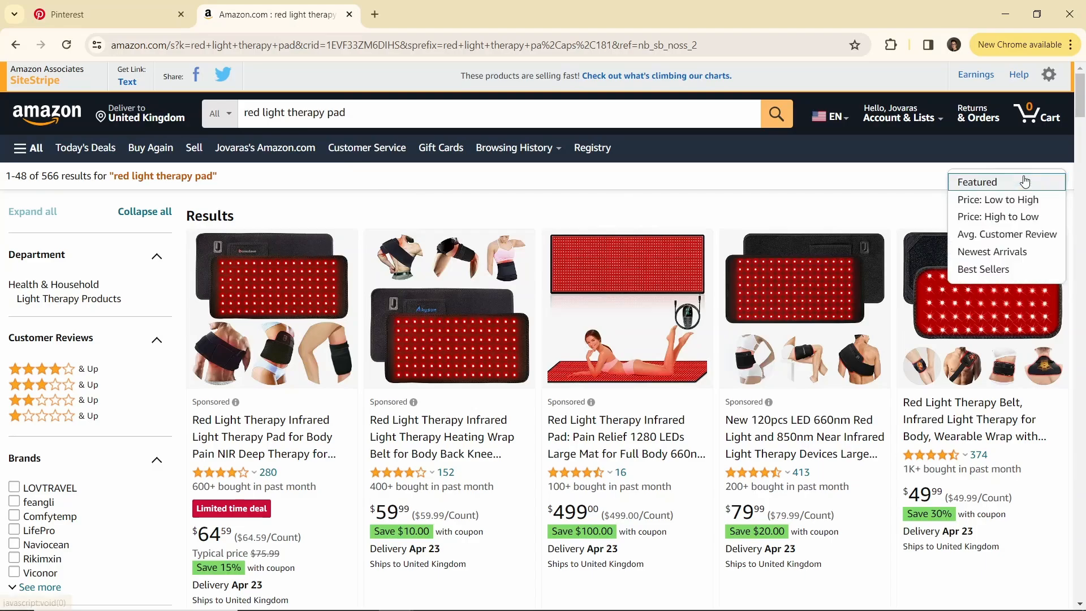
pyautogui.click(1000, 271)
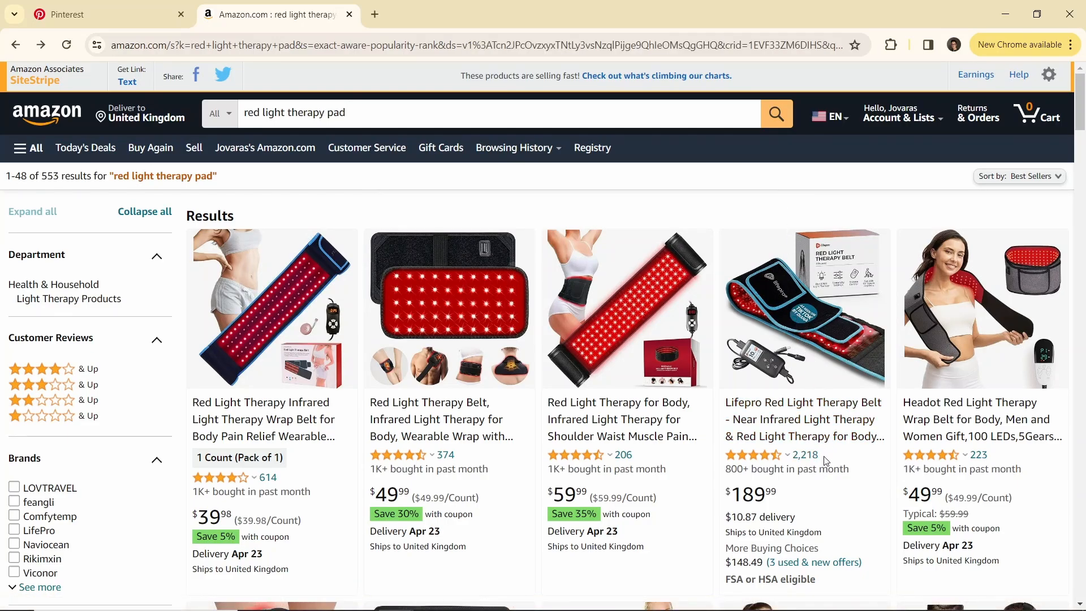
pyautogui.click(790, 504)
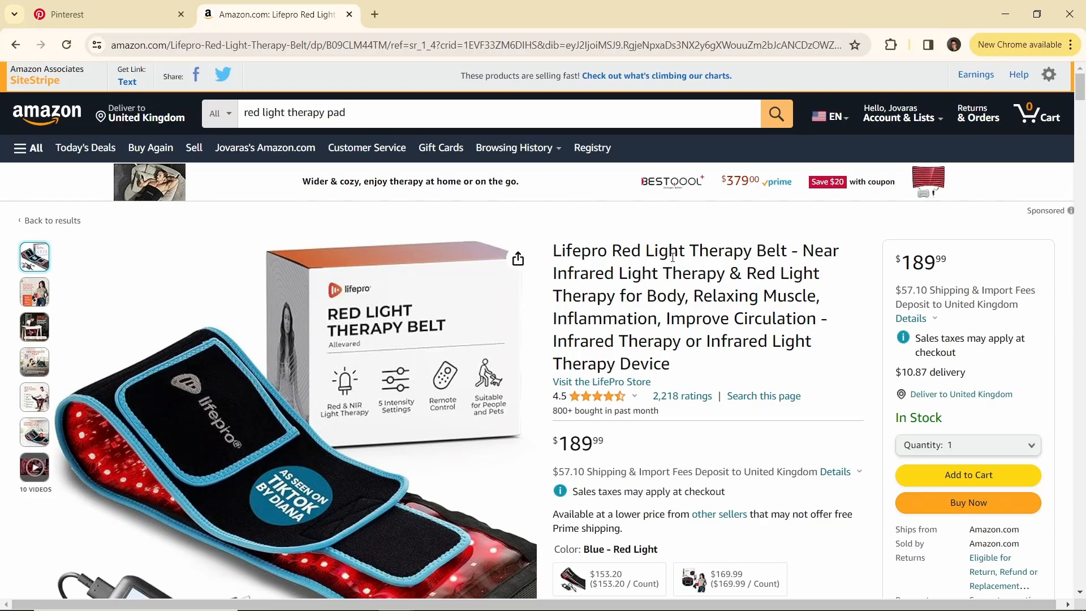
# Open the Pinterest Trends site at trends.pinterest.com in a new browser tab.
pyautogui.hotkey('ctrl', 'shift', 'Tab')
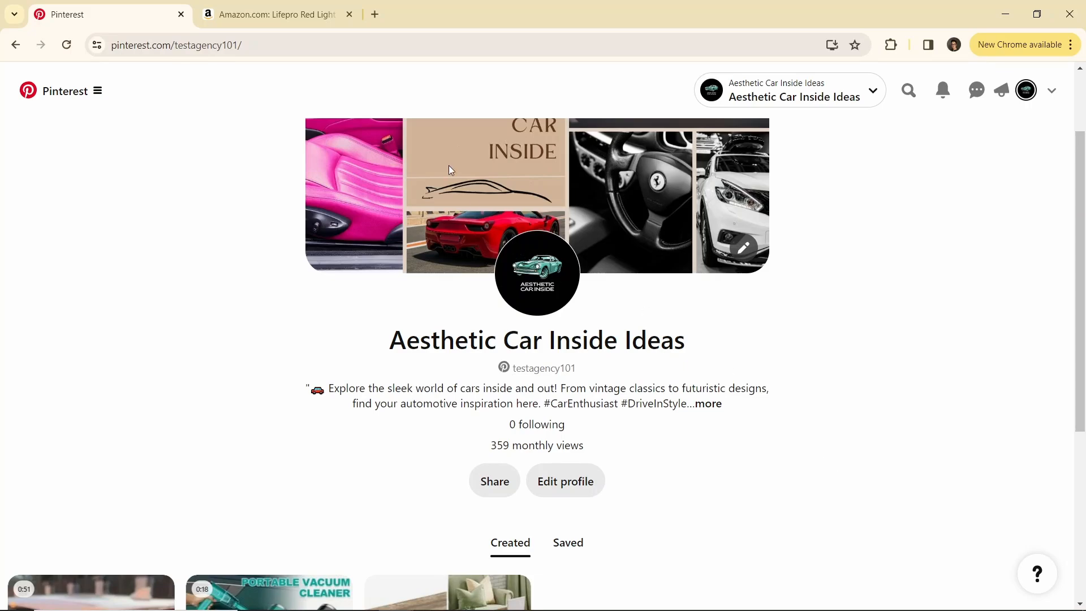
pyautogui.click(375, 14)
pyautogui.write('trend')
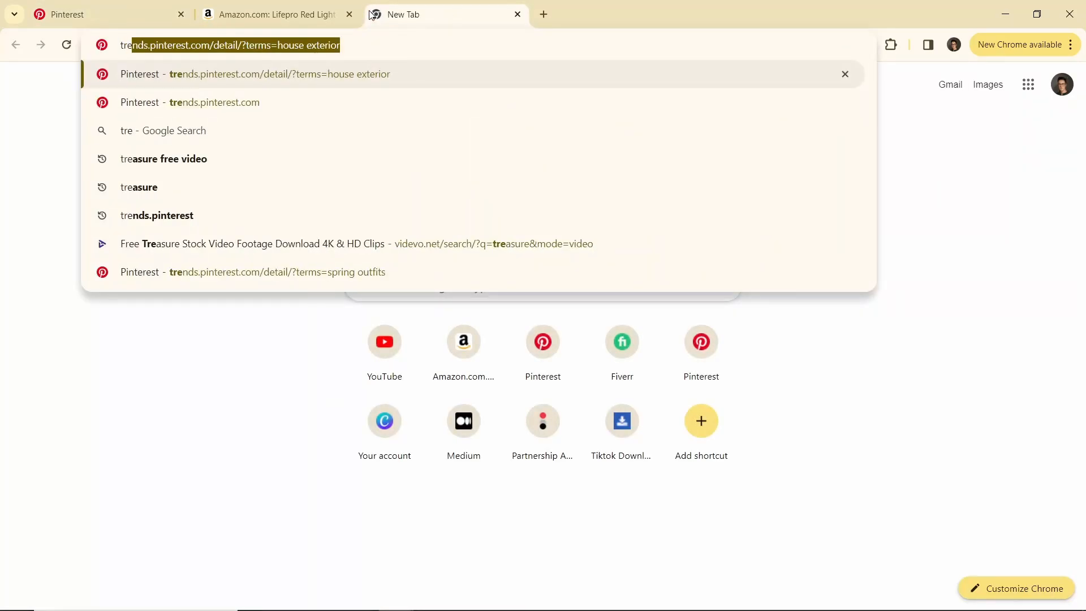
pyautogui.press('BackSpace')
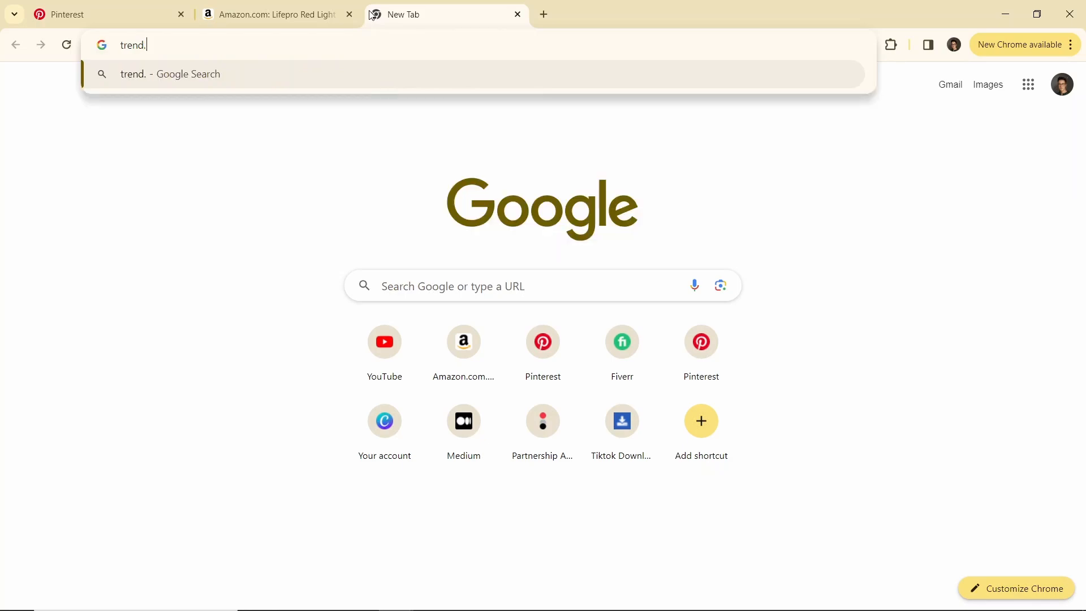
pyautogui.write('.pinterest.com')
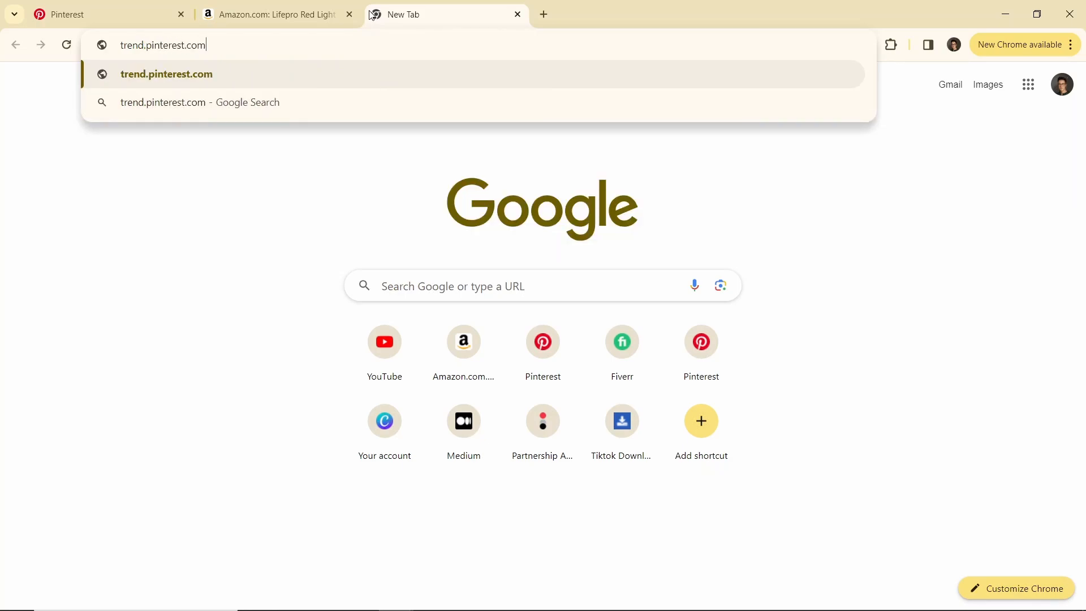
pyautogui.press('Return')
pyautogui.click(138, 51)
pyautogui.click(138, 50)
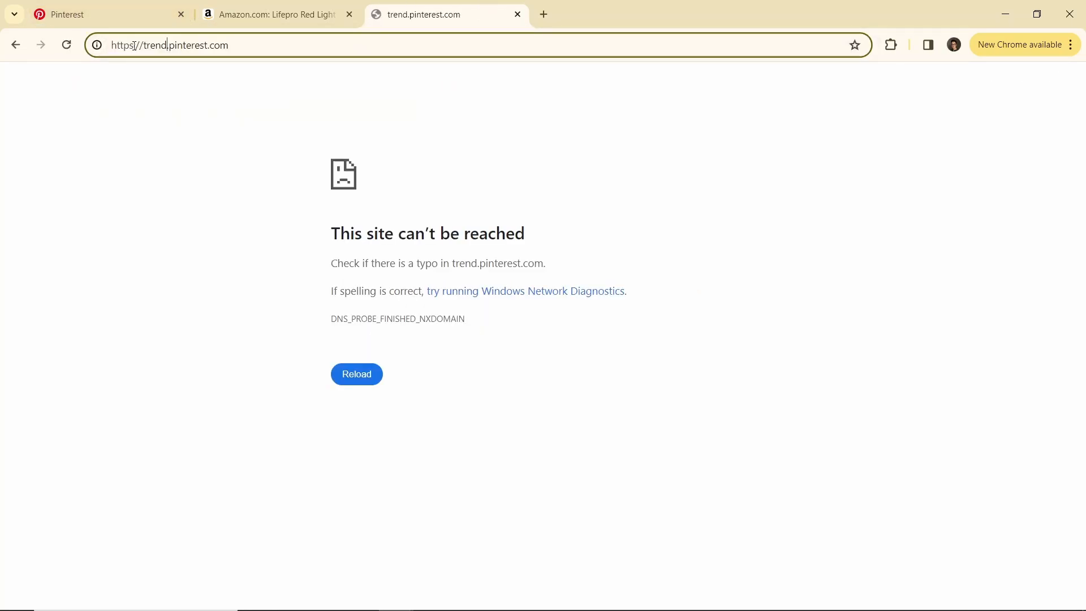
pyautogui.write('s')
pyautogui.press('Return')
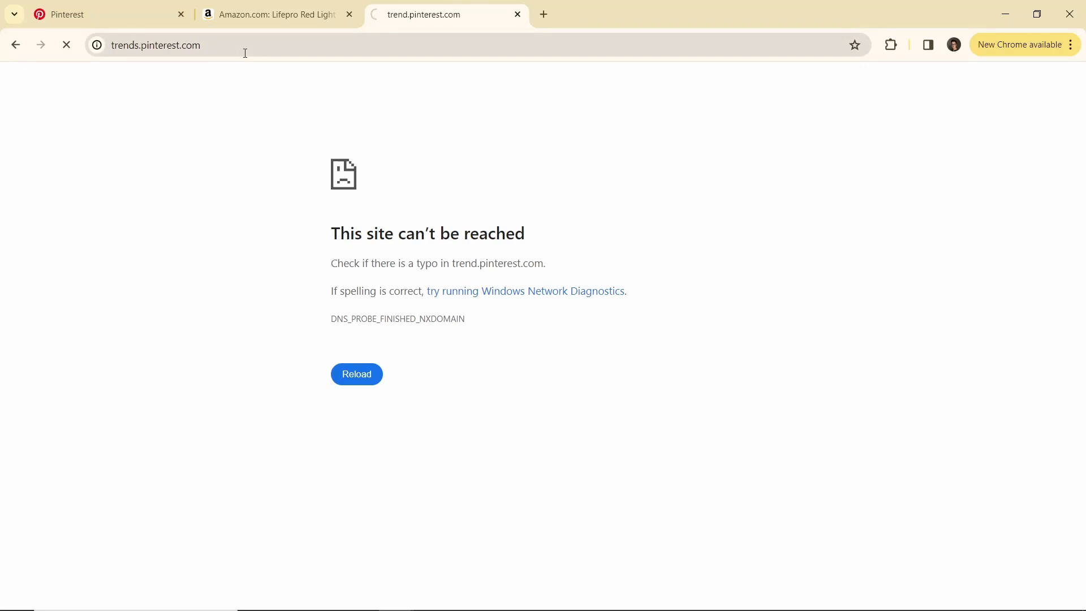
# Look up "skin" in Pinterest Trends and open the suggested keyword "skin care solutions".
pyautogui.click(431, 210)
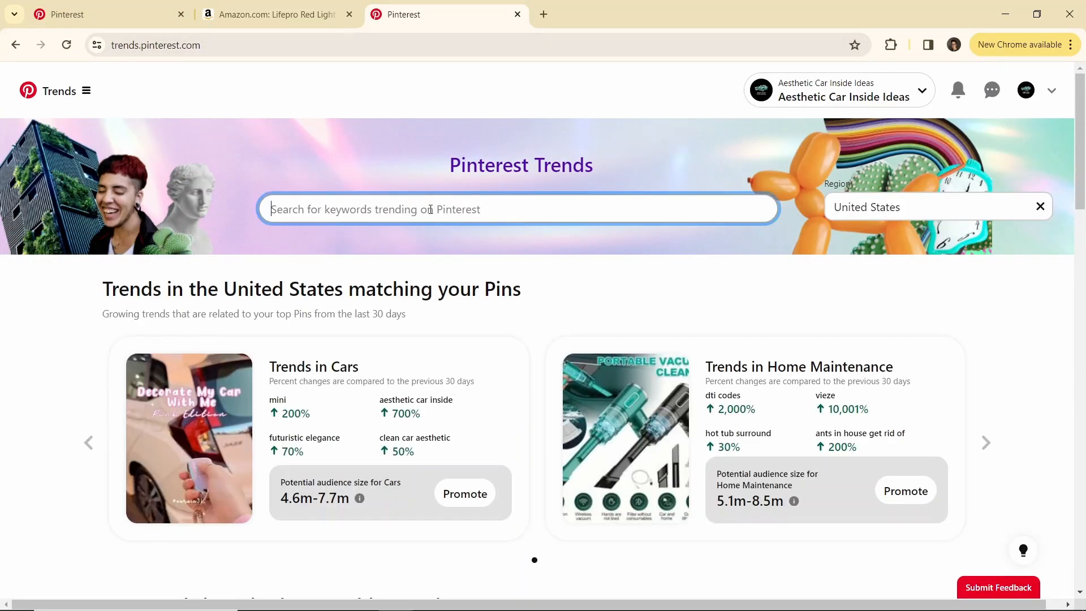
pyautogui.write('skin')
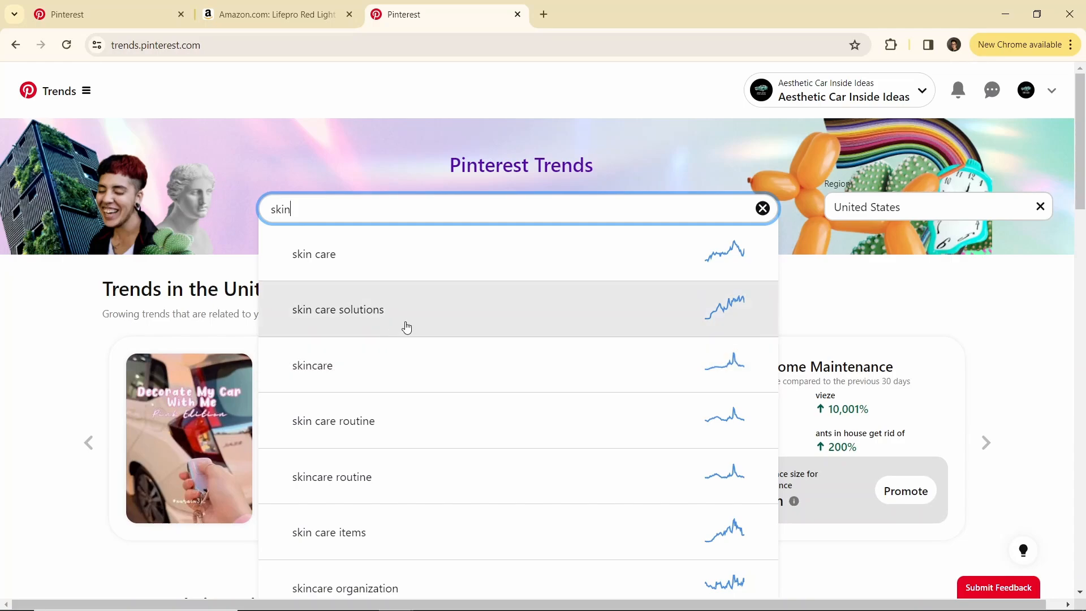
pyautogui.click(711, 320)
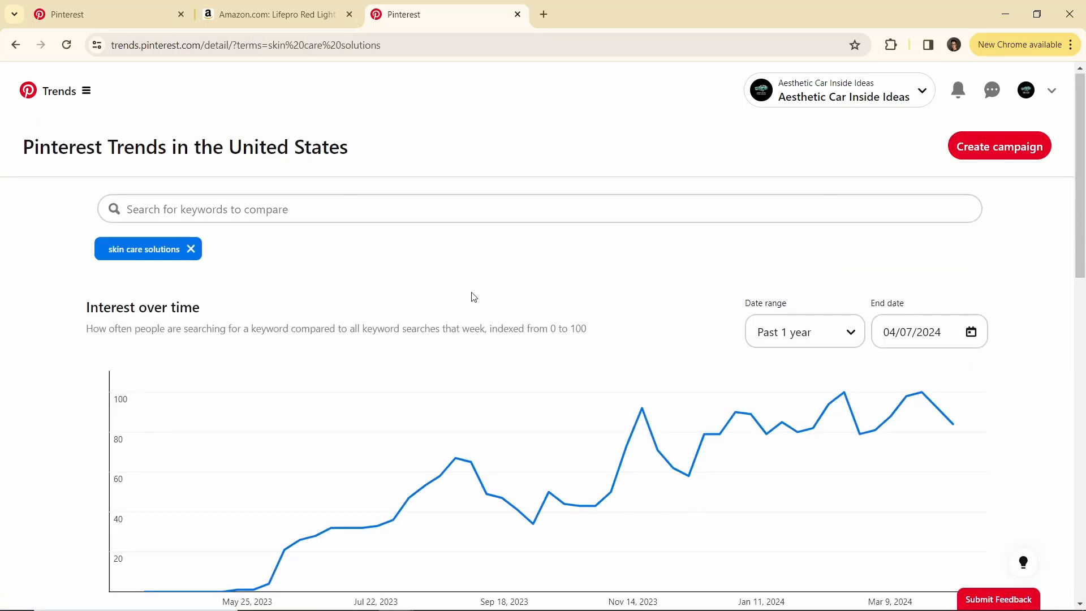
# Examine the keyword's related trends, age and gender demographics, popular Pins and interest over time.
pyautogui.scroll(-6, 475, 306)
pyautogui.scroll(-4, 479, 309)
pyautogui.scroll(4, 494, 313)
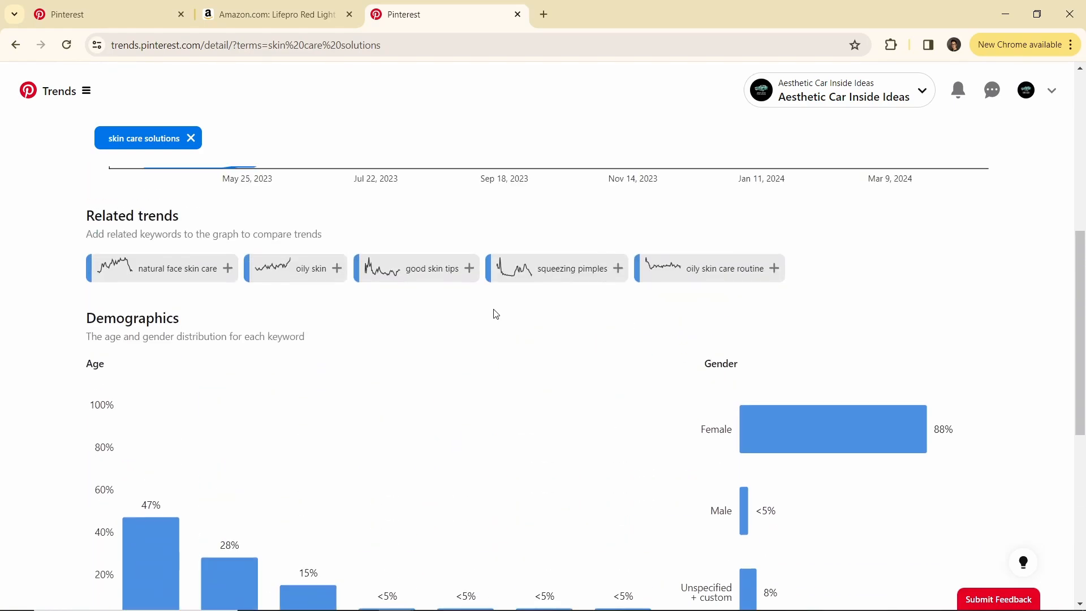
pyautogui.scroll(-2, 313, 284)
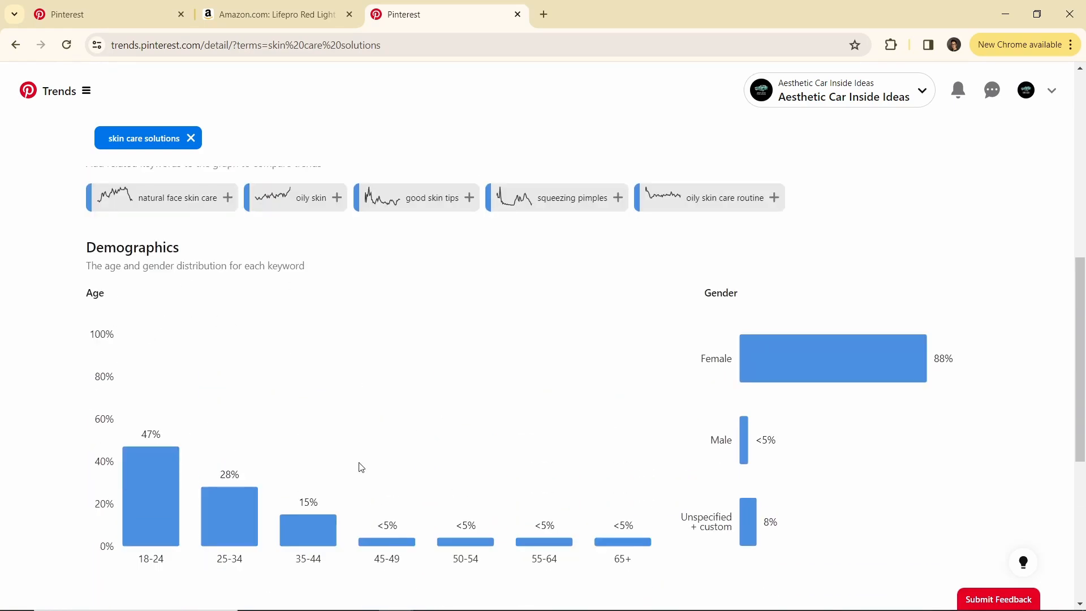
pyautogui.scroll(-1, 791, 374)
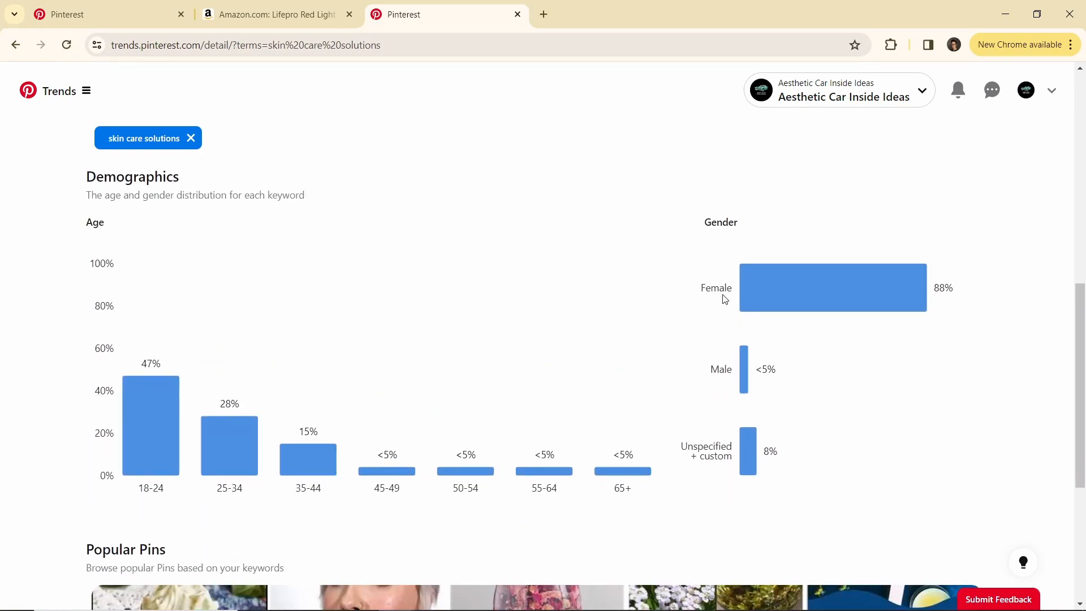
pyautogui.scroll(-4, 377, 404)
pyautogui.scroll(1, 325, 327)
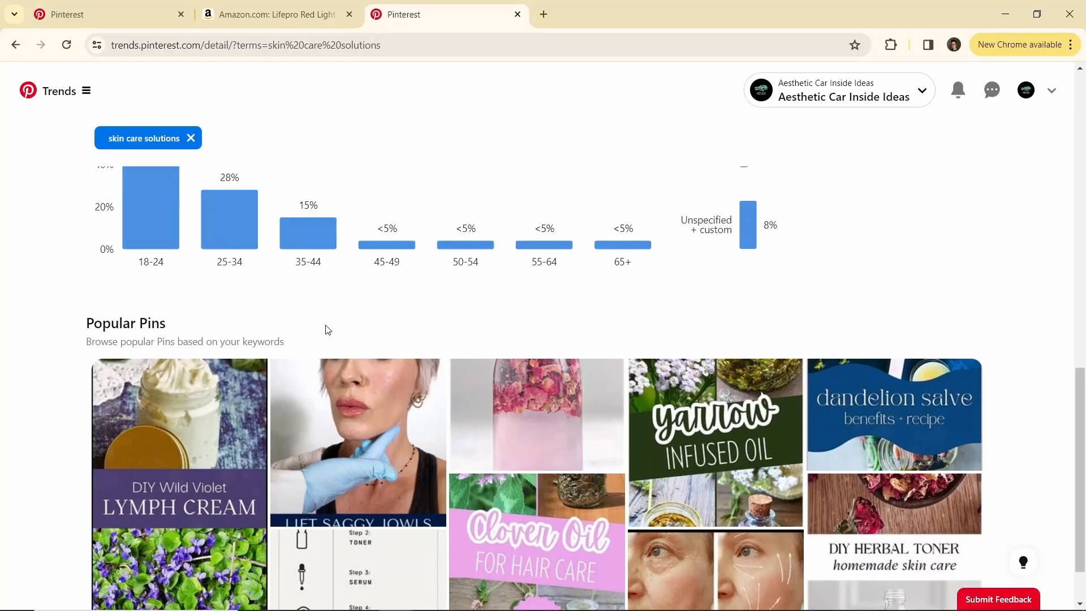
pyautogui.scroll(-1, 339, 346)
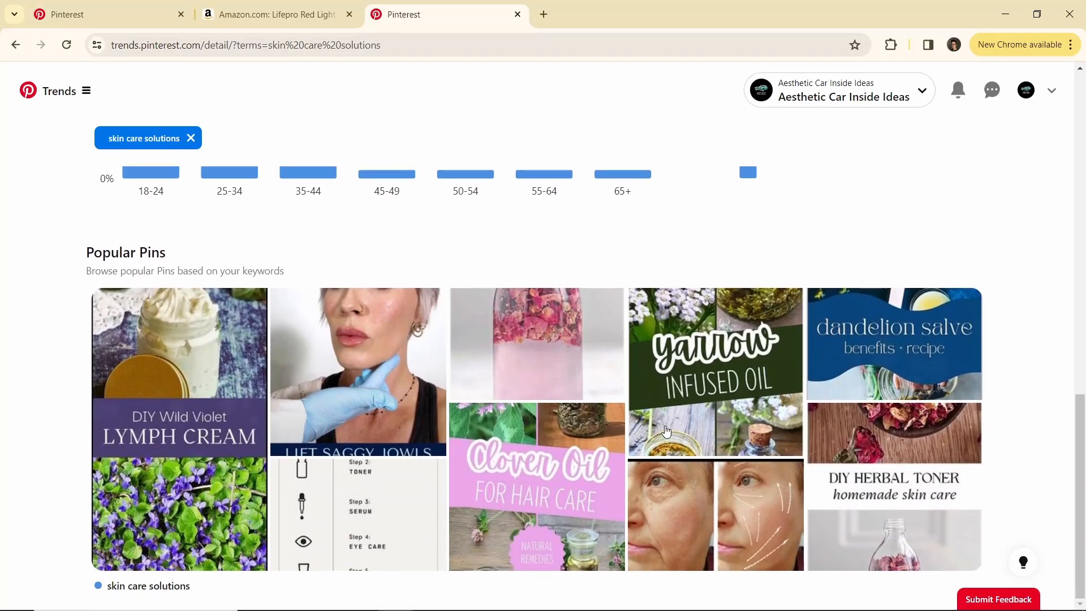
pyautogui.scroll(10, 996, 426)
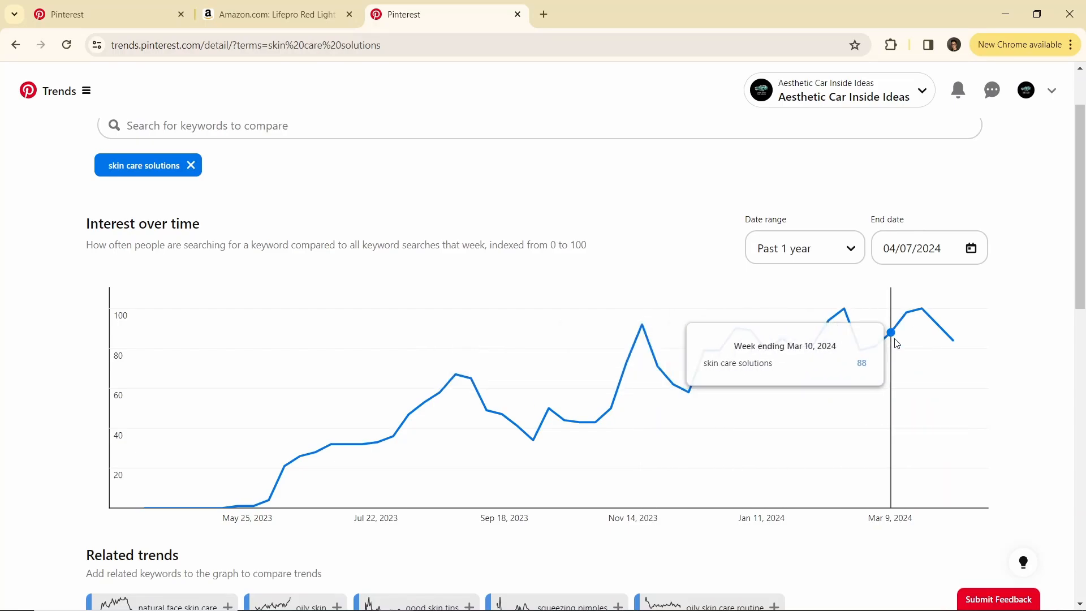
# Open the Pinterest account's profile for editing and change its first name to "Skin Care Solutions".
pyautogui.click(111, 16)
pyautogui.click(553, 488)
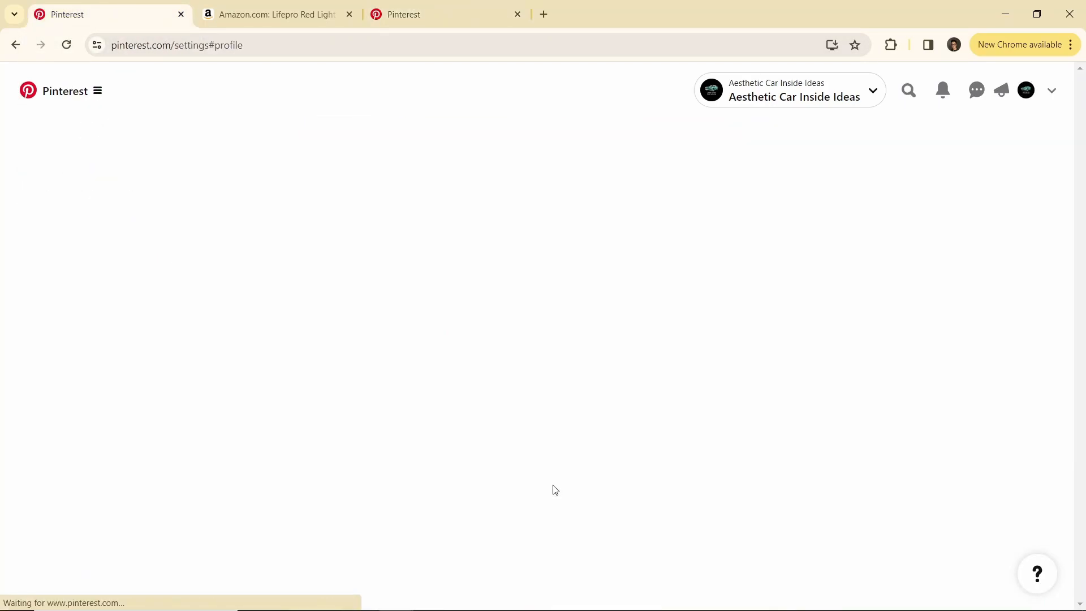
pyautogui.click(396, 337)
pyautogui.moveTo(416, 348); pyautogui.dragTo(164, 349)
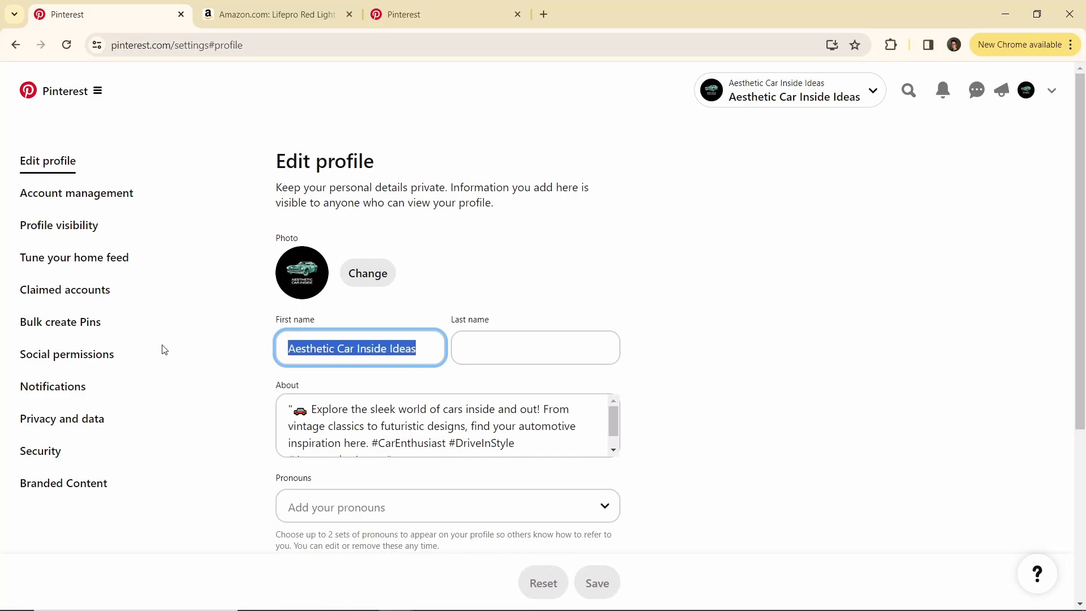
pyautogui.write('Skin')
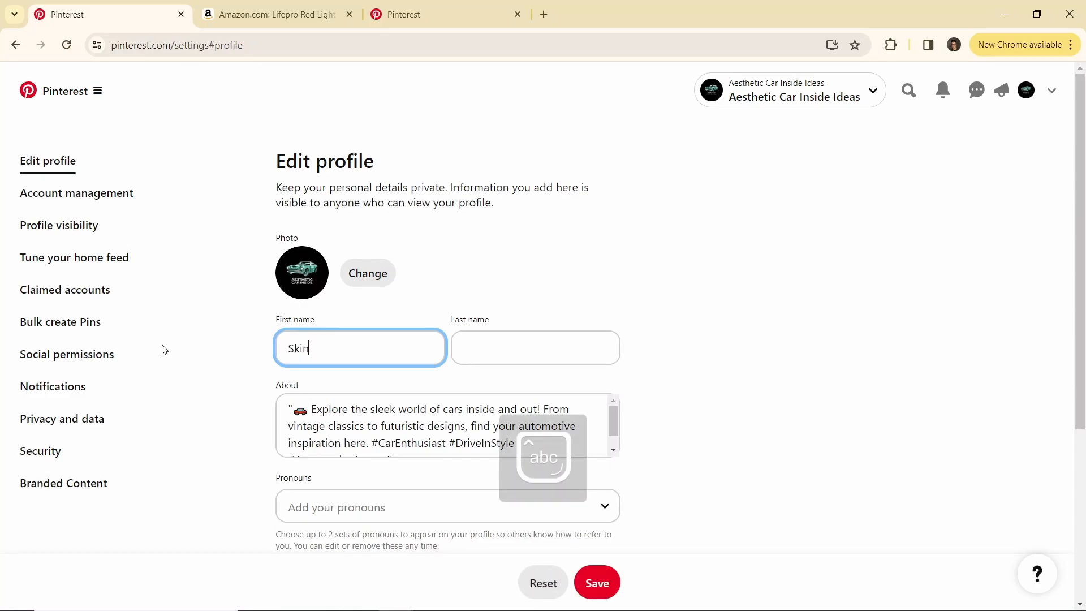
pyautogui.write(' Care Si')
pyautogui.click(455, 296)
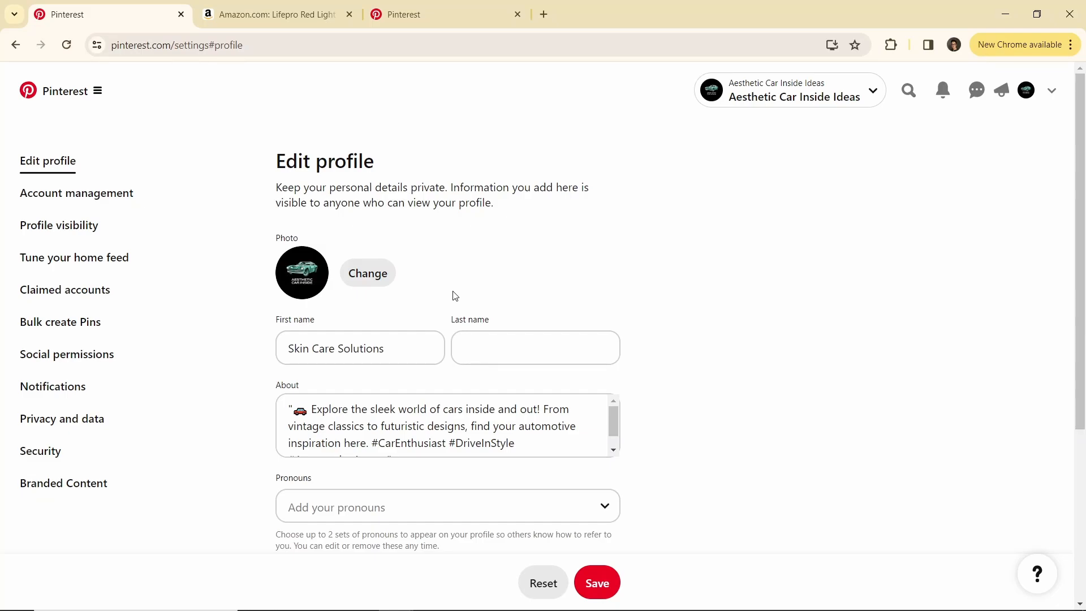
# Open canva.com in a new browser tab and dismiss the Canva Create event promotion.
pyautogui.click(543, 14)
pyautogui.write('canva')
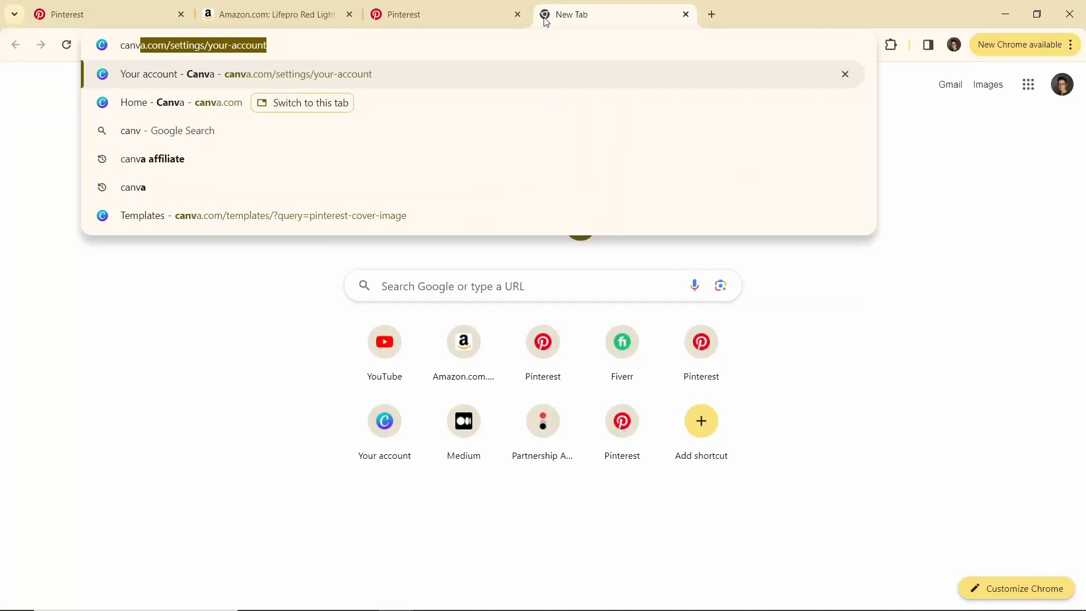
pyautogui.write('.com')
pyautogui.press('Return')
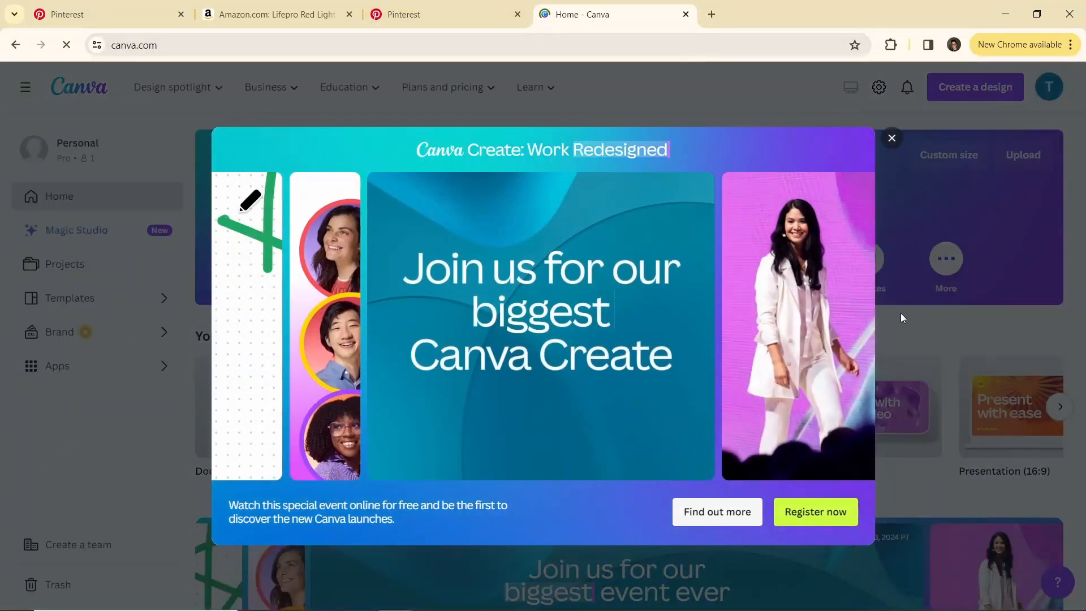
pyautogui.click(892, 140)
# Search the Canva templates for "pinterest banner" and open the Modern Lifestyle YouTube Banner template's preview.
pyautogui.click(476, 205)
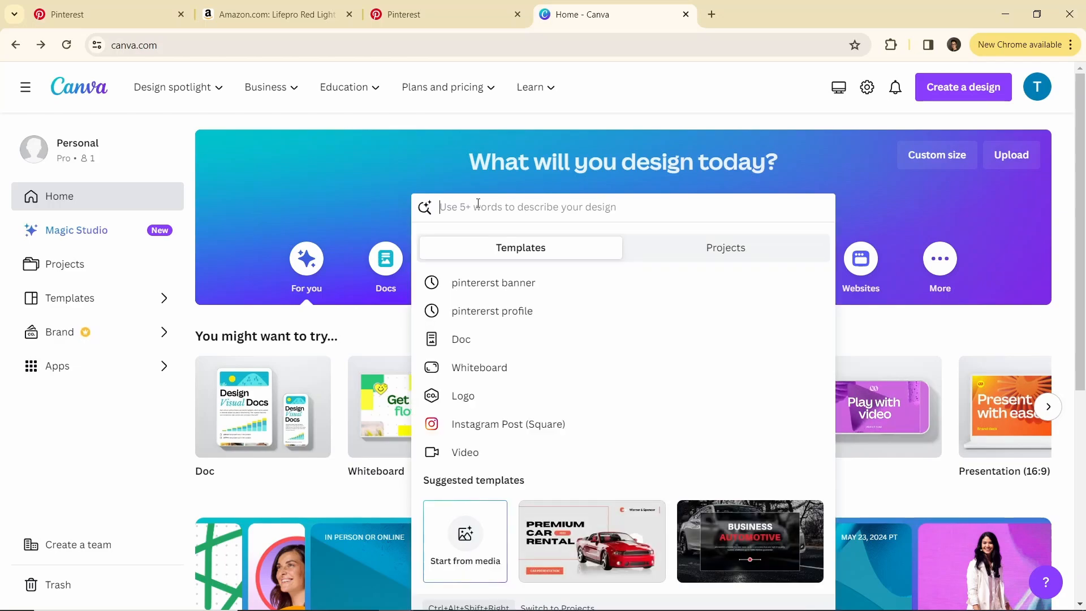
pyautogui.write('plnterest banner')
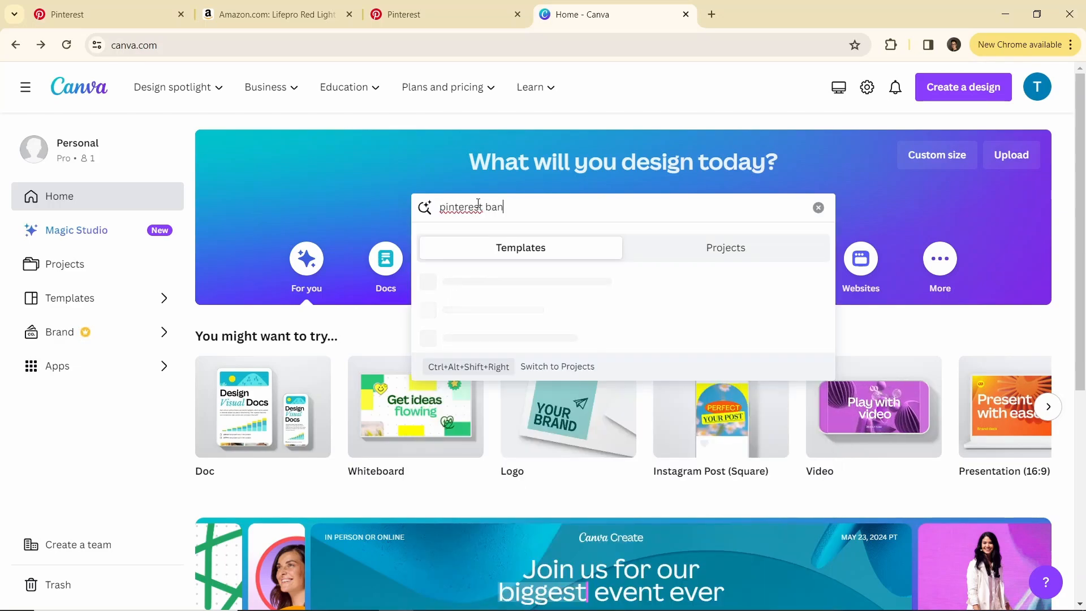
pyautogui.press('Return')
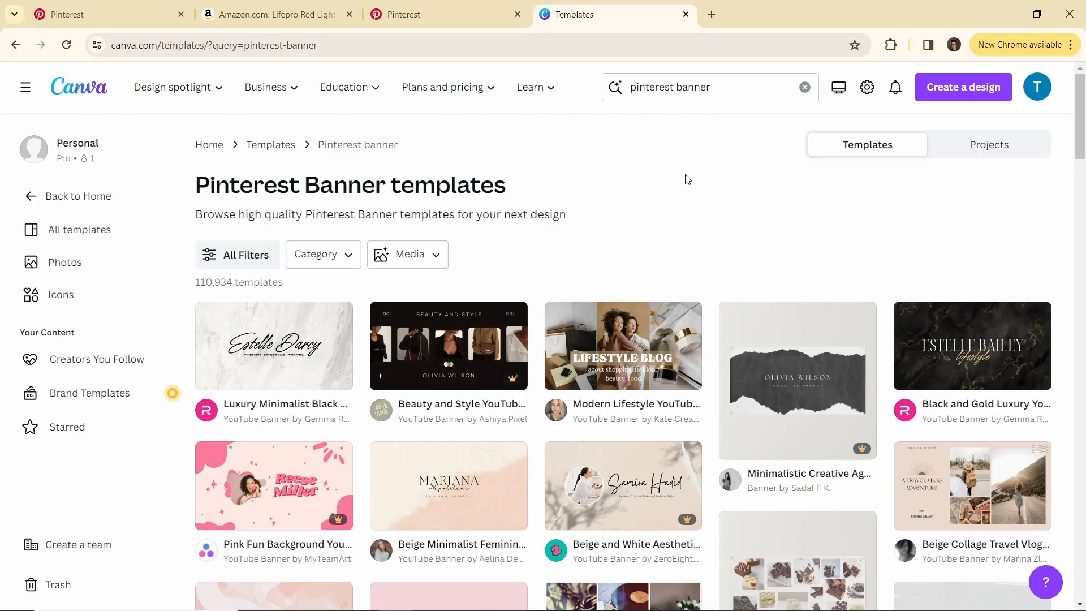
pyautogui.scroll(-1, 877, 196)
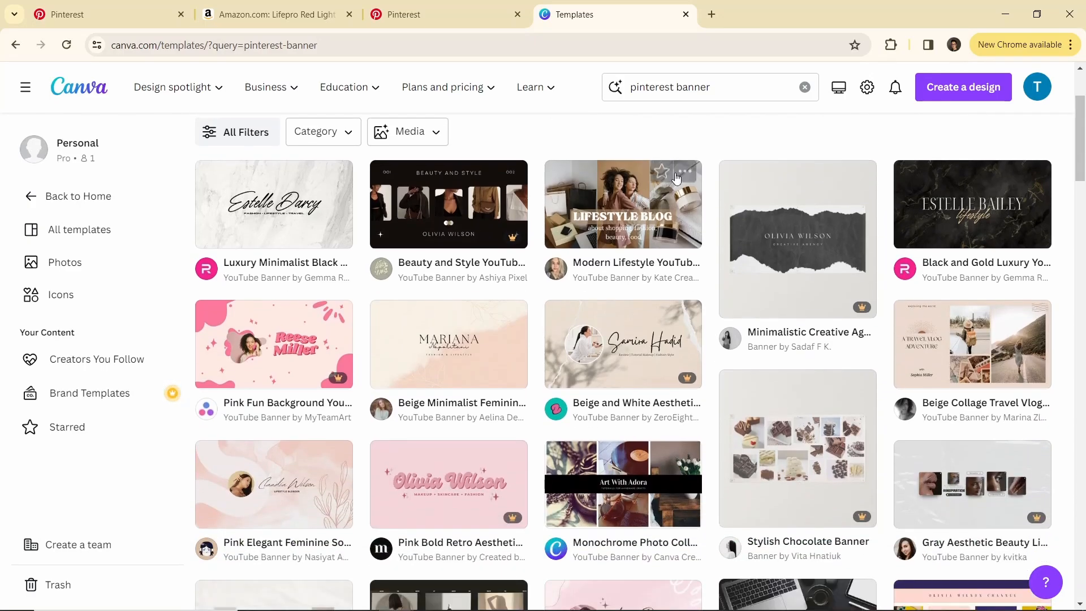
pyautogui.click(592, 188)
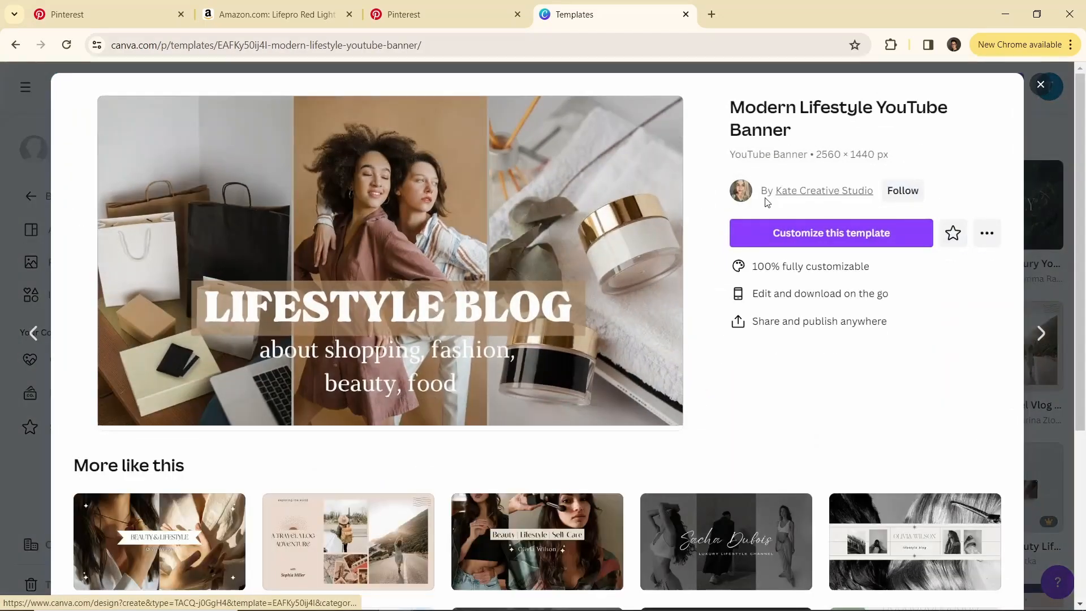
# Open the Modern Lifestyle YouTube Banner template for customizing and check which texts and grid photos can be edited.
pyautogui.click(834, 234)
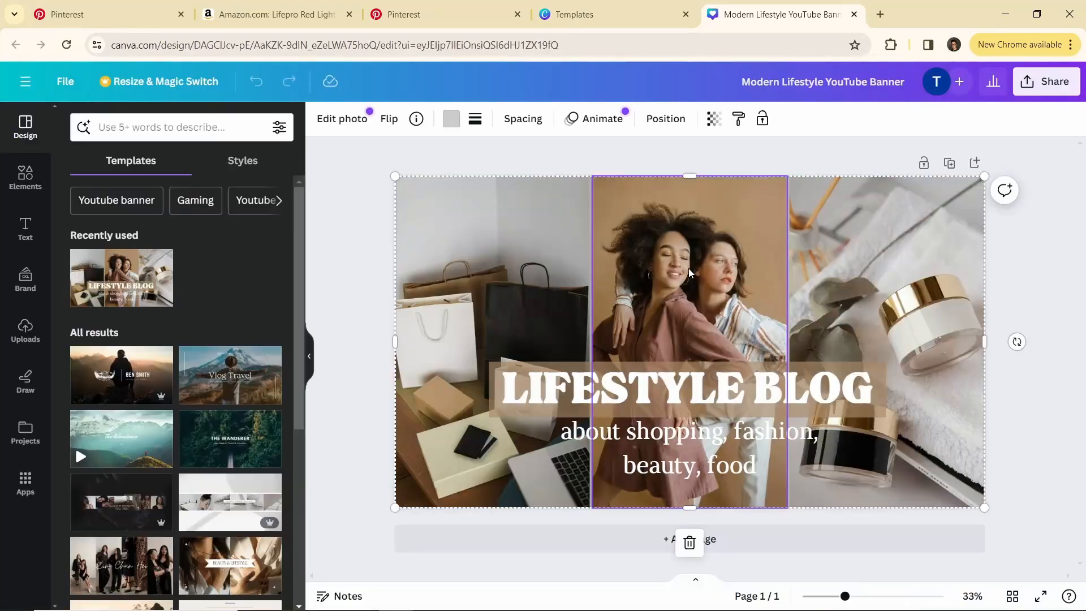
pyautogui.click(669, 391)
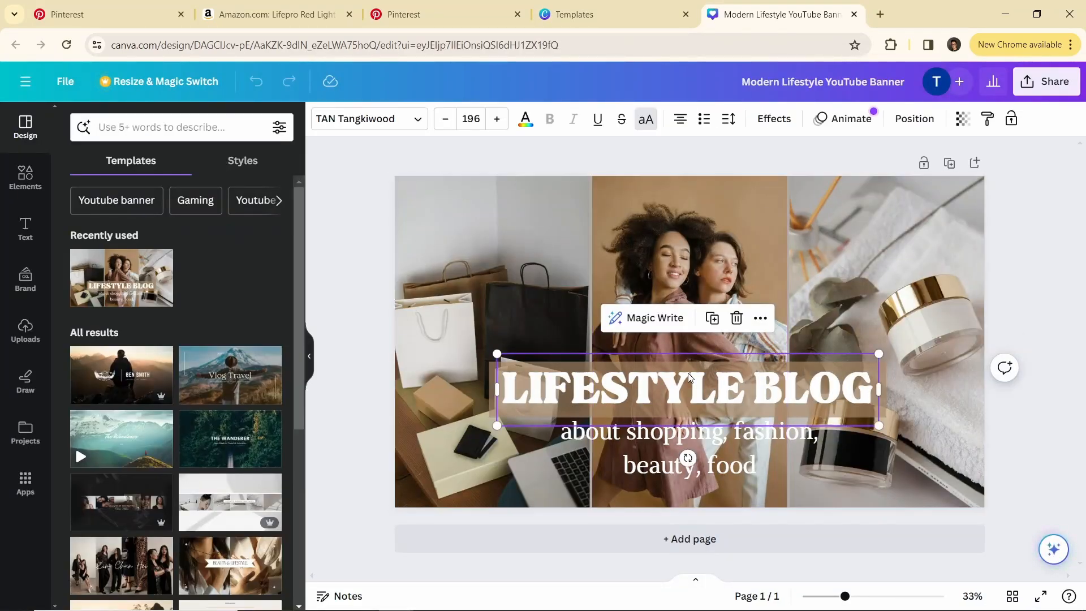
pyautogui.click(656, 436)
pyautogui.click(452, 232)
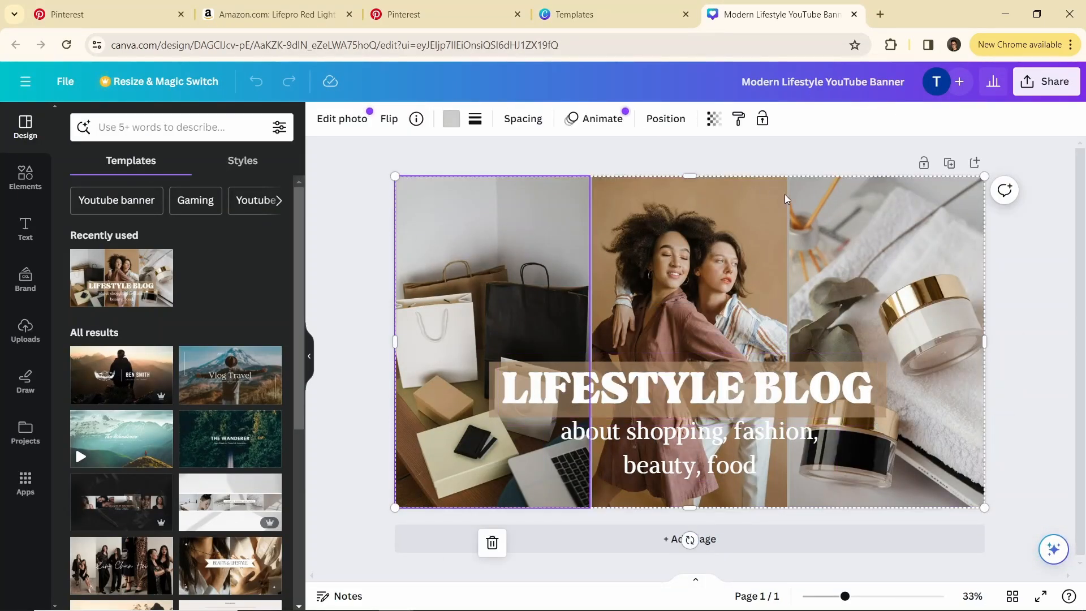
pyautogui.click(708, 160)
pyautogui.click(728, 265)
pyautogui.click(533, 274)
pyautogui.click(1018, 283)
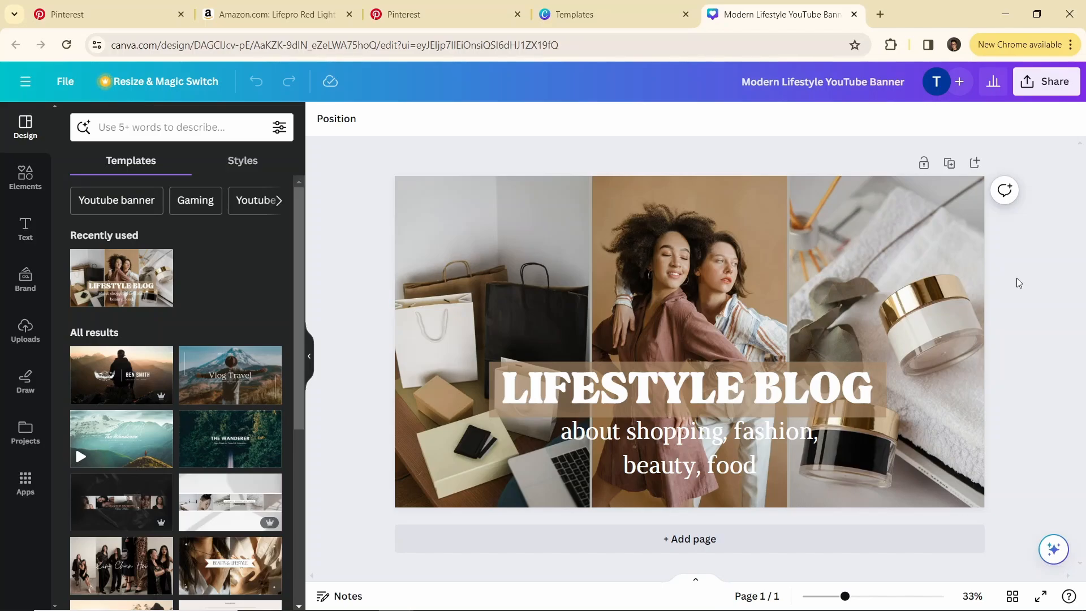
# Replace the banner's left and middle photos with "skin care" photos of hands with cream and a smiling woman touching her face.
pyautogui.click(872, 271)
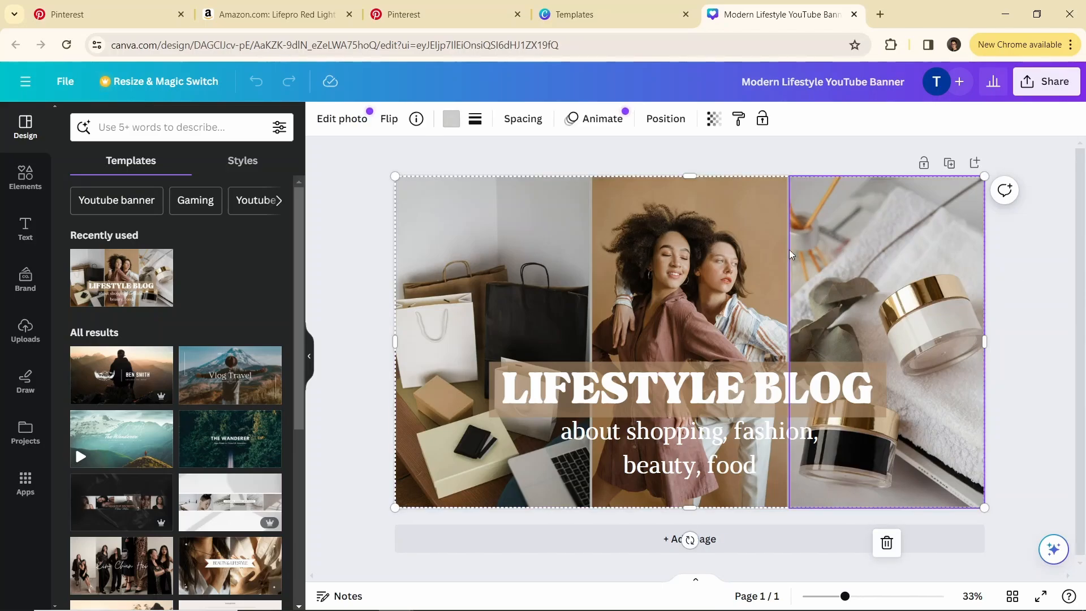
pyautogui.click(702, 257)
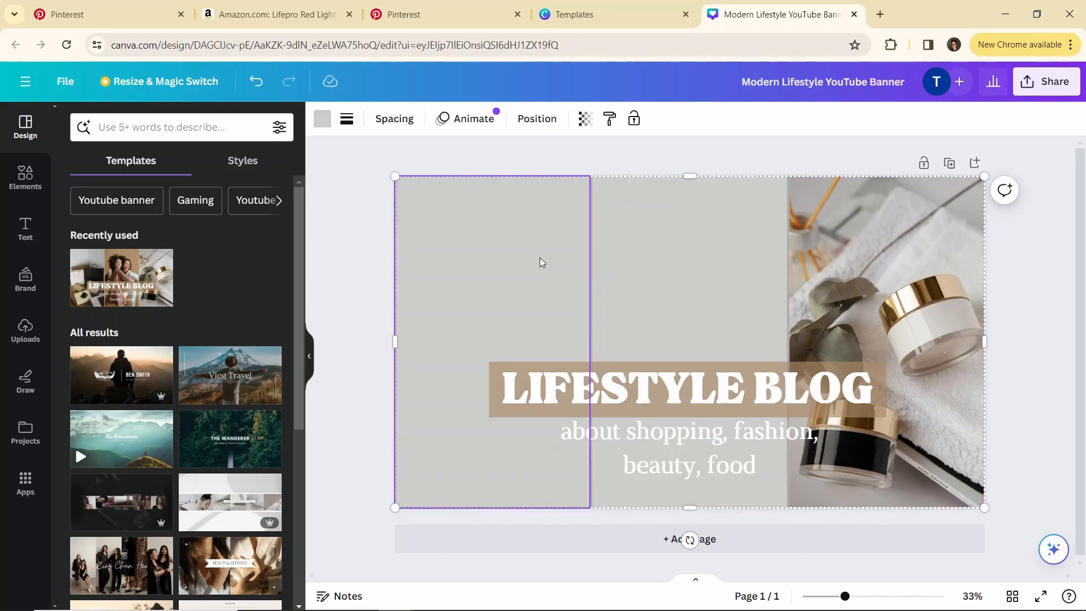
pyautogui.click(31, 184)
pyautogui.click(126, 129)
pyautogui.write('skin care')
pyautogui.press('Return')
pyautogui.moveTo(179, 277); pyautogui.dragTo(684, 297)
pyautogui.moveTo(241, 277); pyautogui.dragTo(500, 296)
pyautogui.click(1046, 289)
# Change the banner headline to "SKIN CARE SOLUTONS", widen it to one centred line, and delete the subtitle below it.
pyautogui.doubleClick(687, 389)
pyautogui.write('SKIN CARE SOLUTONS')
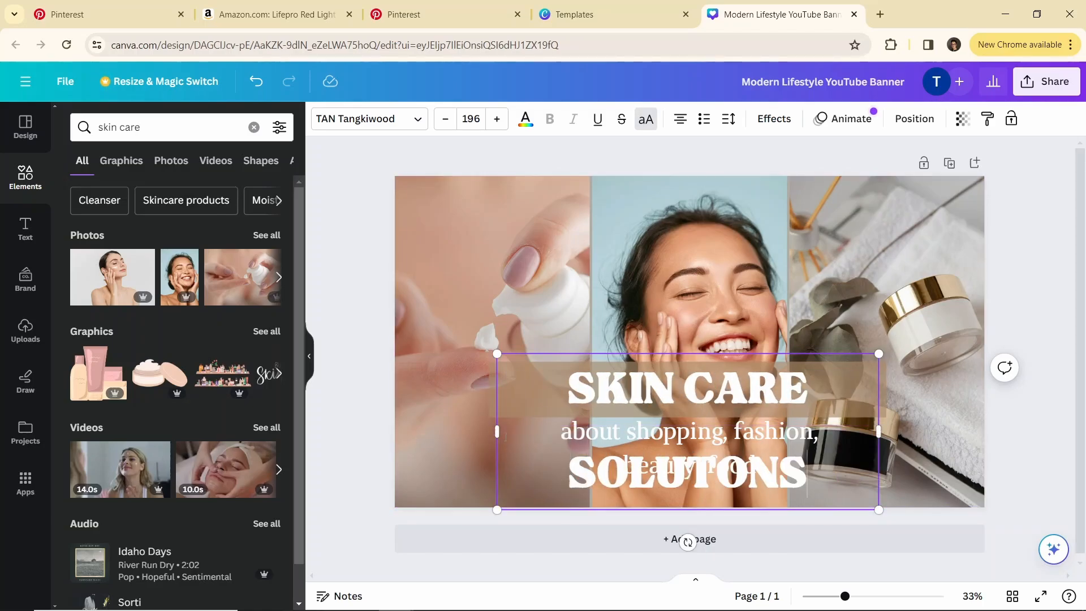
pyautogui.moveTo(497, 431); pyautogui.dragTo(387, 428)
pyautogui.moveTo(886, 402); pyautogui.dragTo(1043, 404)
pyautogui.moveTo(791, 392); pyautogui.dragTo(769, 393)
pyautogui.click(760, 462)
pyautogui.press('Delete')
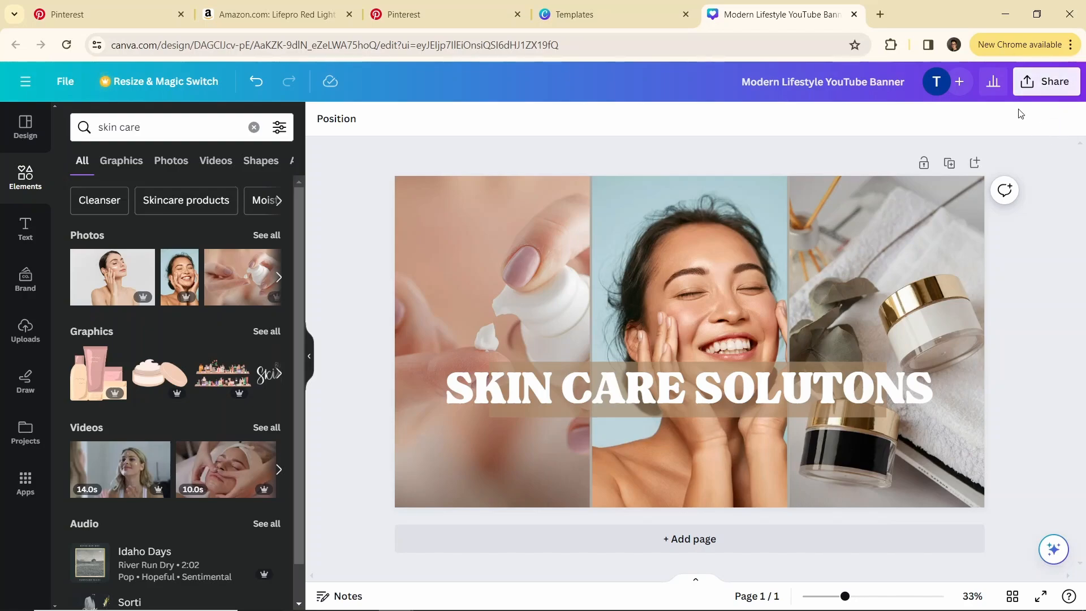
# Download the finished banner as a PNG and close its design tab.
pyautogui.click(1046, 81)
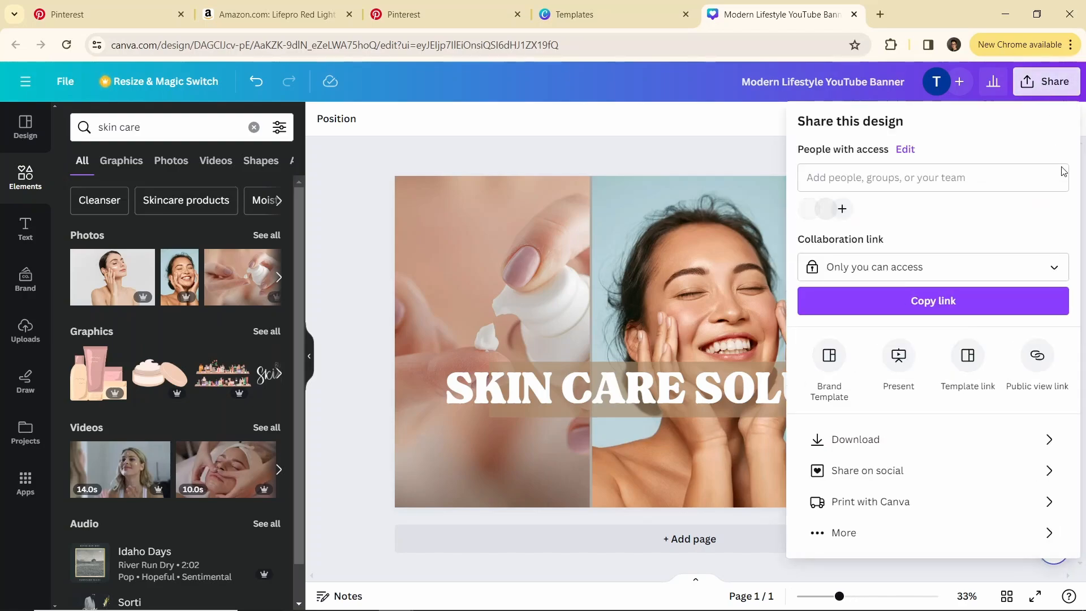
pyautogui.click(880, 440)
pyautogui.click(933, 346)
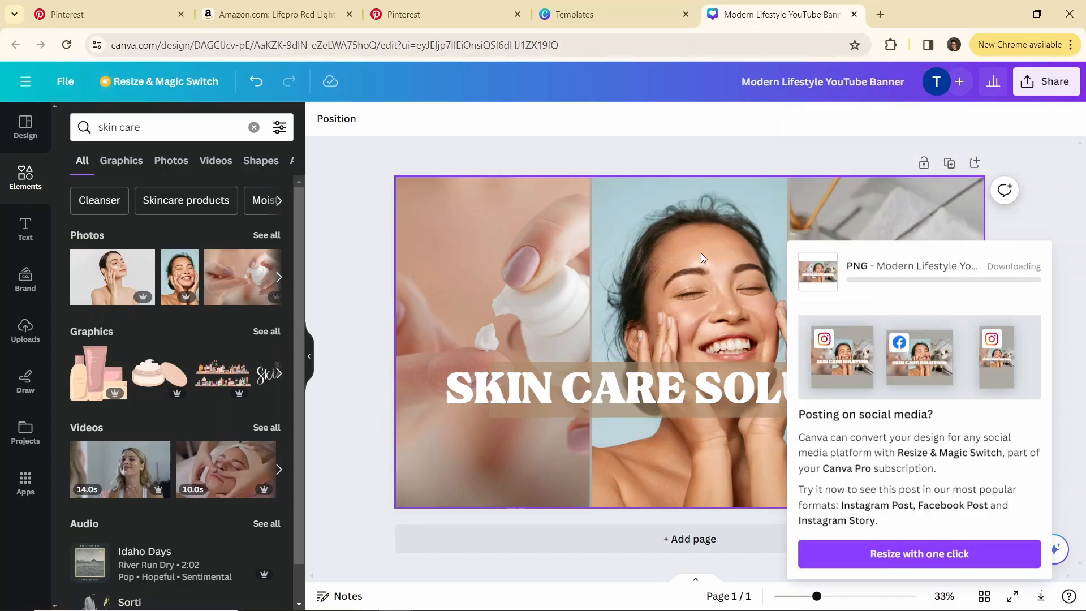
pyautogui.hotkey('ctrl', 'w')
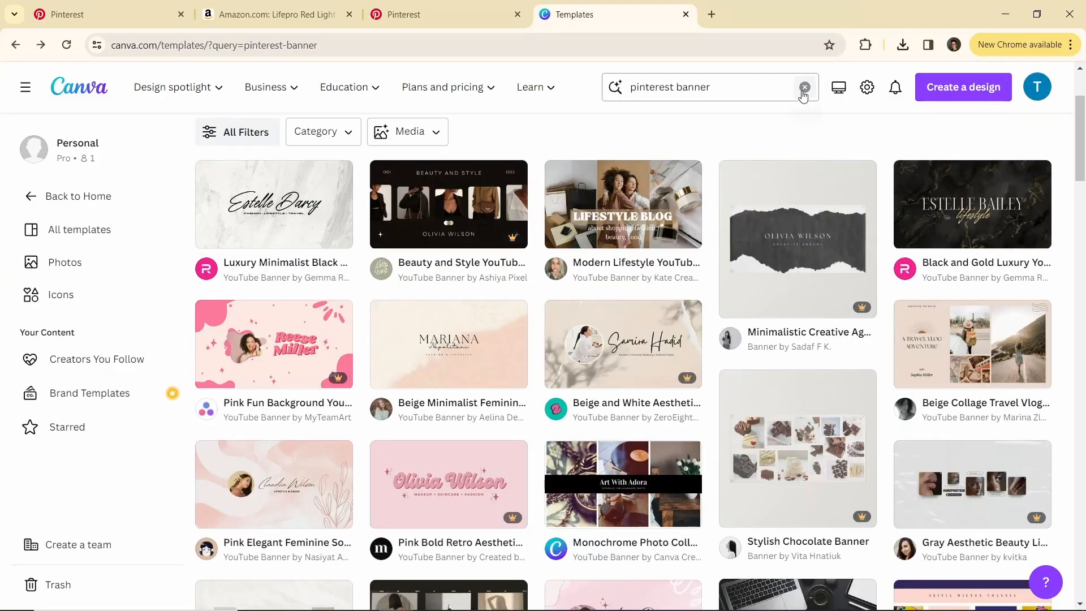
# Search the Canva templates for "pinterest logo" and open the Minimalist Floral Logo template for customizing.
pyautogui.click(803, 88)
pyautogui.write('pint')
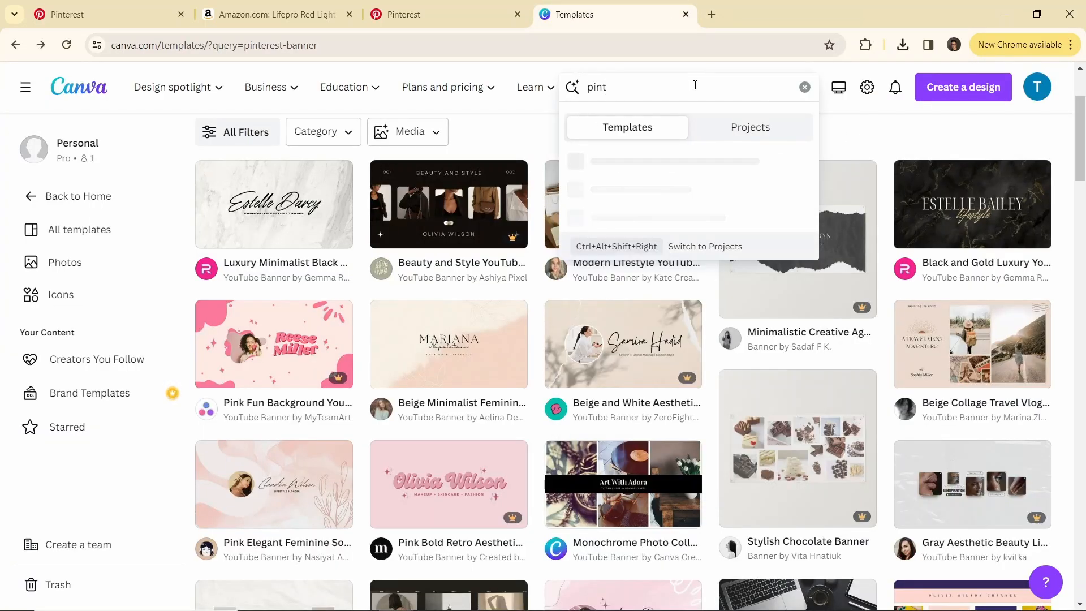
pyautogui.write('erest logo')
pyautogui.press('Return')
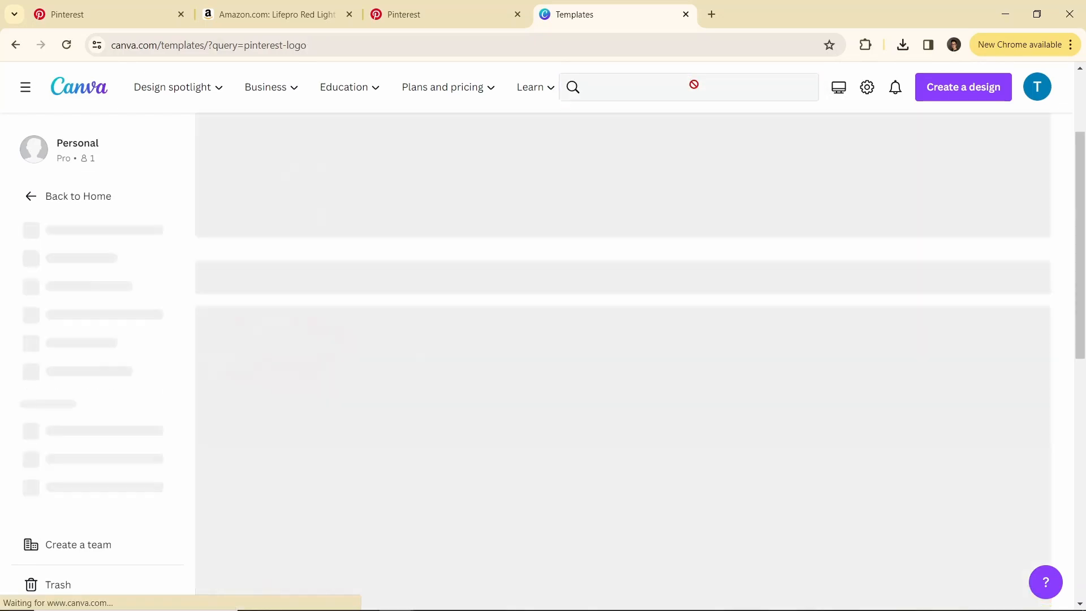
pyautogui.scroll(-1, 679, 191)
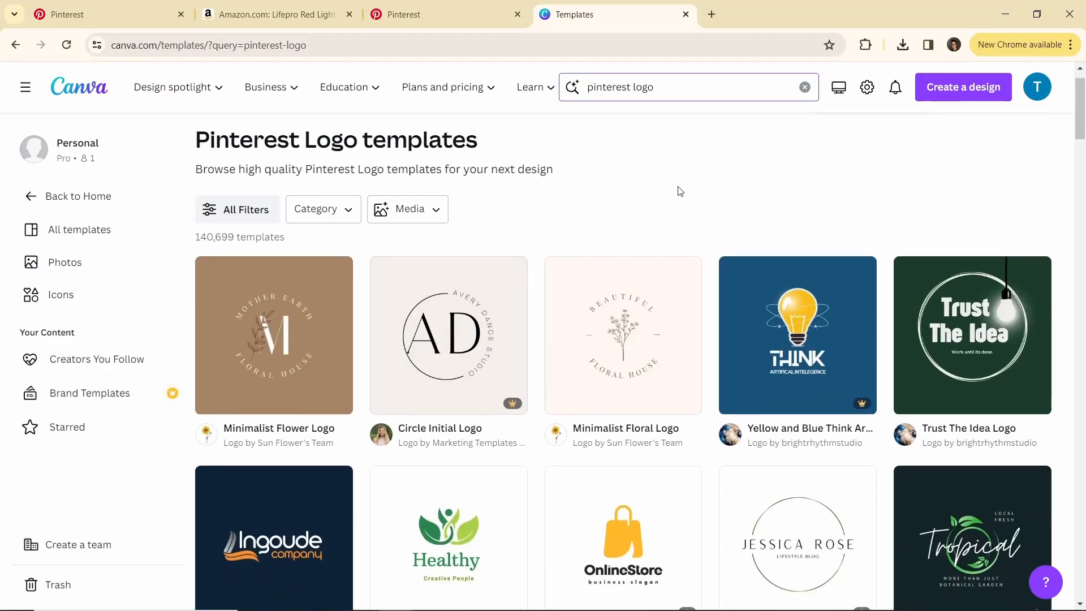
pyautogui.scroll(-4, 679, 191)
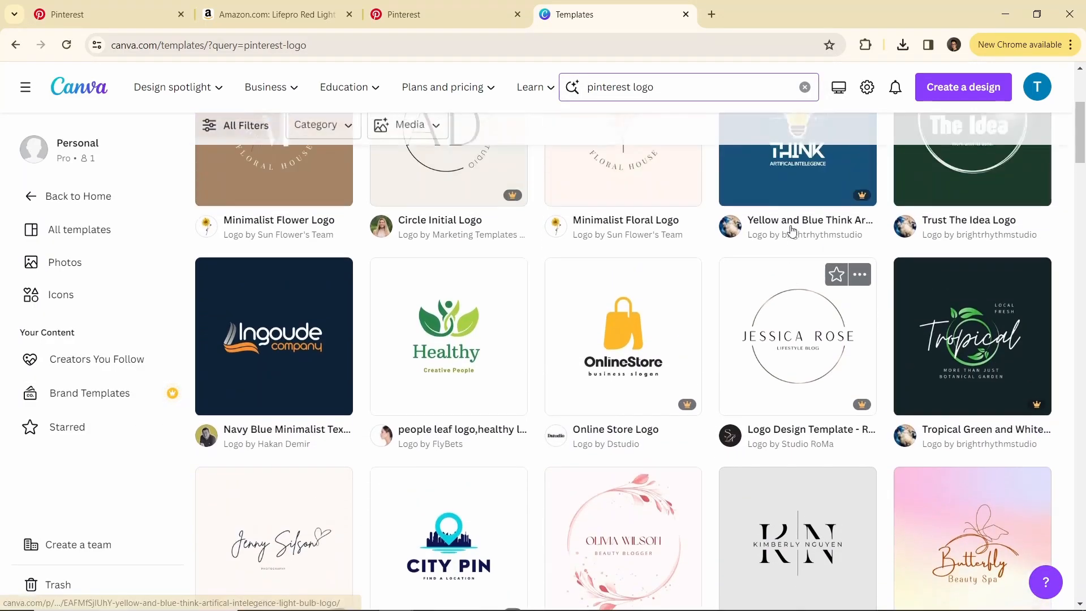
pyautogui.scroll(5, 792, 231)
pyautogui.click(633, 311)
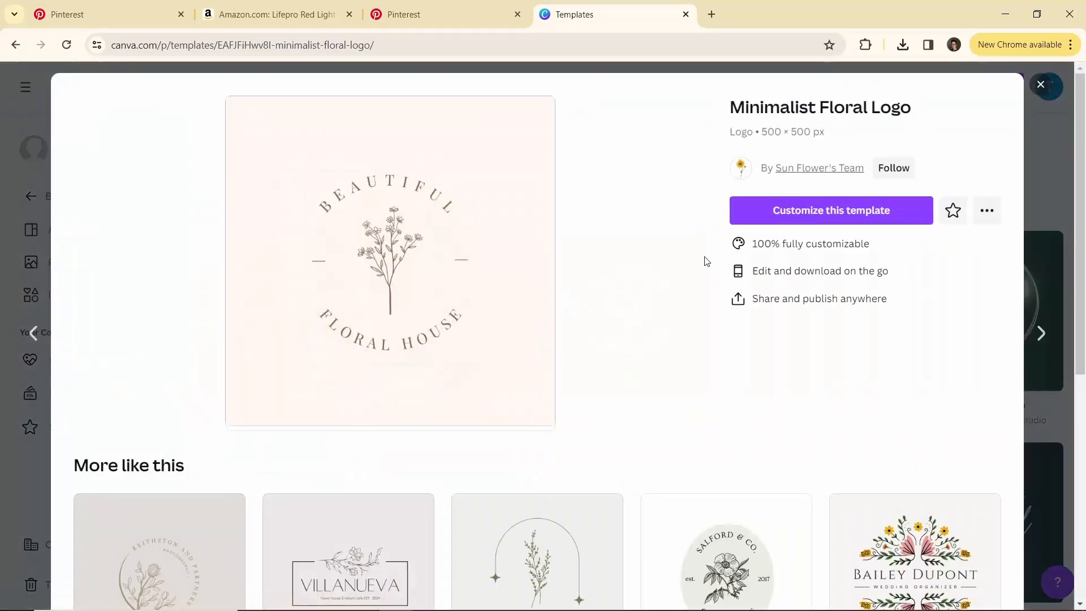
pyautogui.click(871, 210)
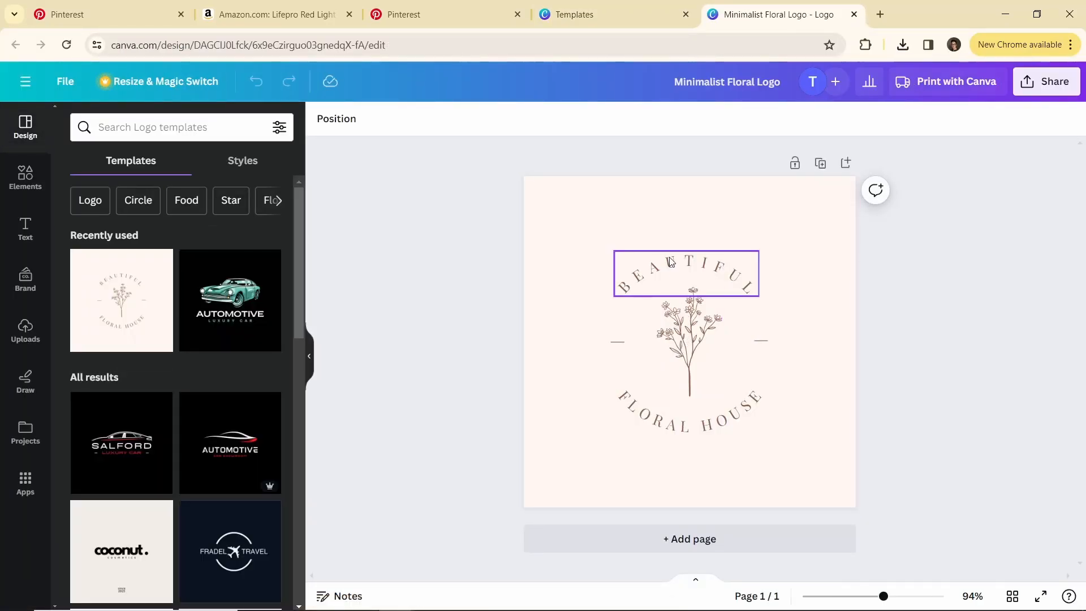
# Replace the logo's upper curved text with "SKIN" and the lower one with "CARE SOLUTIONS".
pyautogui.click(681, 267)
pyautogui.click(679, 263)
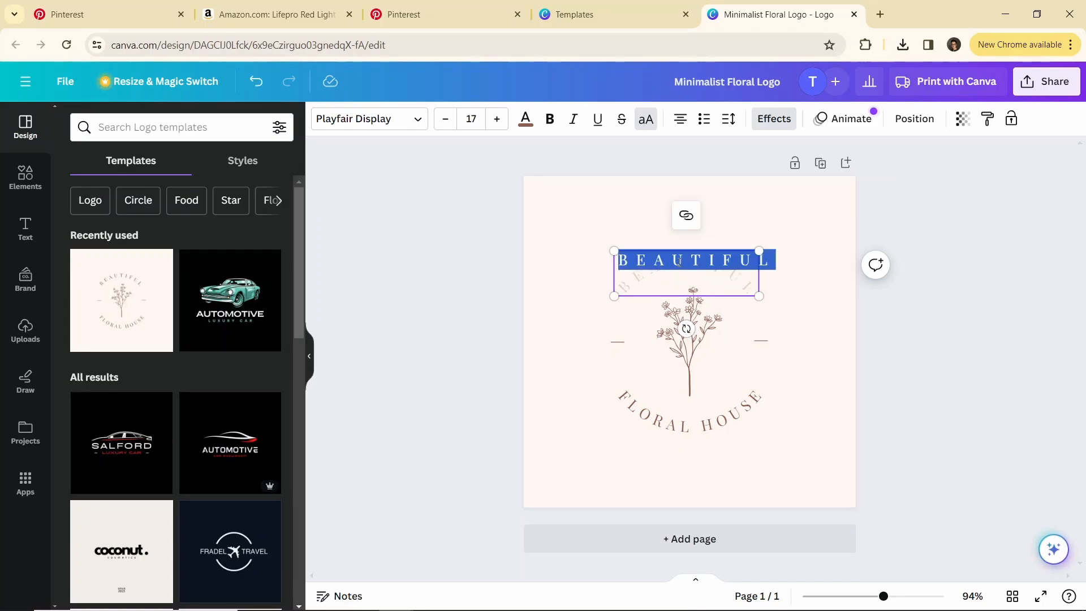
pyautogui.write('SKIN')
pyautogui.doubleClick(666, 419)
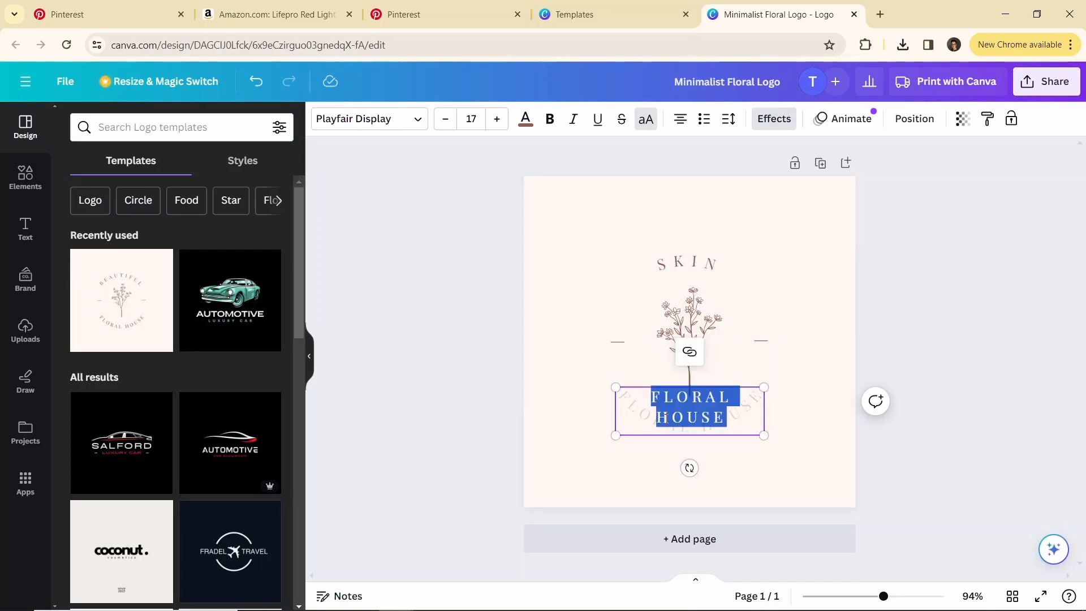
pyautogui.write('CARE SOLUTIONS')
# Search the element graphics for "skin care" and delete the flower drawing from the logo.
pyautogui.click(690, 339)
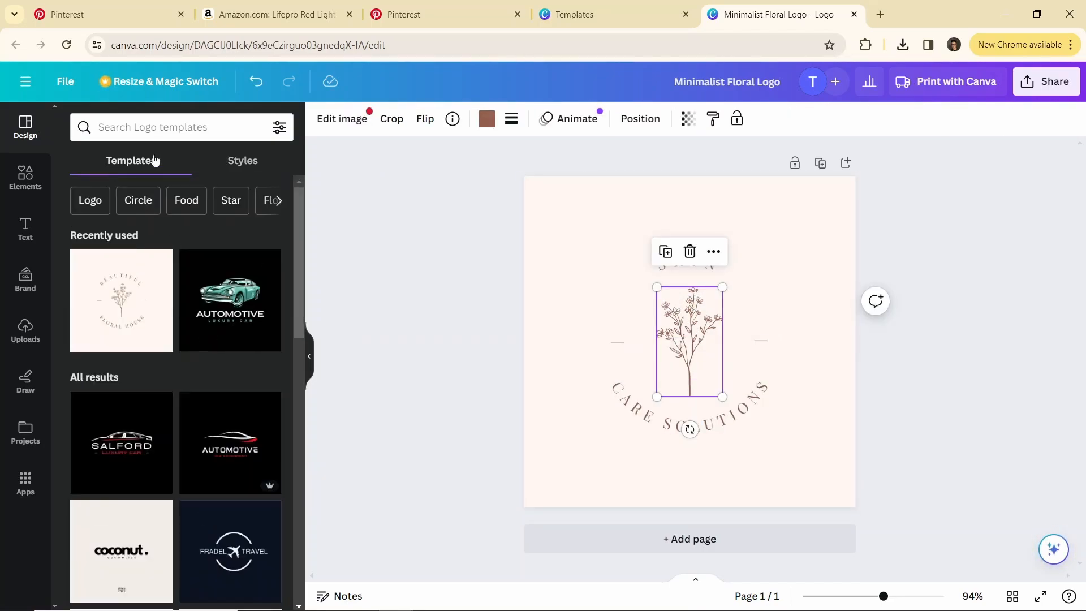
pyautogui.click(34, 180)
pyautogui.click(148, 128)
pyautogui.write('sk')
pyautogui.click(124, 189)
pyautogui.click(122, 165)
pyautogui.press('Delete')
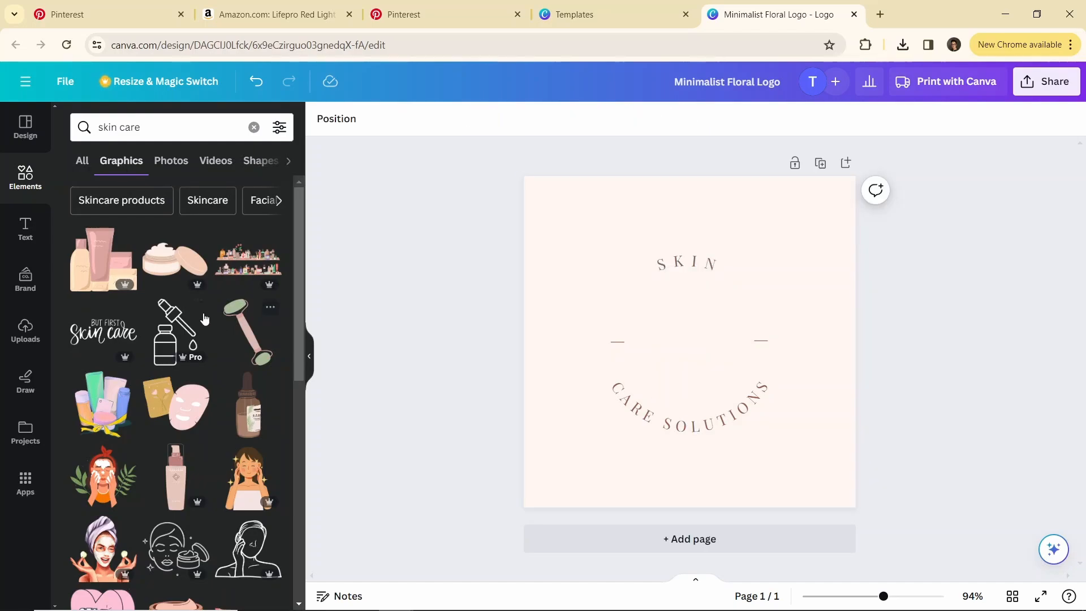
pyautogui.moveTo(104, 260); pyautogui.dragTo(696, 336)
pyautogui.moveTo(761, 399); pyautogui.dragTo(713, 352)
pyautogui.moveTo(664, 315); pyautogui.dragTo(681, 342)
pyautogui.press('Delete')
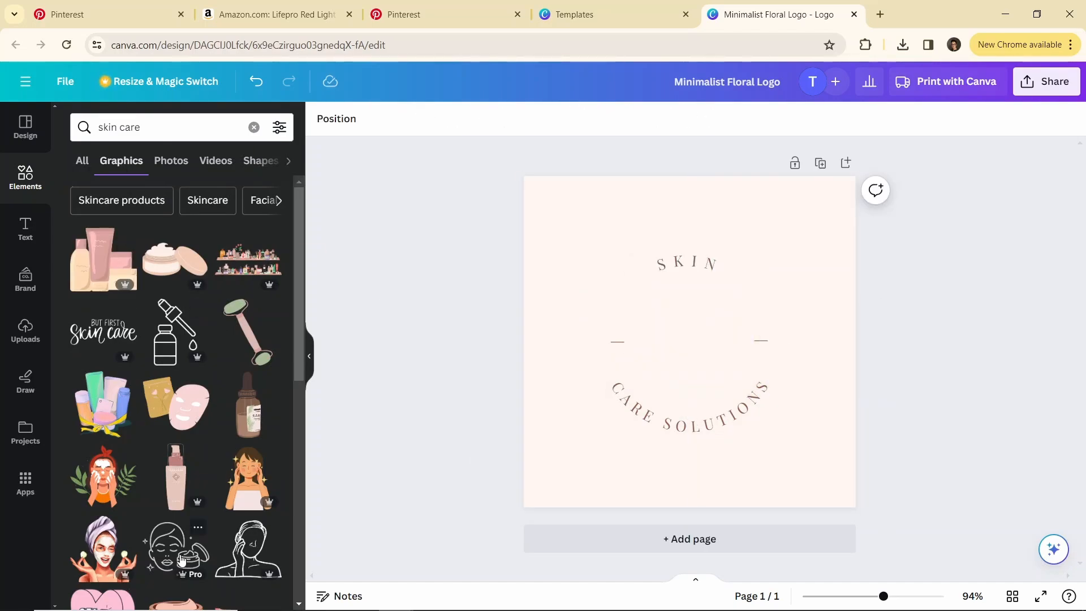
# Add the line-art face with cream jar graphic, fit it between the curved texts, and shift "SKIN" slightly down.
pyautogui.click(181, 557)
pyautogui.moveTo(762, 394); pyautogui.dragTo(691, 342)
pyautogui.moveTo(716, 361); pyautogui.dragTo(744, 385)
pyautogui.click(834, 354)
pyautogui.moveTo(683, 264); pyautogui.dragTo(682, 269)
pyautogui.click(814, 303)
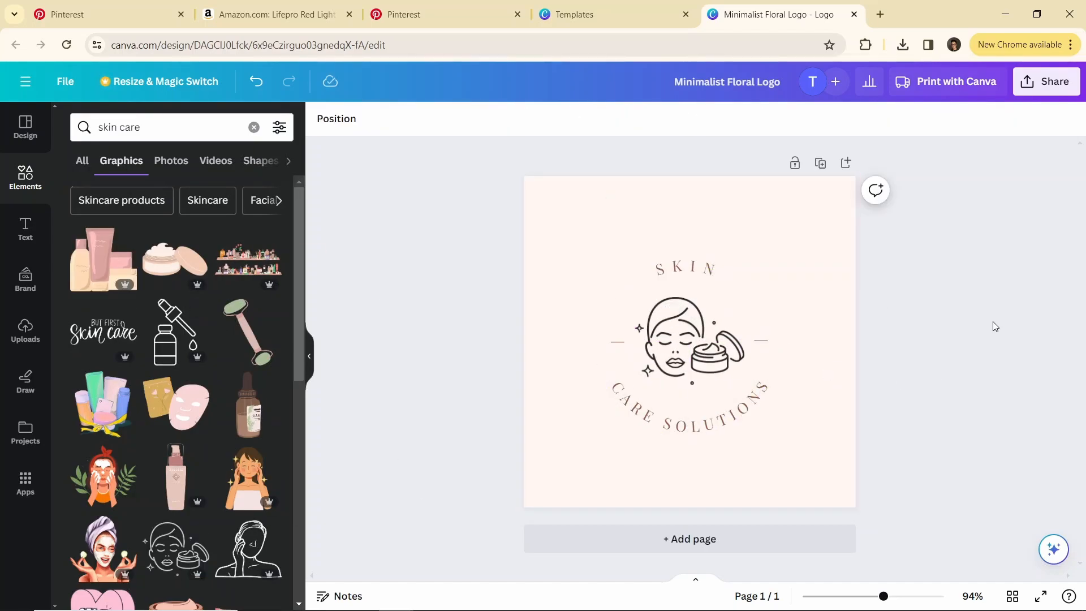
# Download the finished logo as a PNG.
pyautogui.click(1046, 81)
pyautogui.click(855, 439)
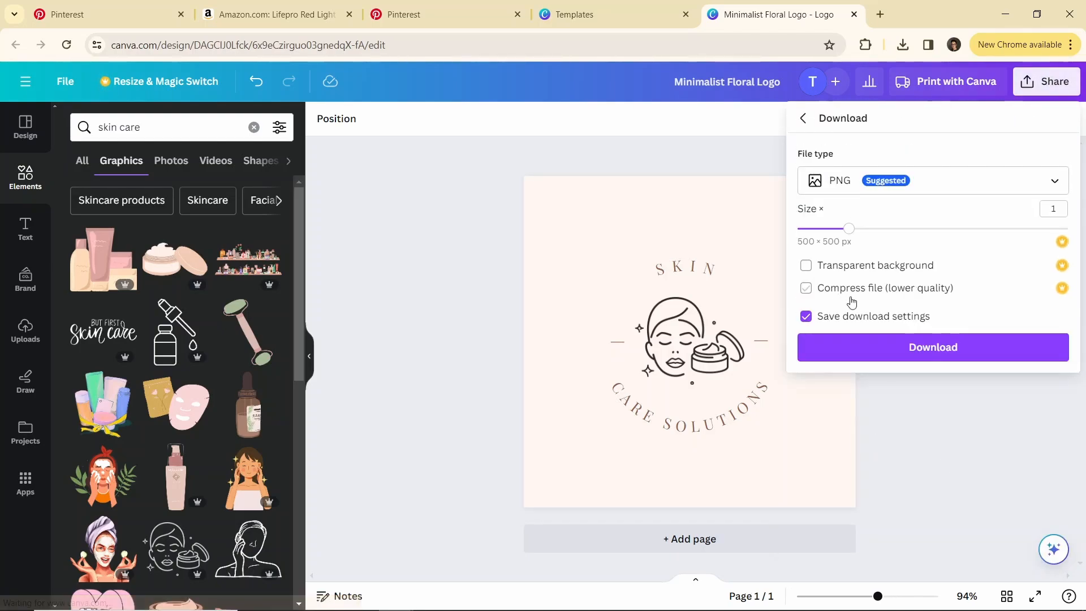
pyautogui.click(933, 347)
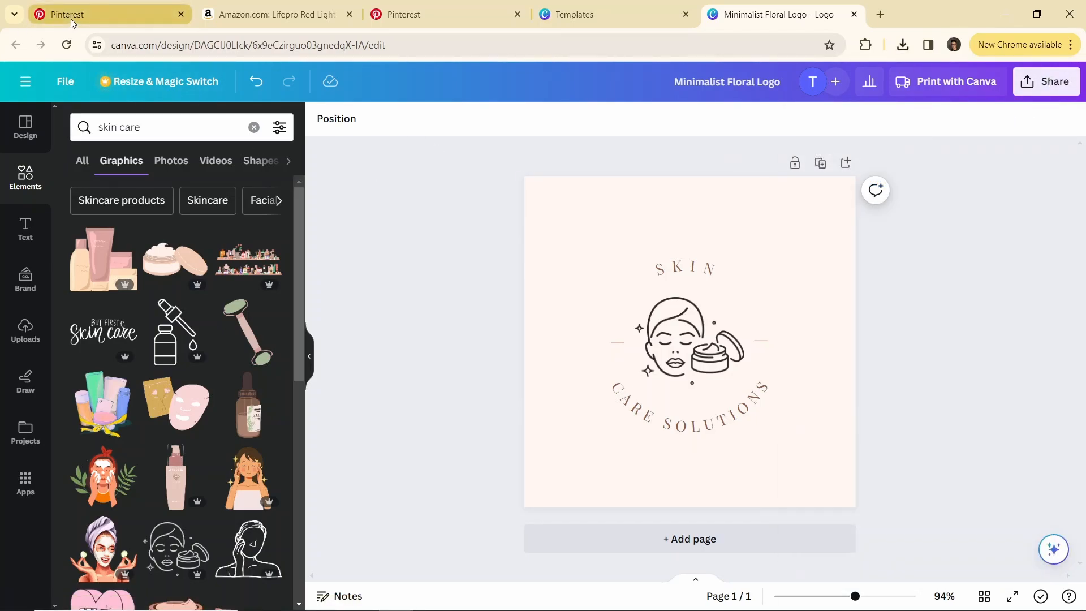
# Switch to the Pinterest profile settings and change the profile photo to the new logo from the Downloads folder.
pyautogui.click(73, 15)
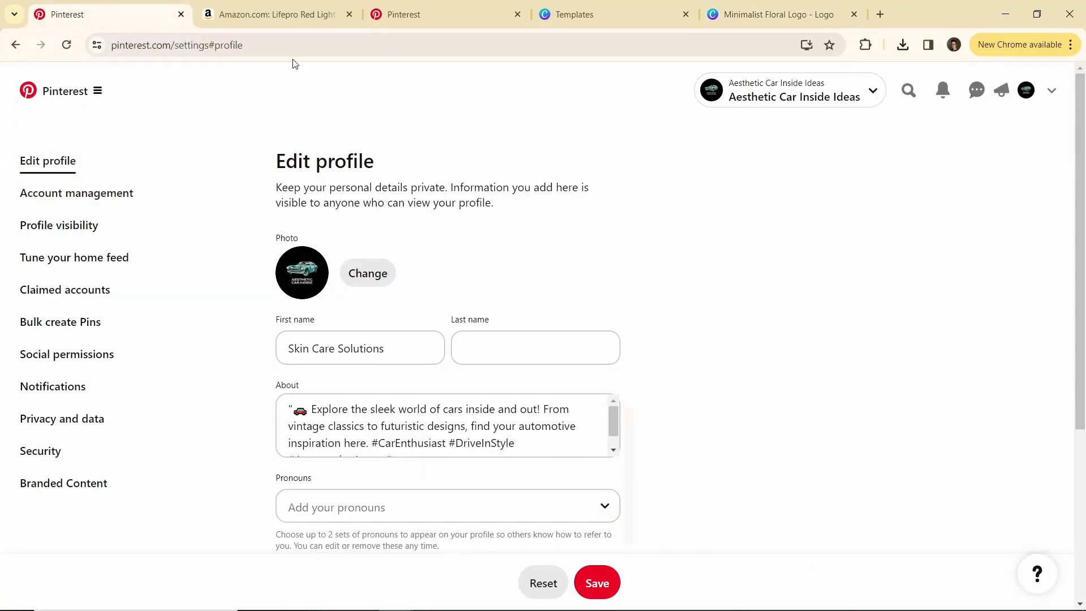
pyautogui.click(377, 281)
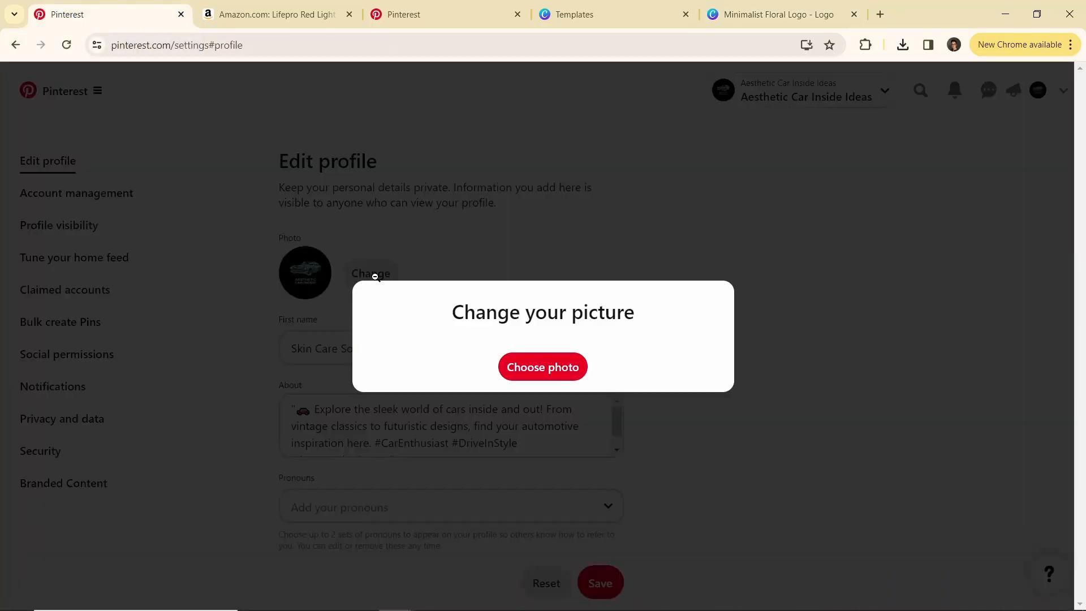
pyautogui.click(376, 278)
pyautogui.click(376, 279)
pyautogui.click(572, 371)
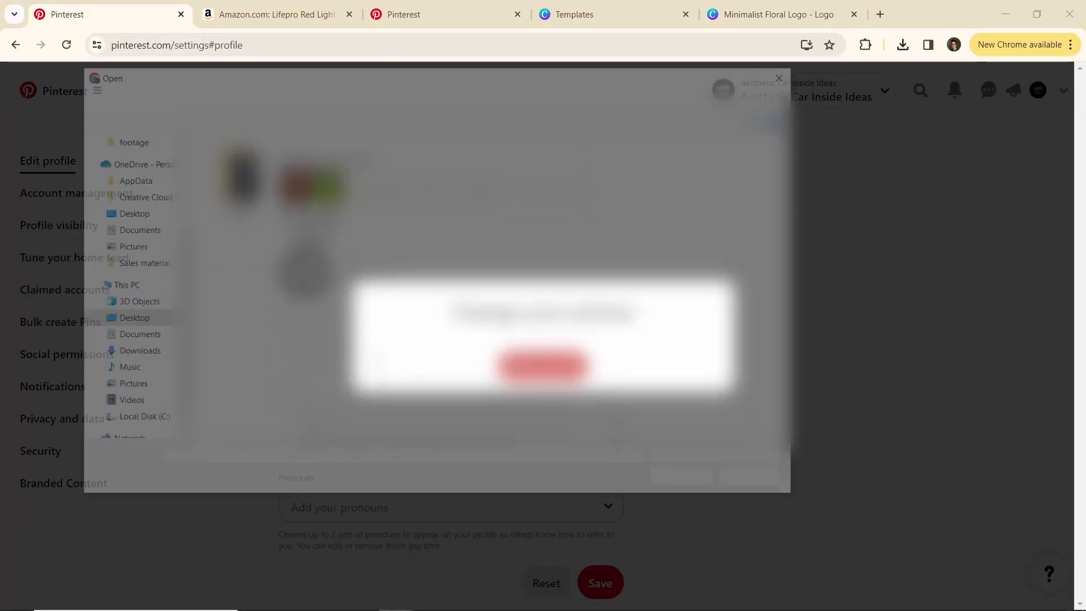
pyautogui.scroll(-1, 154, 262)
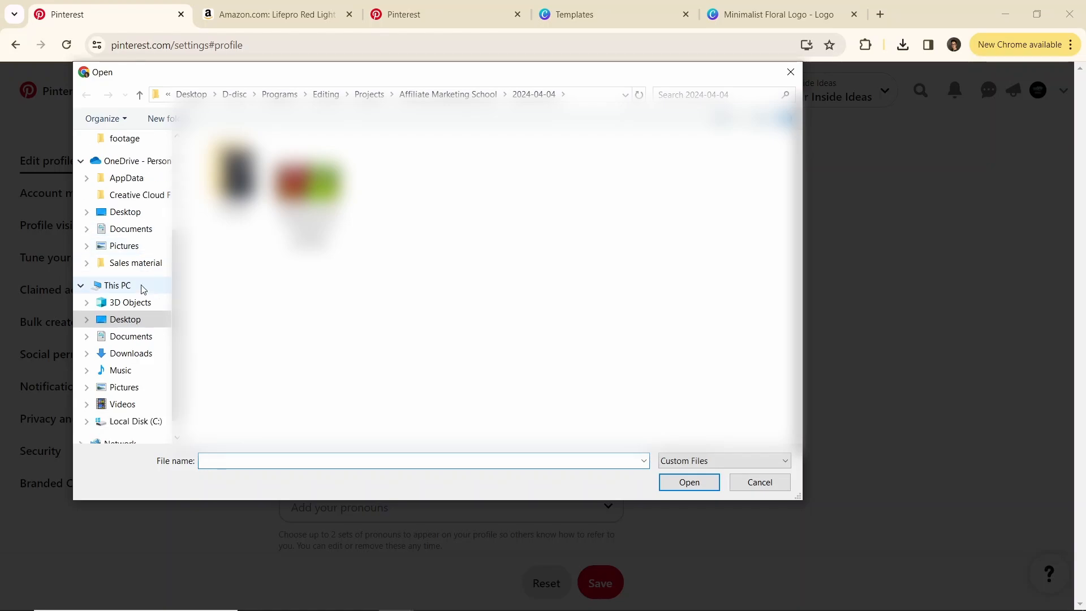
pyautogui.click(142, 339)
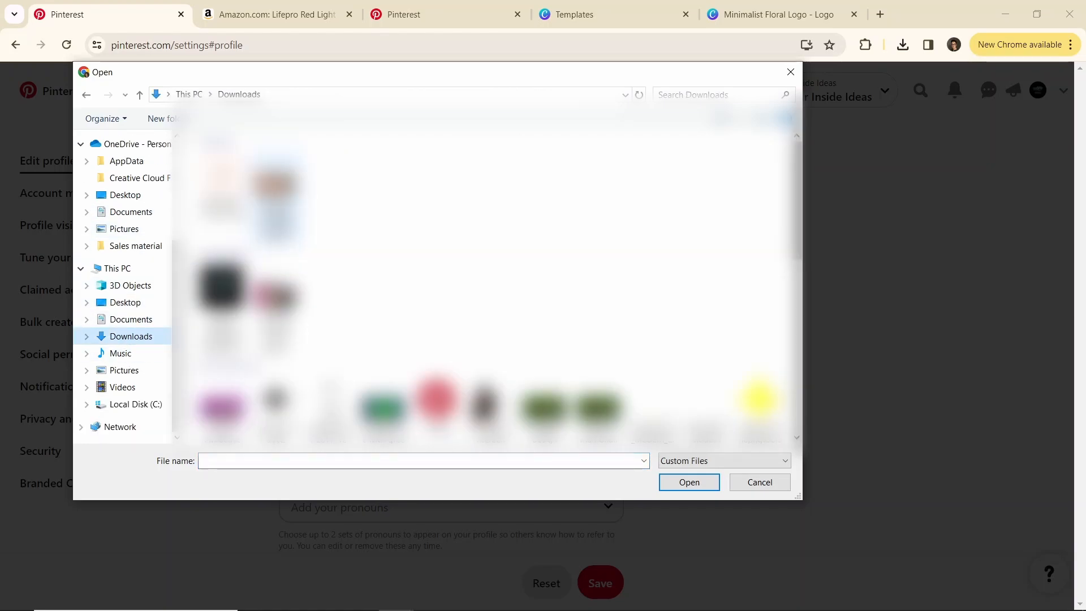
pyautogui.doubleClick(220, 185)
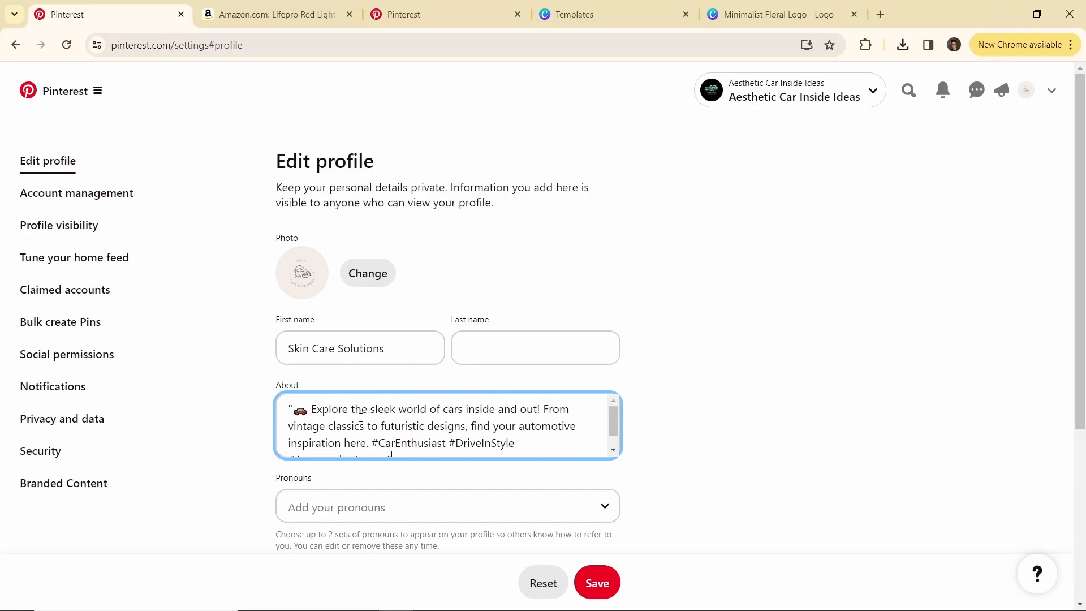
# Open ChatGPT in a new browser tab.
pyautogui.scroll(-1, 430, 432)
pyautogui.scroll(1, 402, 440)
pyautogui.click(879, 15)
pyautogui.write('chat')
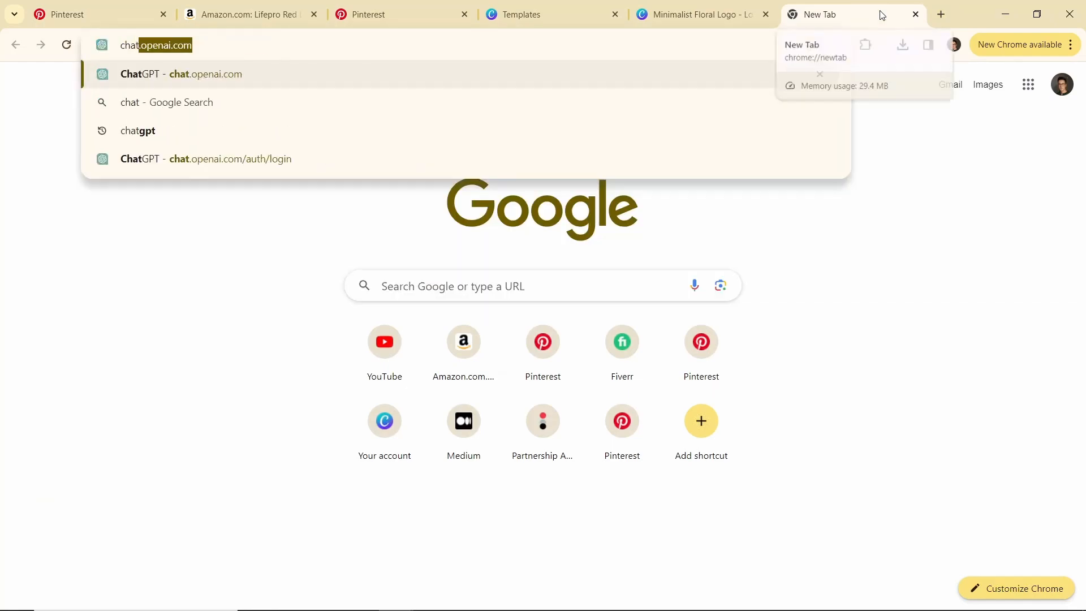
pyautogui.press('Return')
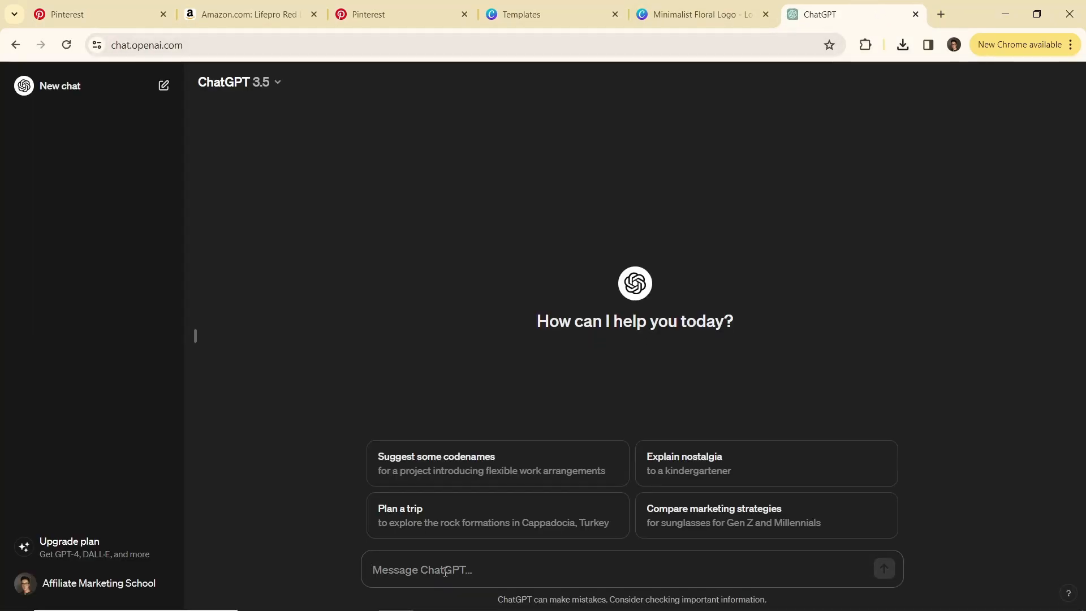
# Ask ChatGPT to create a 100 symbol description for a Pinterest account in the skin care solutions niche, including emojis and hashtags.
pyautogui.write('create a ')
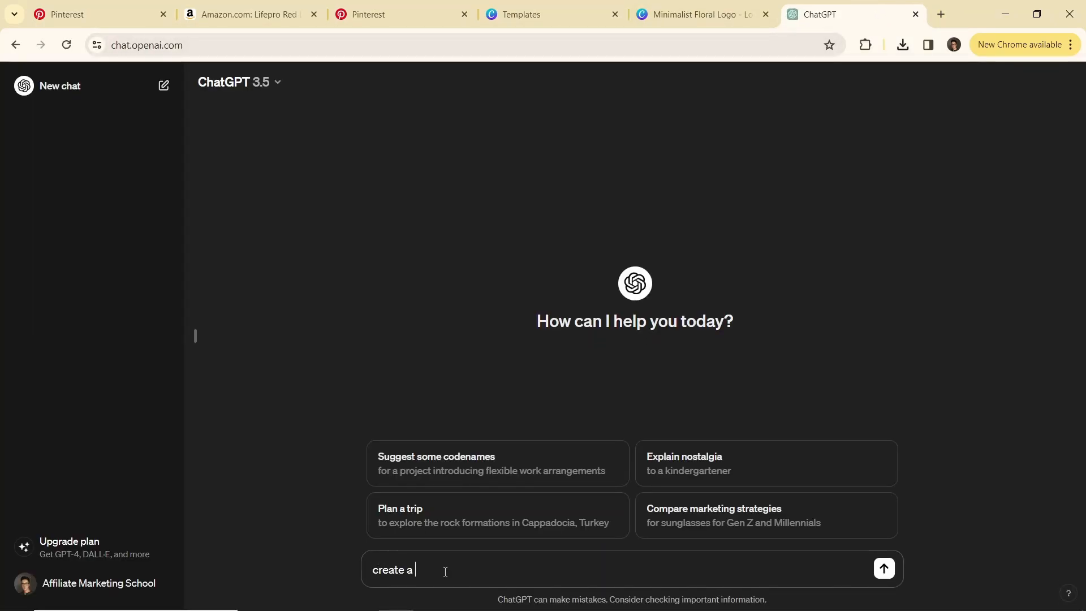
pyautogui.write('100 symbol description for a')
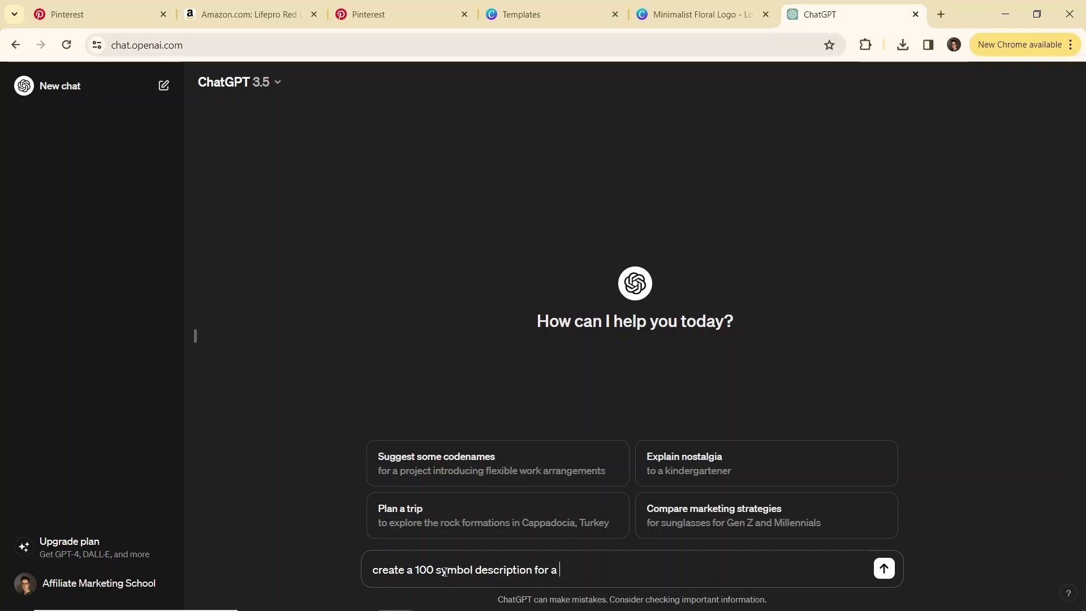
pyautogui.write('pinterest')
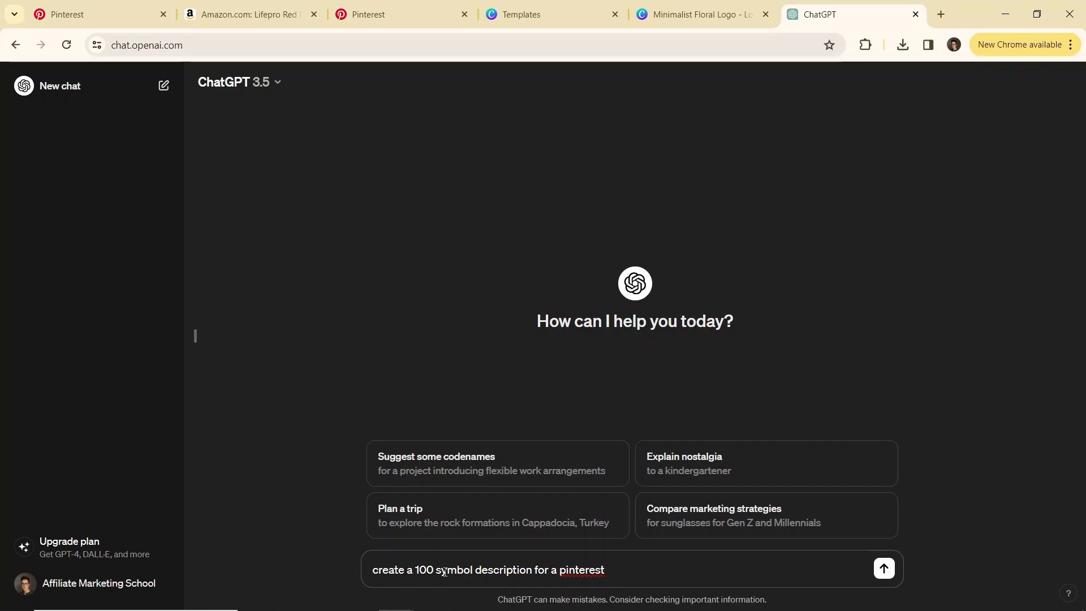
pyautogui.write(' account in skin care soluti')
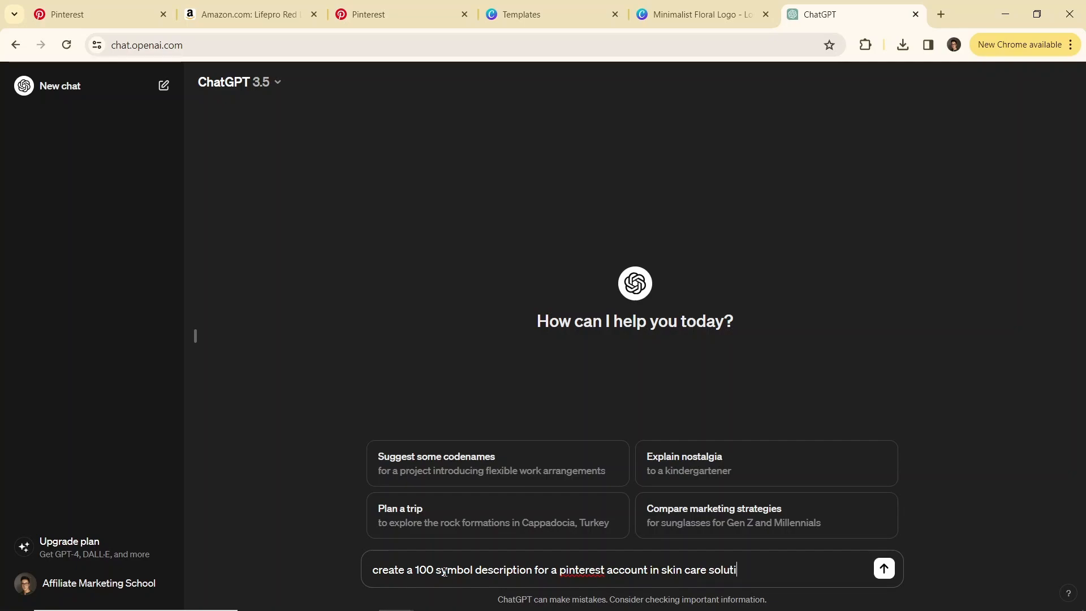
pyautogui.write('ons niche including em')
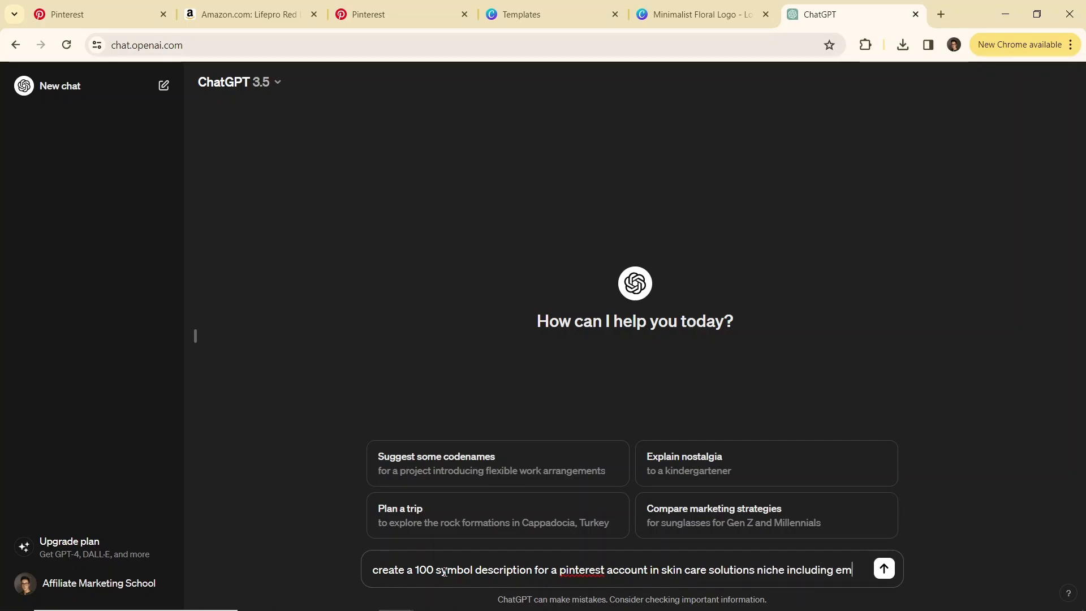
pyautogui.write('ojis and hashtags')
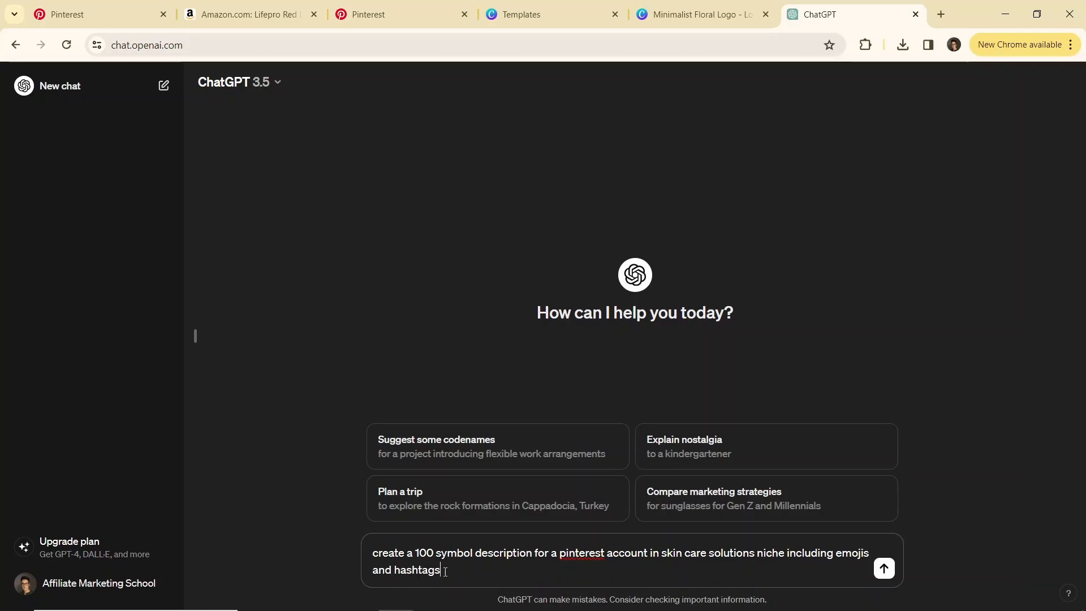
pyautogui.press('Return')
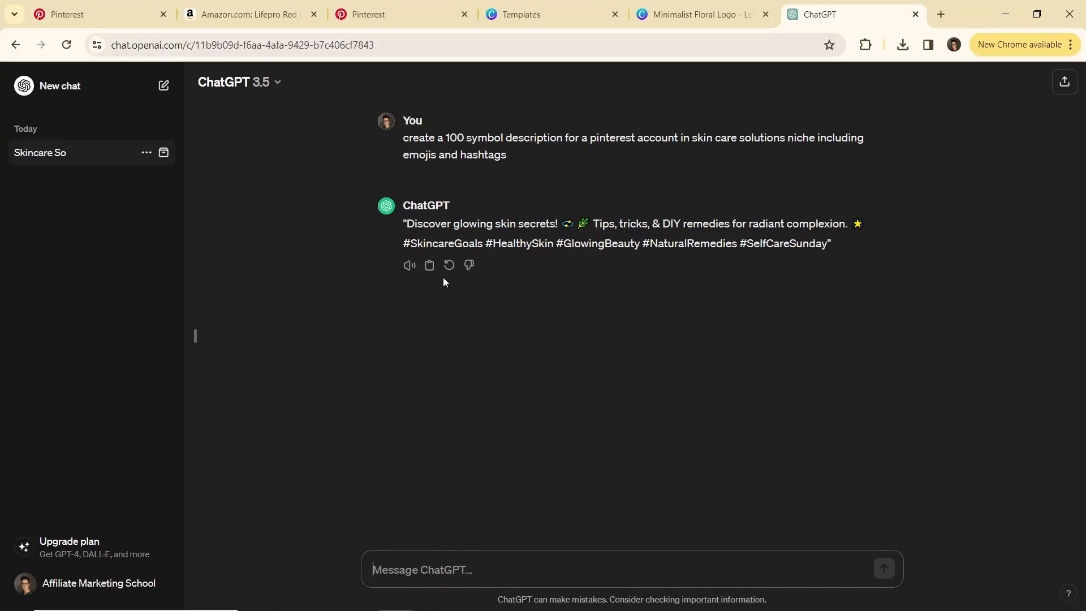
# Copy ChatGPT's description, replace the About text in the Pinterest profile settings with it, and save the profile.
pyautogui.click(429, 267)
pyautogui.click(108, 5)
pyautogui.hotkey('ctrl', 'a')
pyautogui.hotkey('ctrl', 'v')
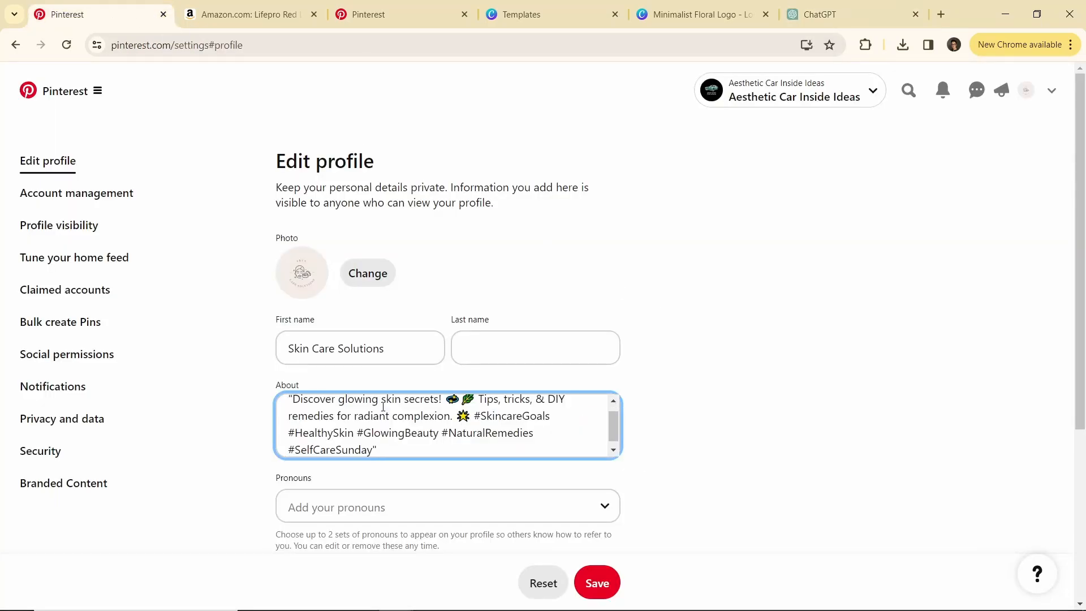
pyautogui.scroll(1, 391, 410)
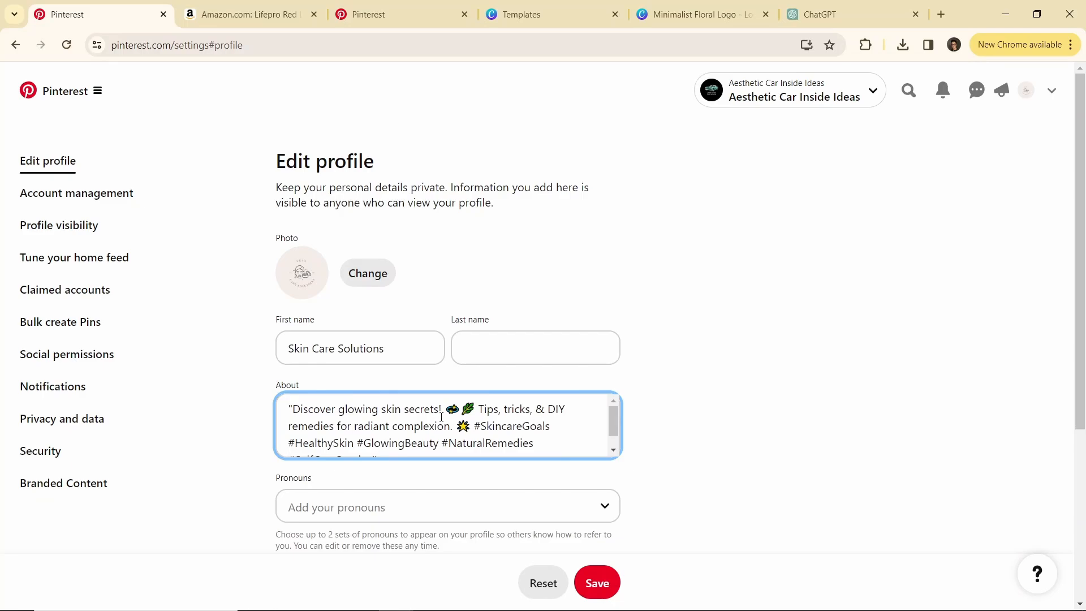
pyautogui.scroll(-1, 442, 416)
pyautogui.scroll(1, 414, 432)
pyautogui.scroll(-1, 566, 440)
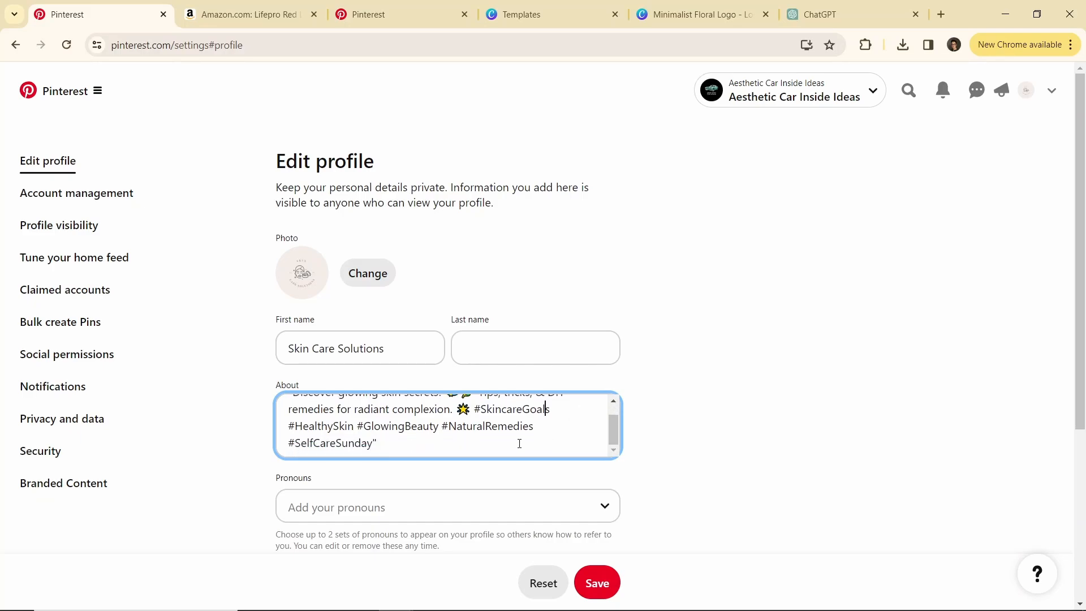
pyautogui.click(593, 582)
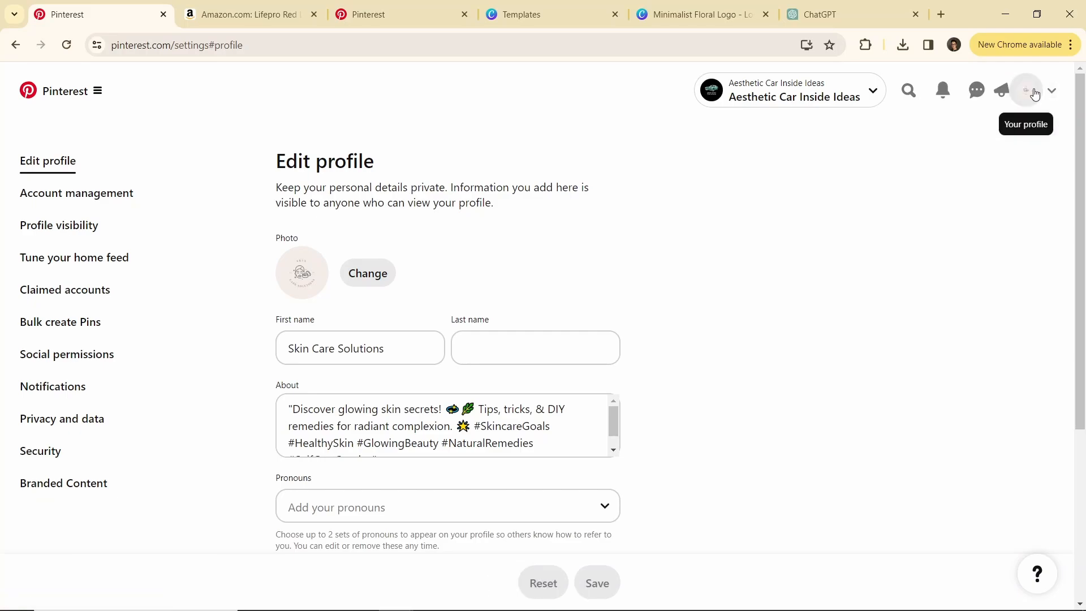
# Open the Pinterest profile page and replace its cover with the skin care banner from the Downloads folder.
pyautogui.click(1021, 98)
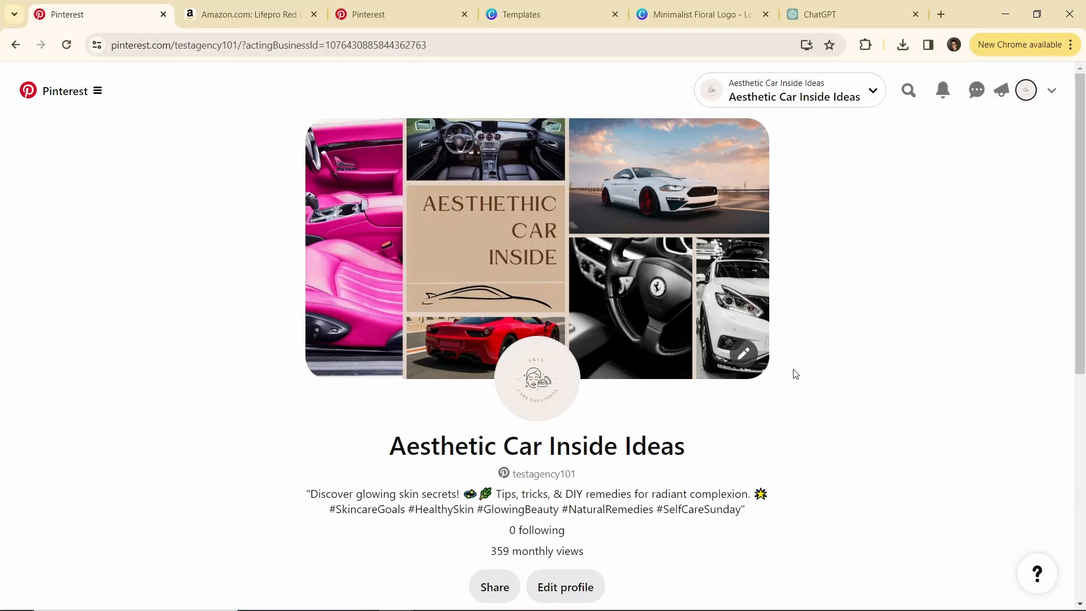
pyautogui.click(744, 358)
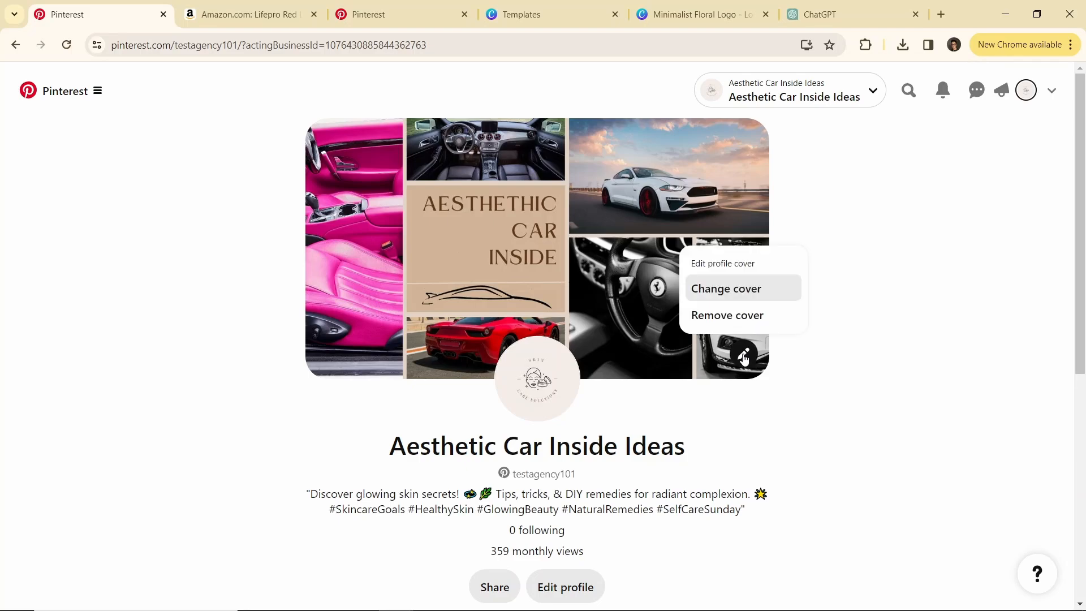
pyautogui.click(727, 296)
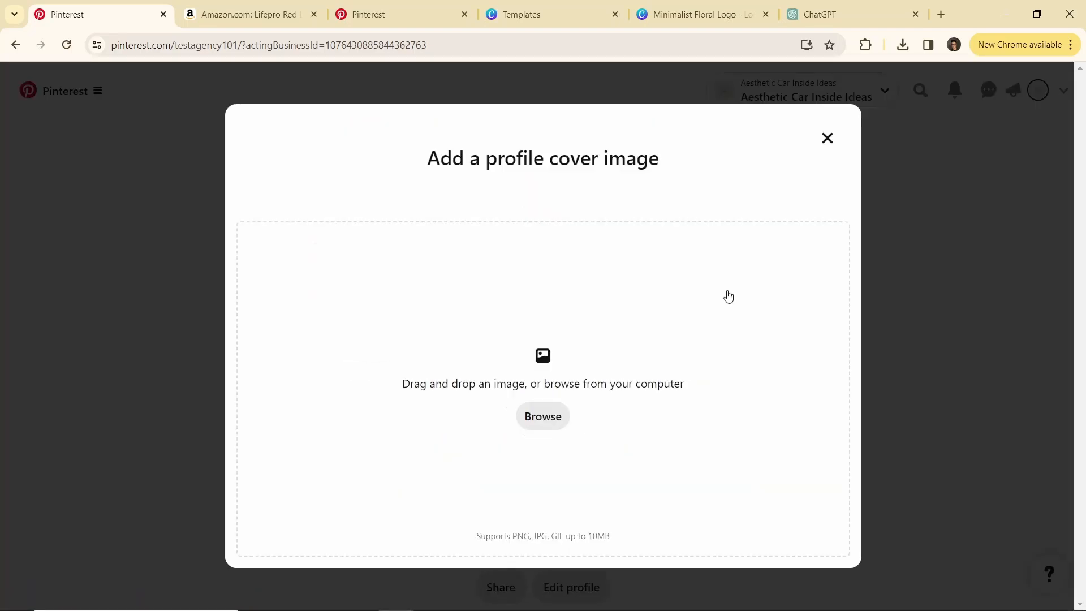
pyautogui.click(563, 416)
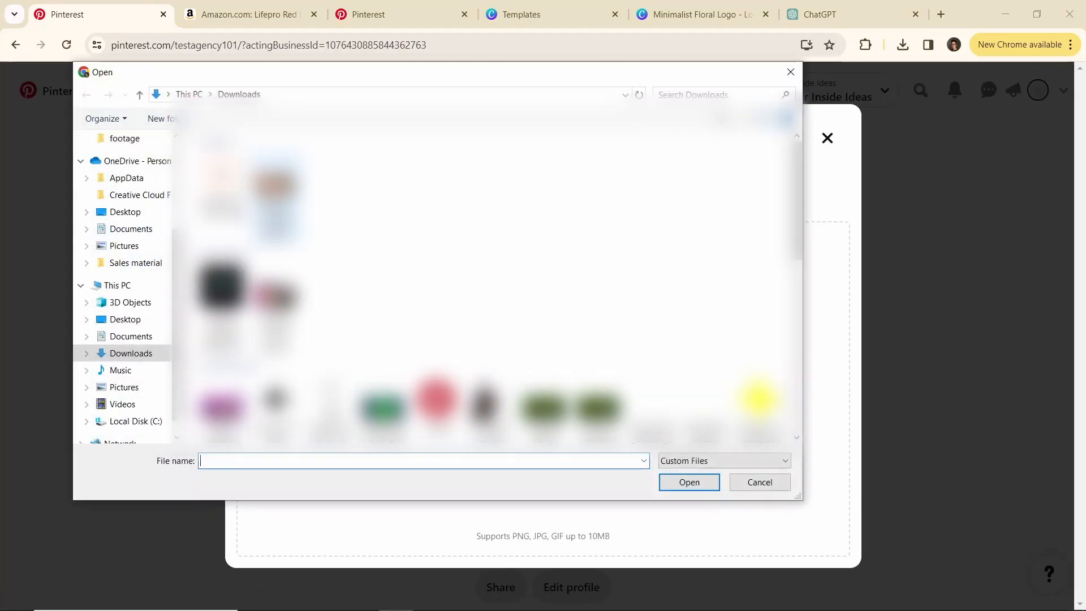
pyautogui.doubleClick(275, 195)
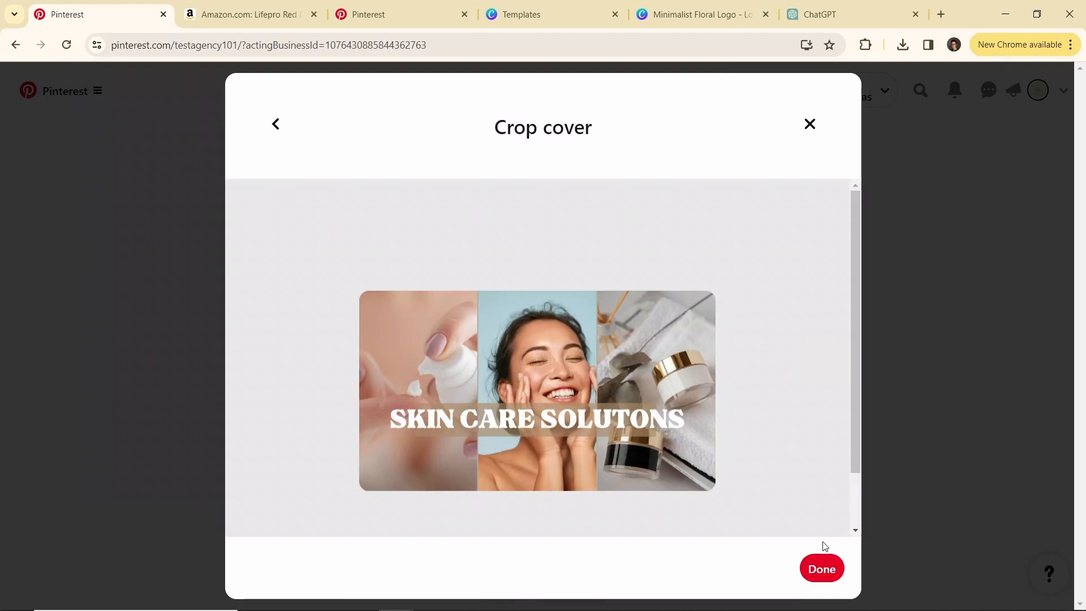
pyautogui.click(818, 570)
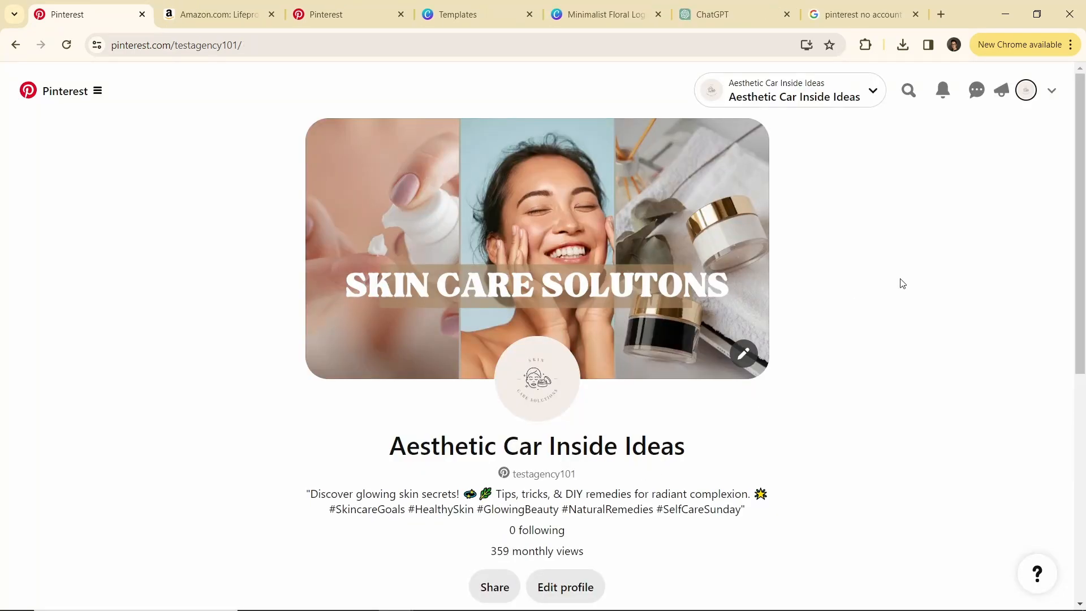
# Review the Pinterest profile page, checking the displayed profile name, cover, logo and description.
pyautogui.moveTo(690, 451); pyautogui.dragTo(387, 447)
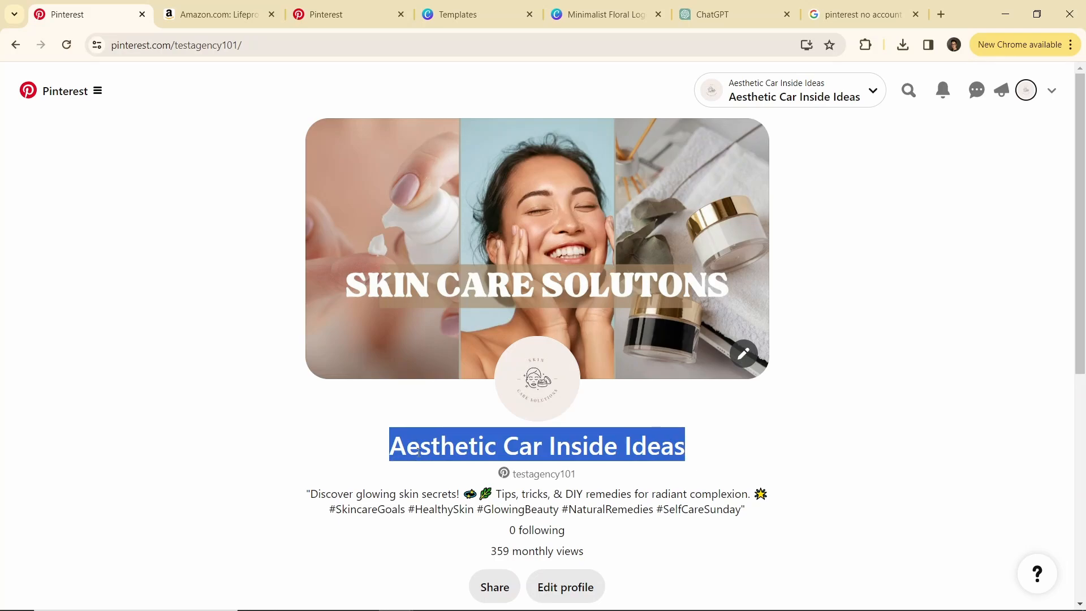
pyautogui.click(509, 444)
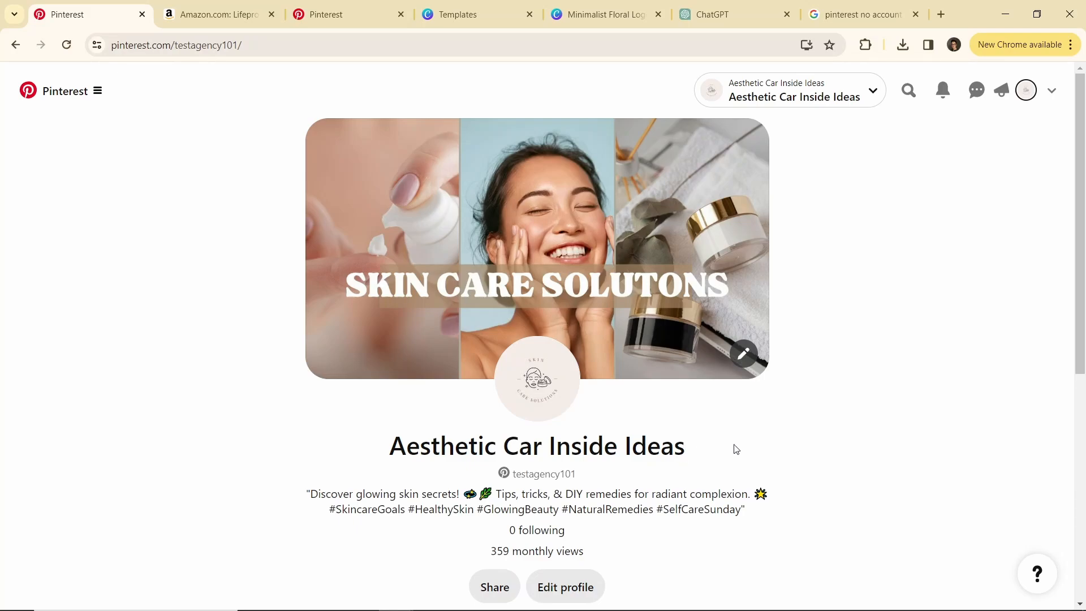
pyautogui.moveTo(681, 451); pyautogui.dragTo(555, 451)
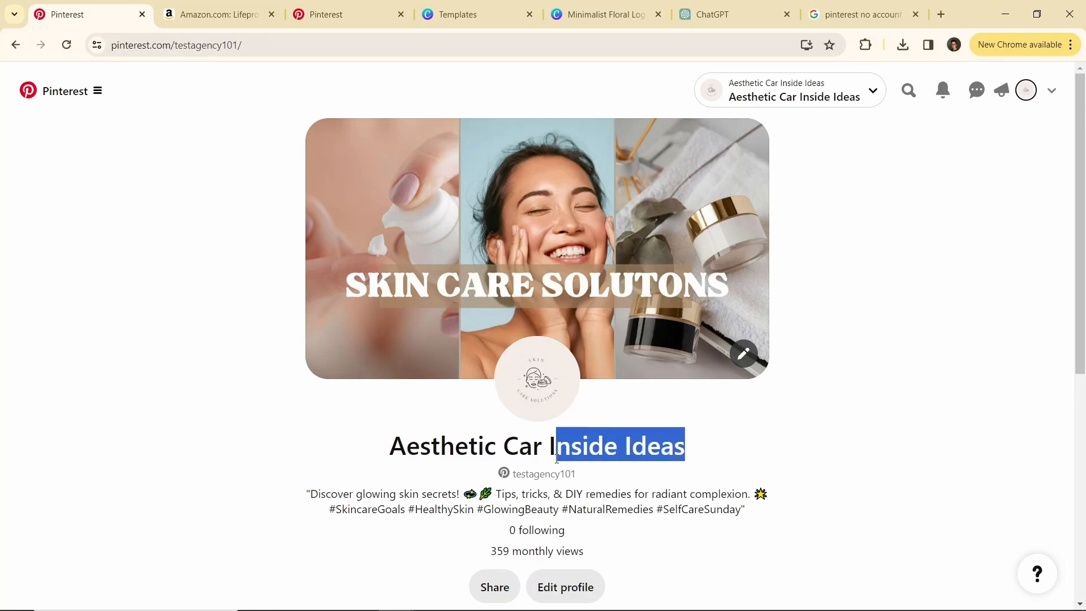
pyautogui.click(447, 456)
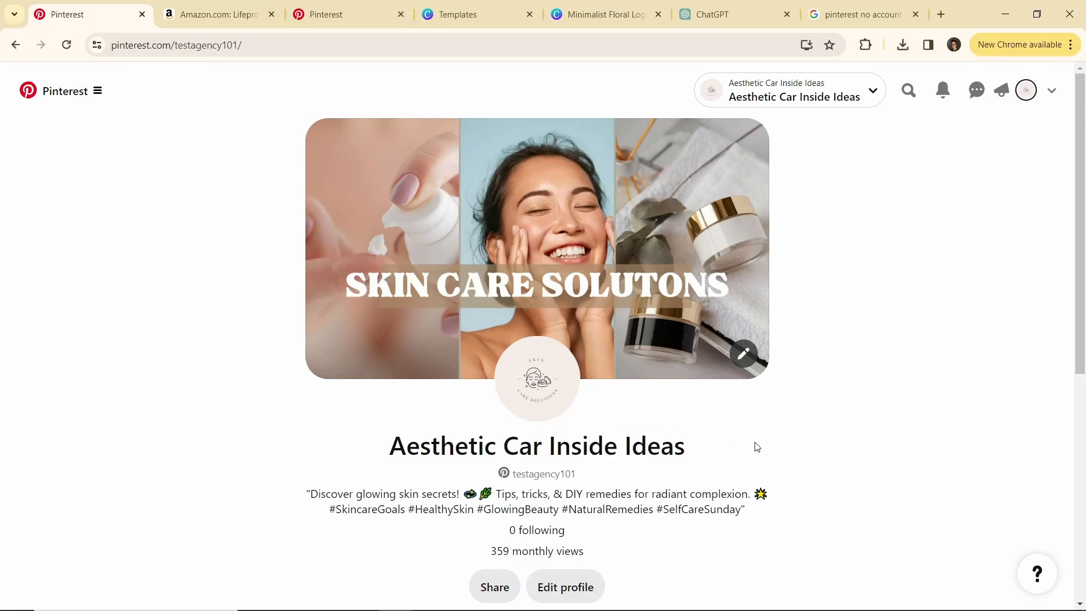
pyautogui.scroll(-1, 755, 442)
pyautogui.scroll(1, 756, 442)
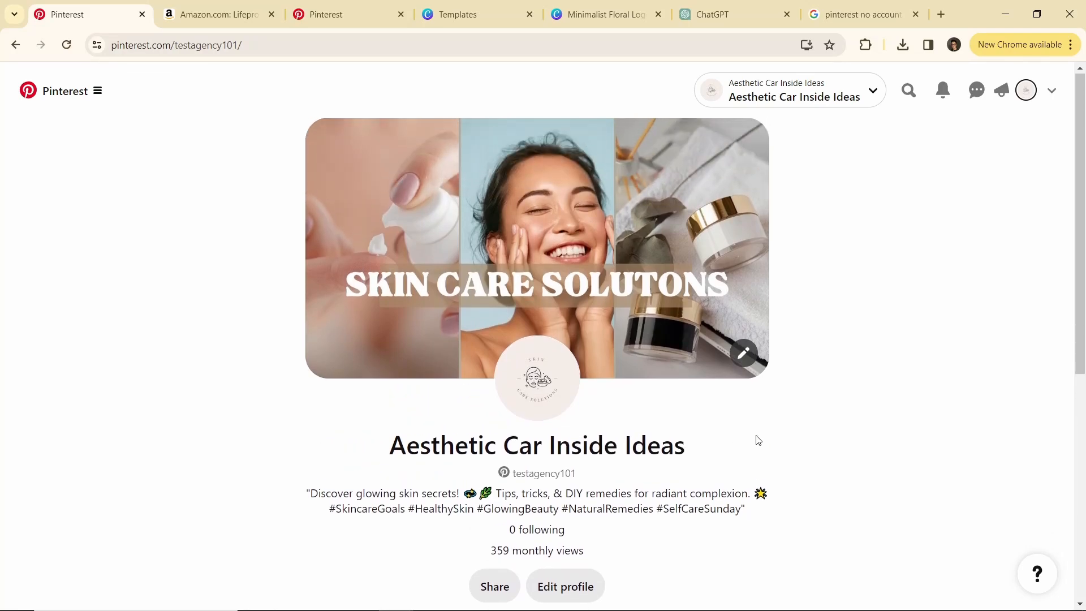
pyautogui.scroll(-2, 755, 442)
pyautogui.scroll(2, 755, 442)
pyautogui.scroll(1, 755, 442)
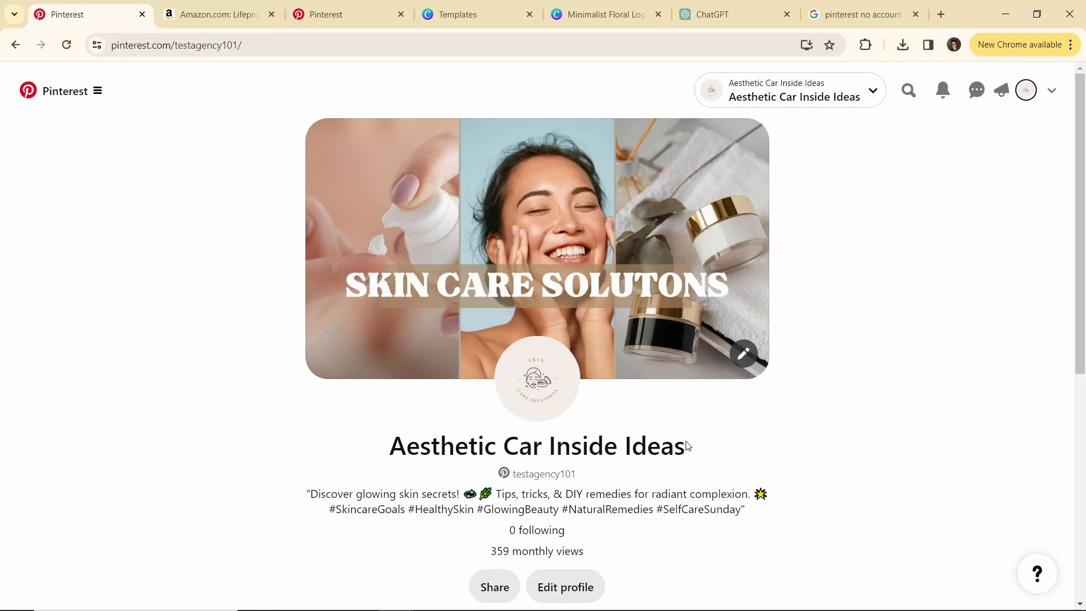
# Start creating a Pin for an ad on Pinterest.
pyautogui.click(45, 97)
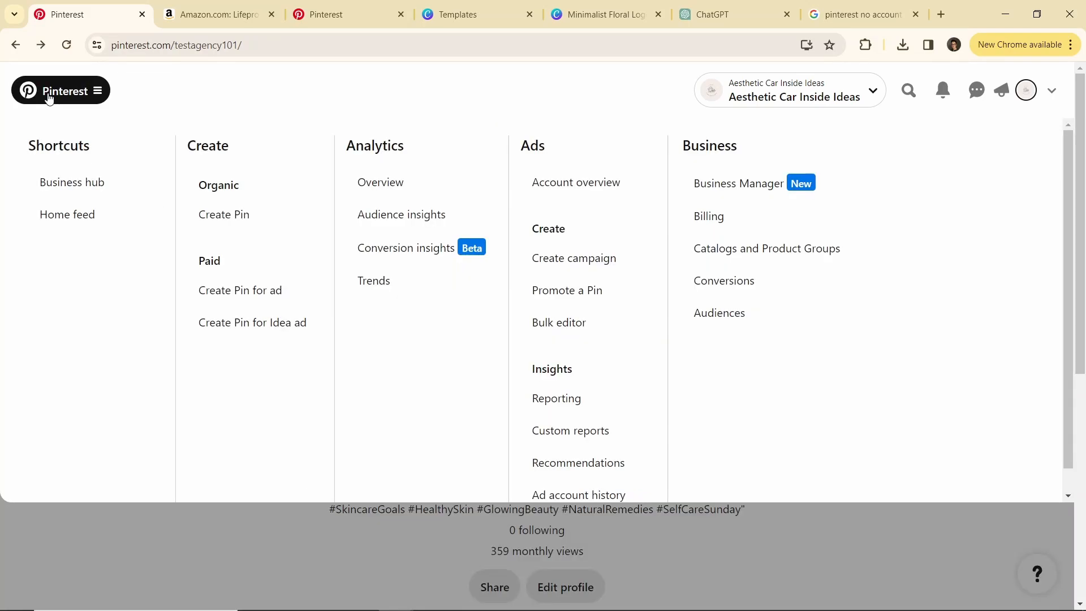
pyautogui.click(255, 289)
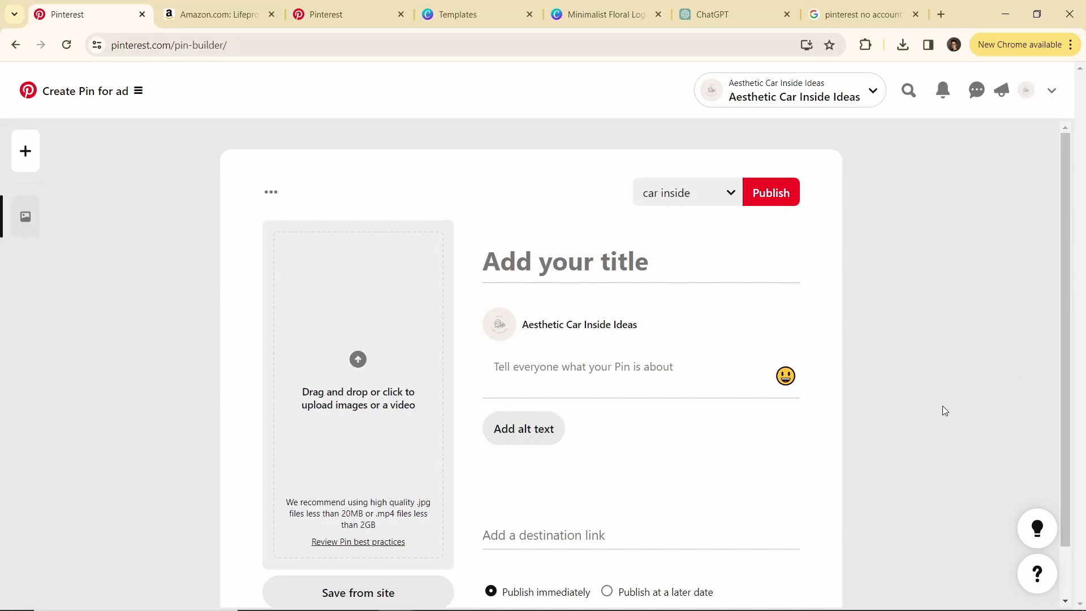
# Switch to Canva, close the floral logo template preview, and browse the home page's template search results for "pinterest".
pyautogui.click(472, 14)
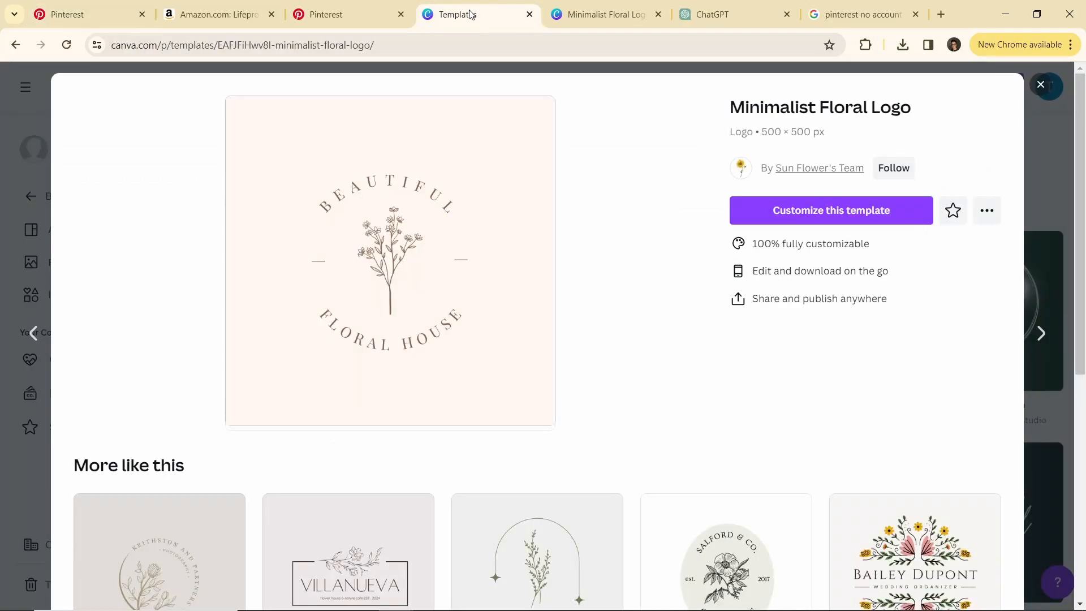
pyautogui.click(1041, 88)
pyautogui.click(72, 89)
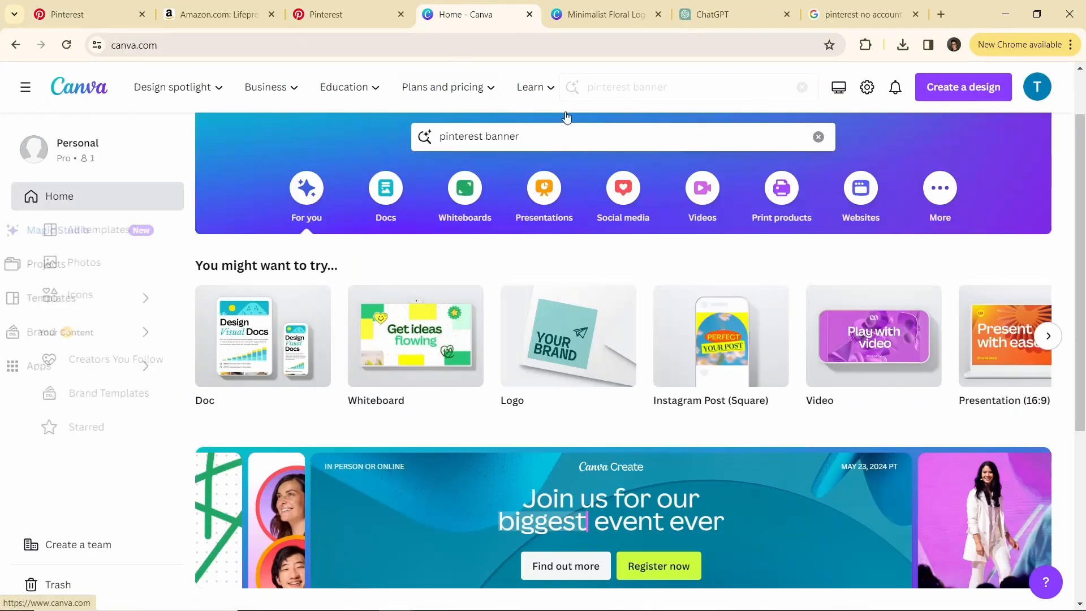
pyautogui.click(530, 141)
pyautogui.moveTo(530, 141); pyautogui.dragTo(350, 132)
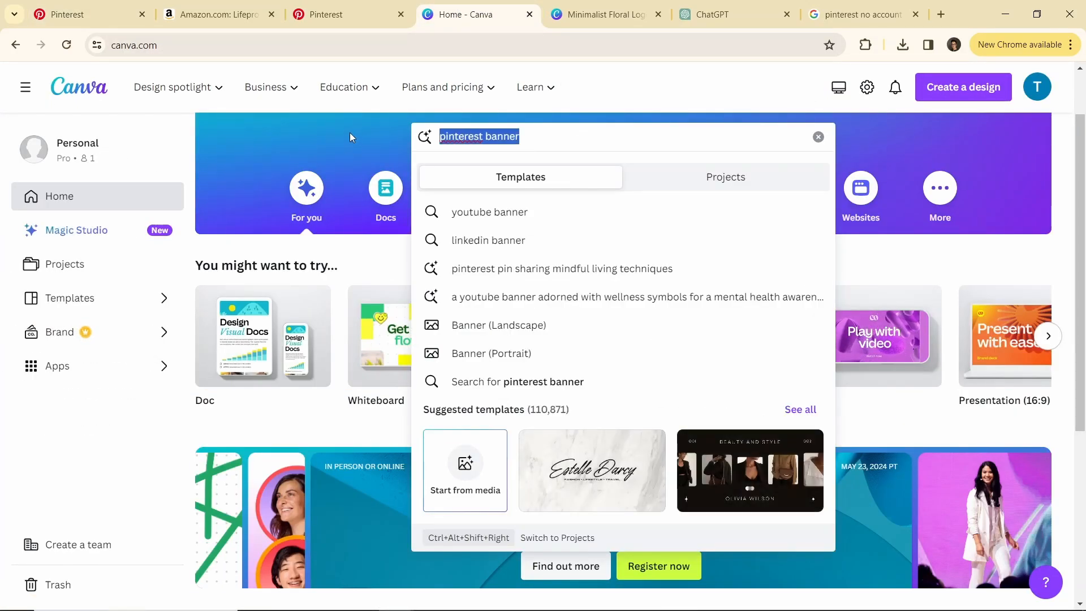
pyautogui.write('pinterest')
pyautogui.press('Return')
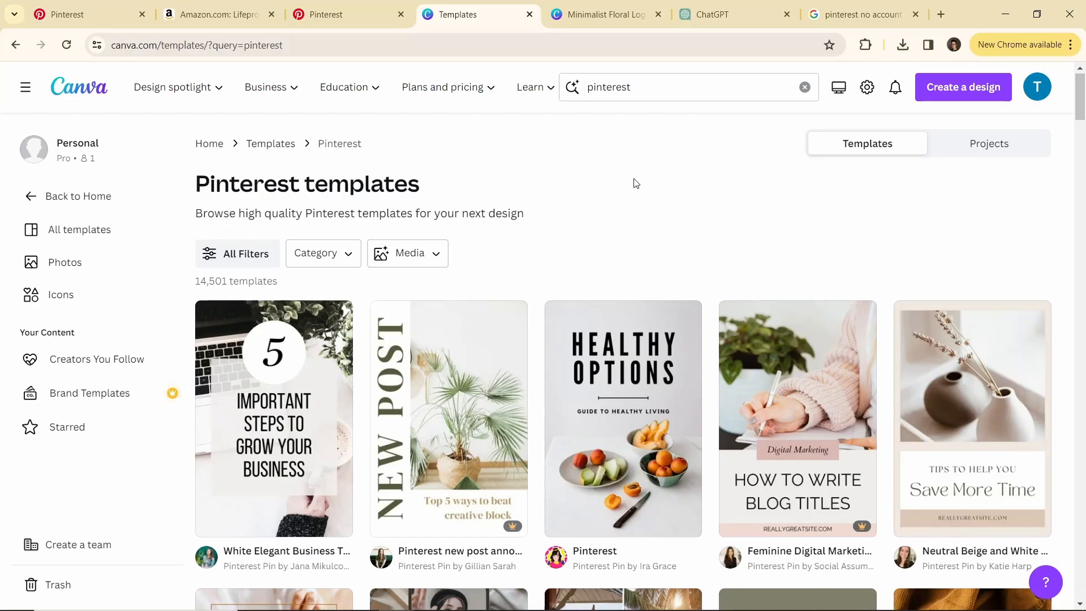
pyautogui.scroll(-6, 632, 190)
pyautogui.scroll(-3, 635, 184)
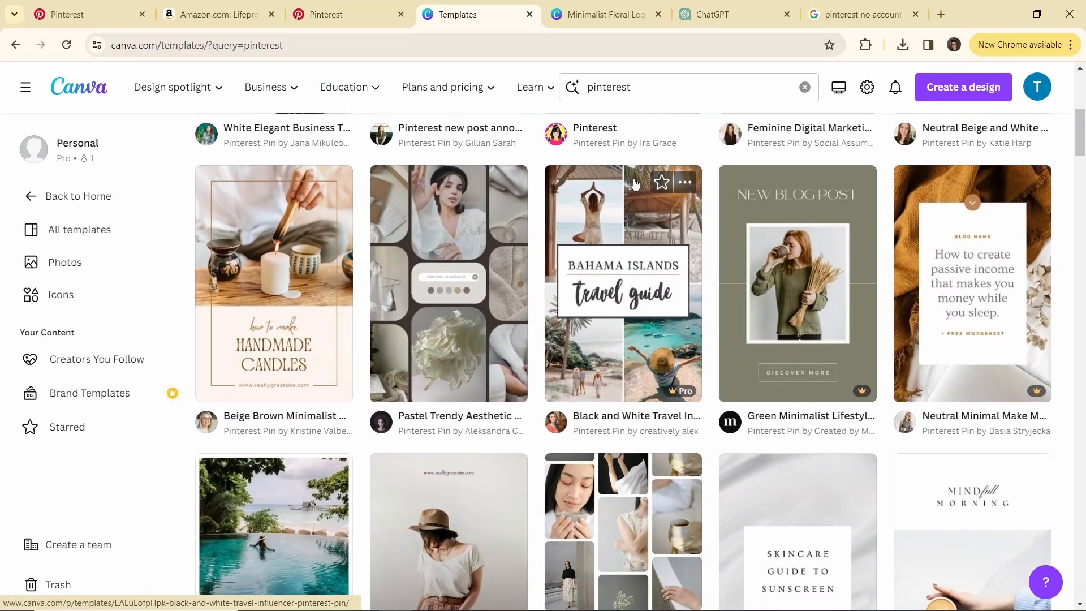
pyautogui.scroll(5, 634, 183)
pyautogui.scroll(2, 636, 184)
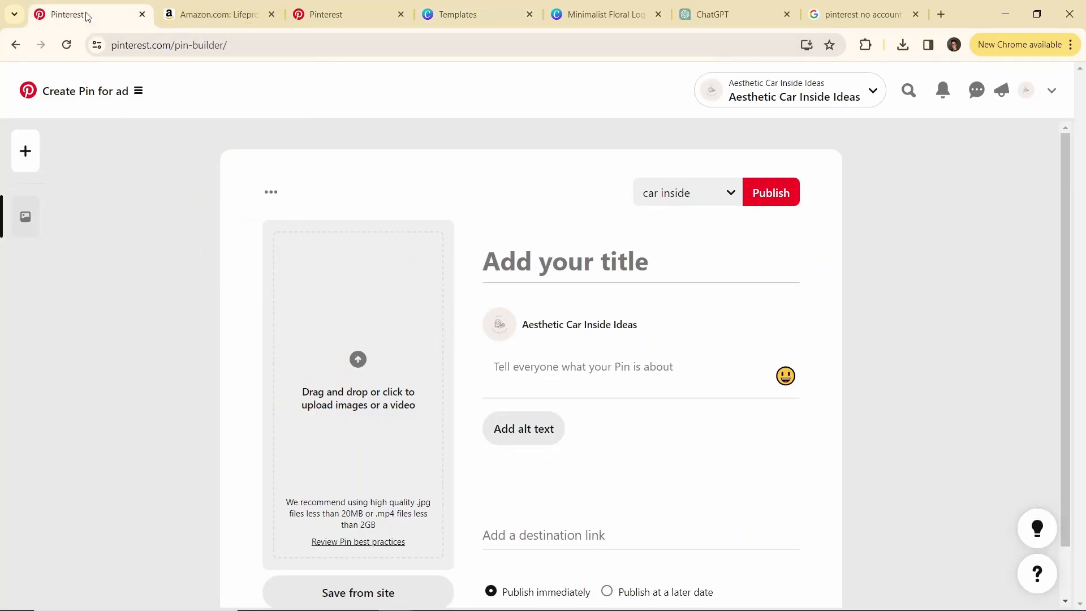
# Duplicate the Pinterest Pin builder tab and open the home feed in the copy.
pyautogui.rightClick(87, 16)
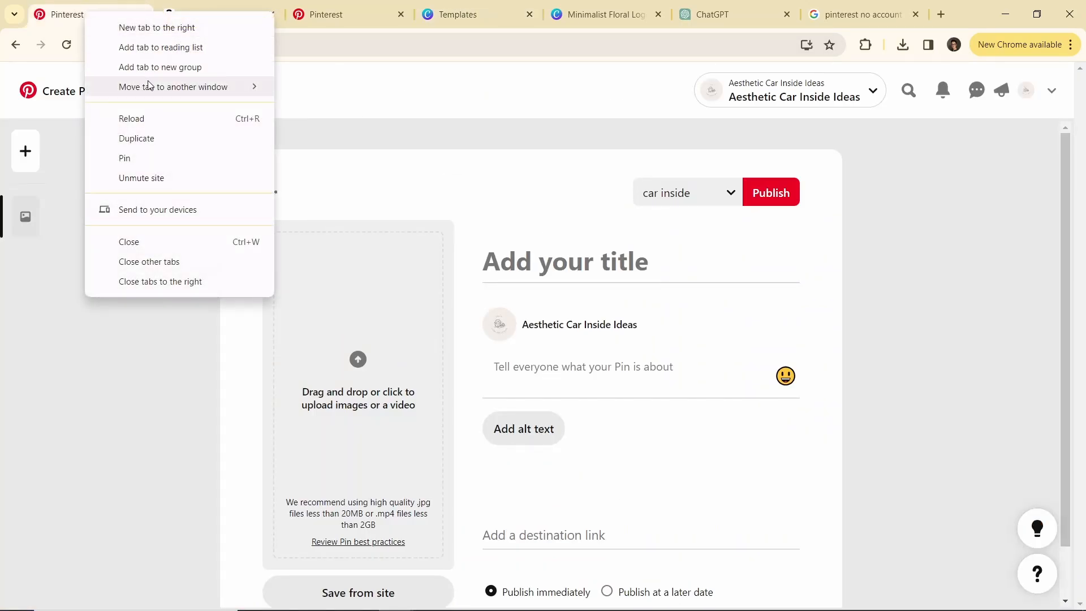
pyautogui.click(169, 137)
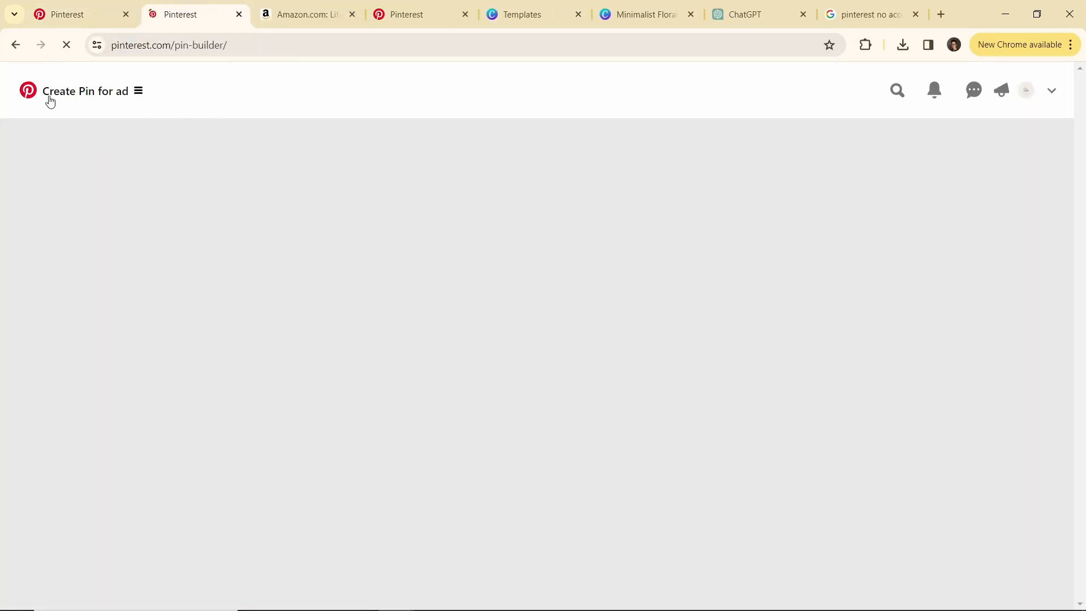
pyautogui.click(50, 101)
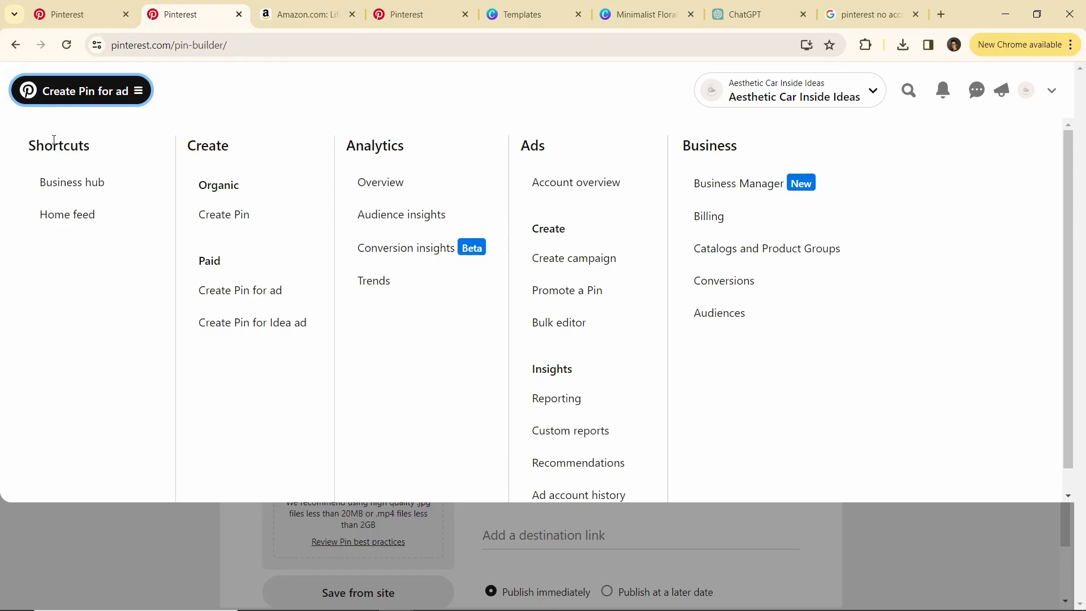
pyautogui.click(72, 215)
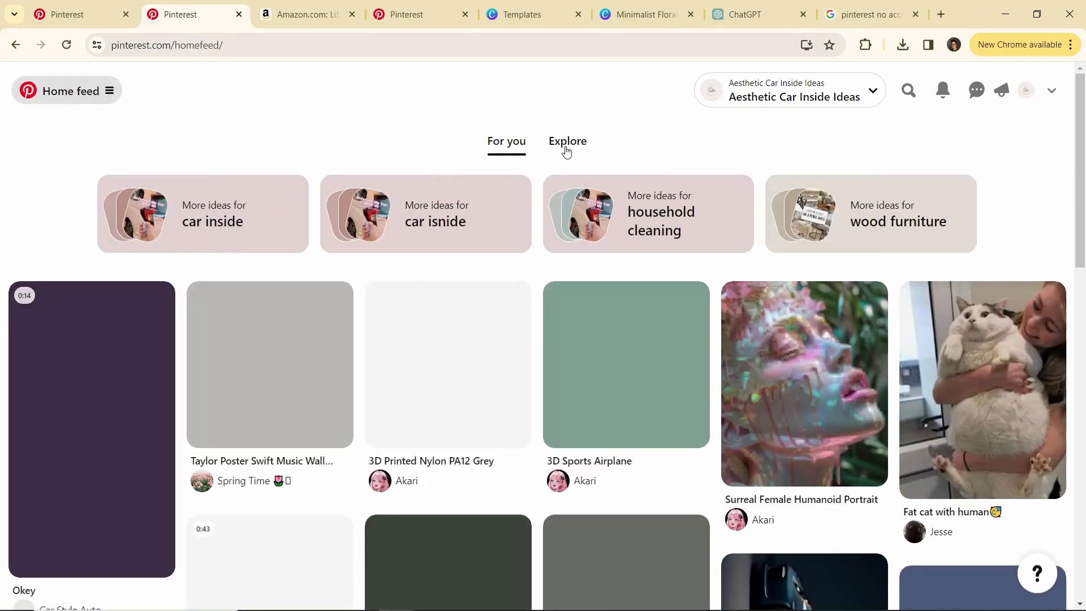
# Search Pinterest for "skin care solutions".
pyautogui.click(908, 92)
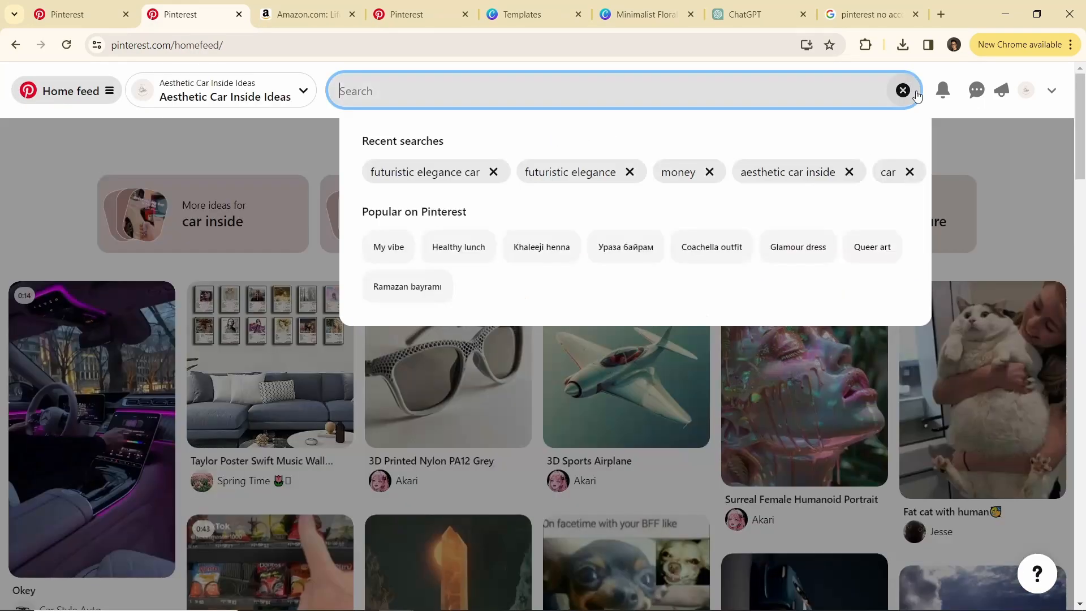
pyautogui.write('skin')
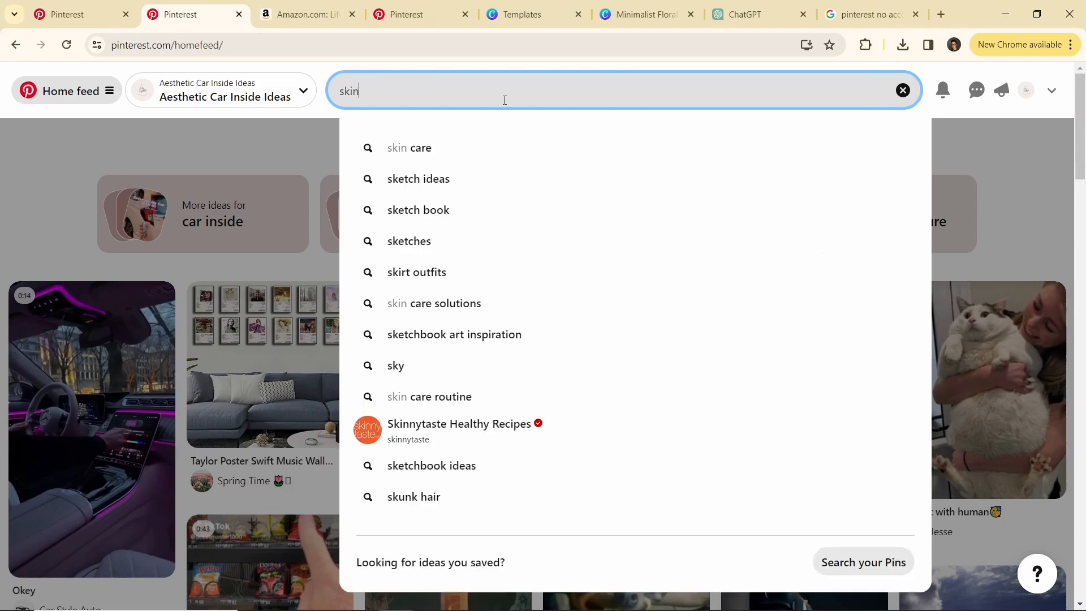
pyautogui.write(' ca')
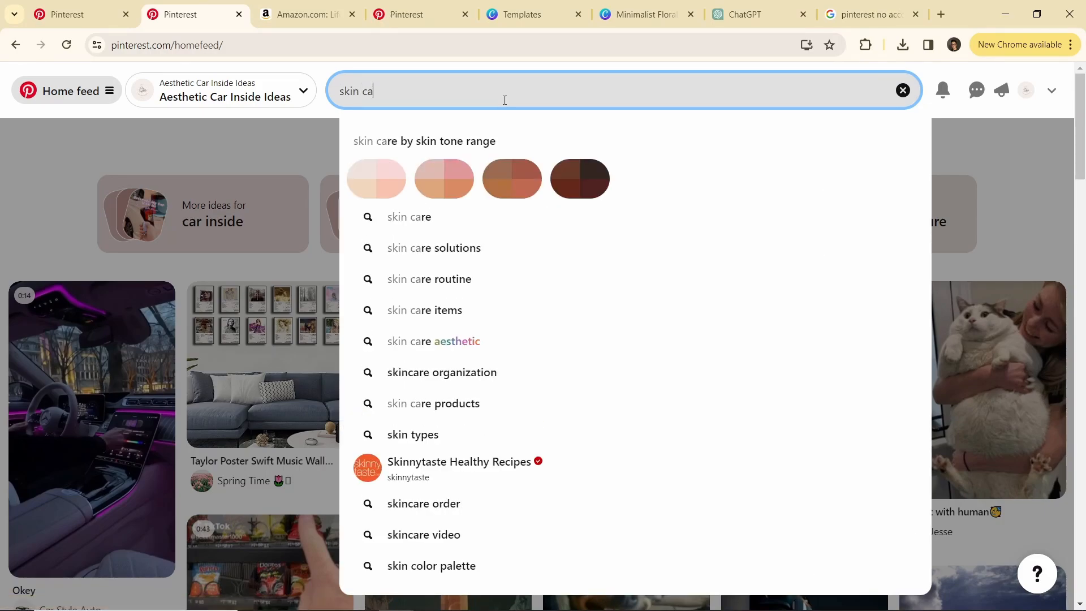
pyautogui.write('re solutions')
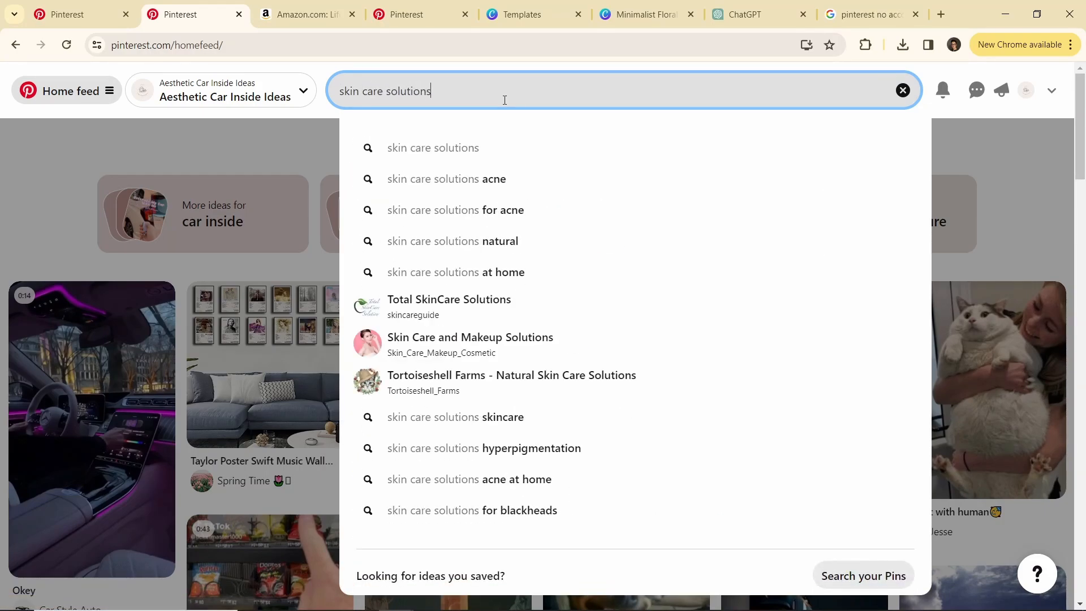
pyautogui.press('Return')
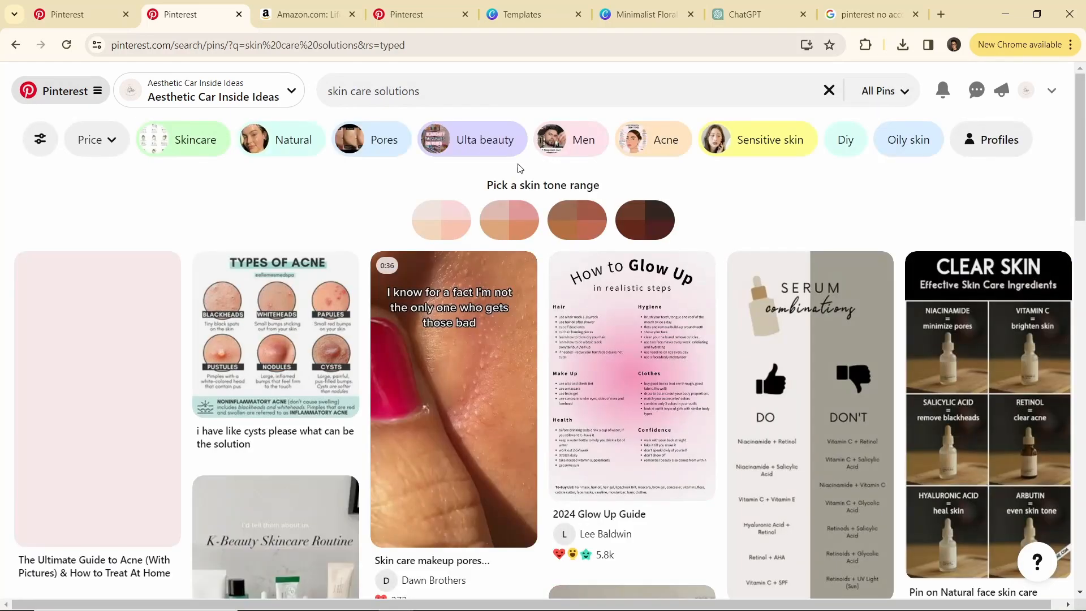
# Browse the skin care solutions results, examining the design, headlines and linked sites of the Pins for inspiration.
pyautogui.scroll(-6, 380, 178)
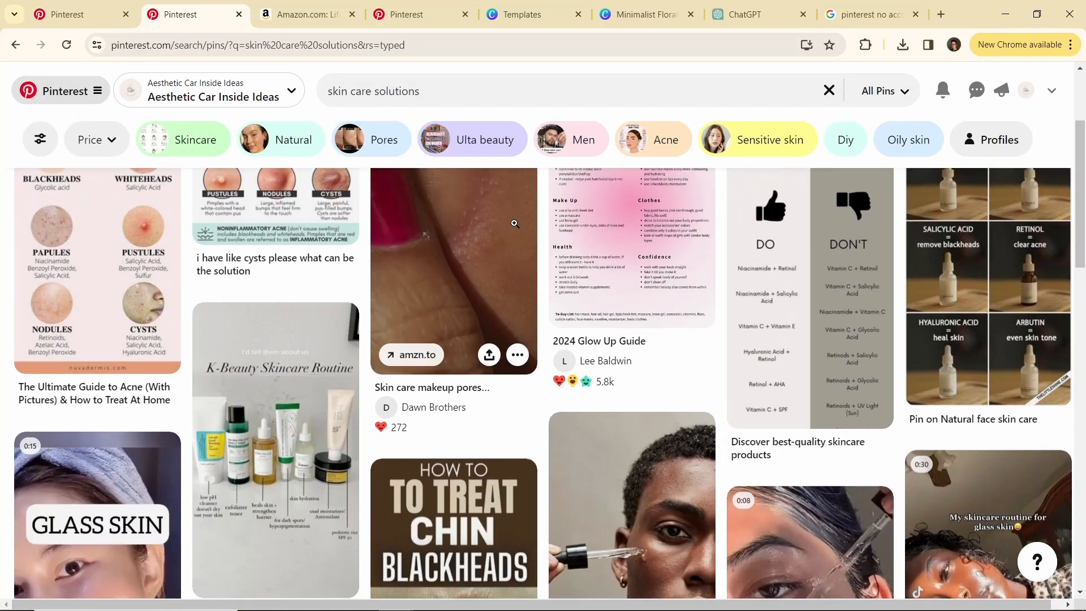
pyautogui.scroll(-3, 411, 263)
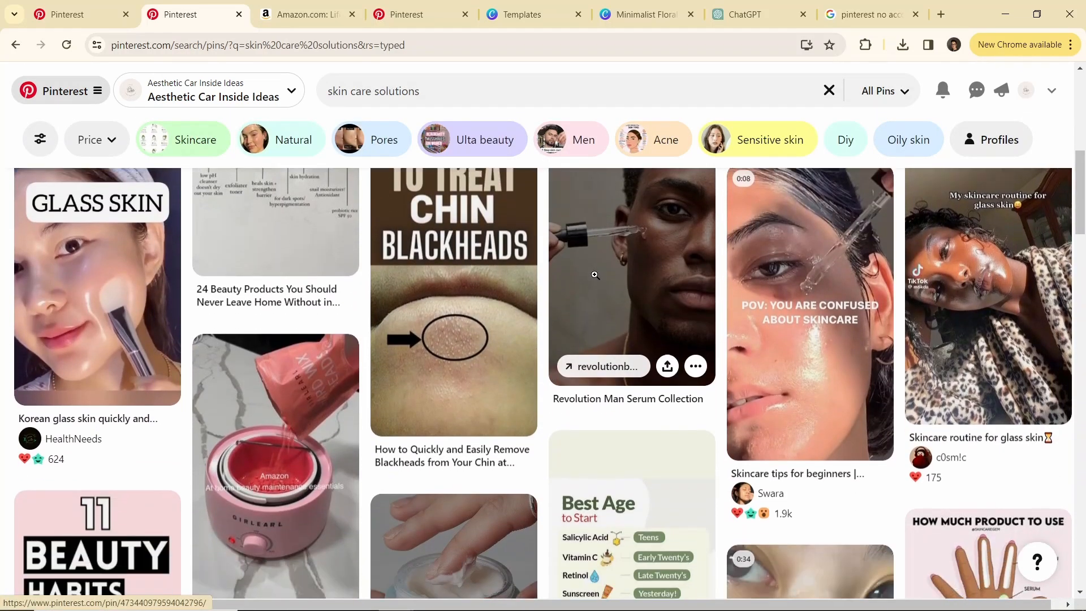
pyautogui.scroll(1, 410, 263)
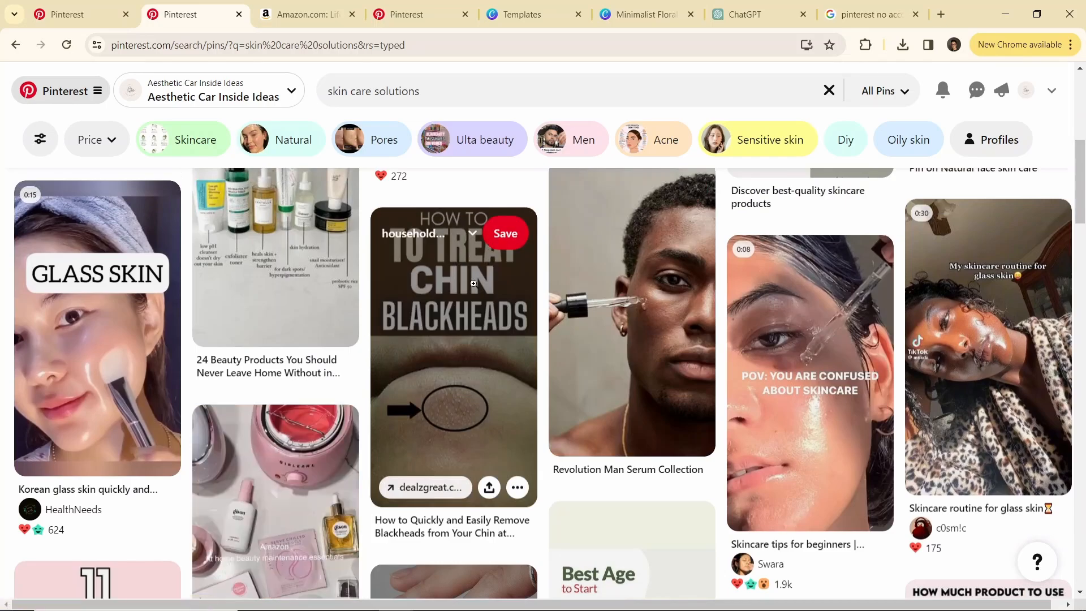
pyautogui.scroll(-2, 485, 320)
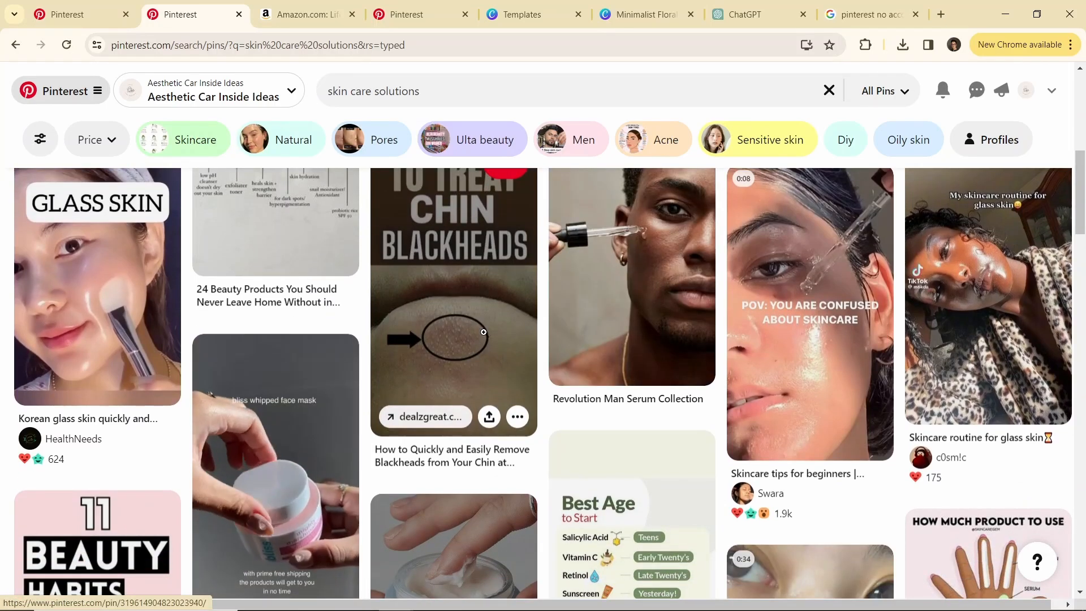
pyautogui.scroll(3, 492, 294)
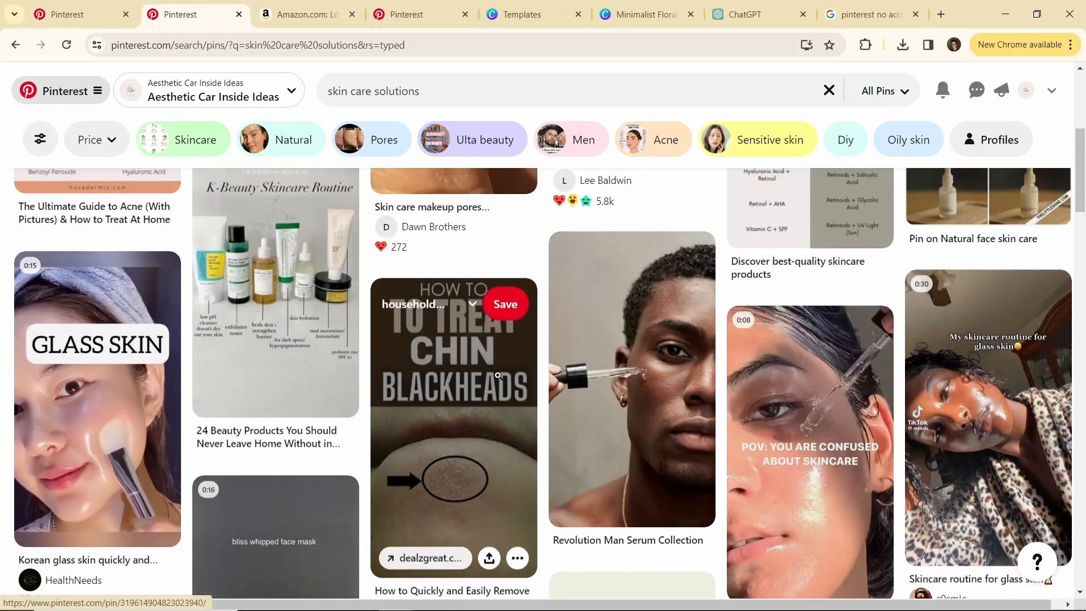
pyautogui.scroll(-8, 537, 312)
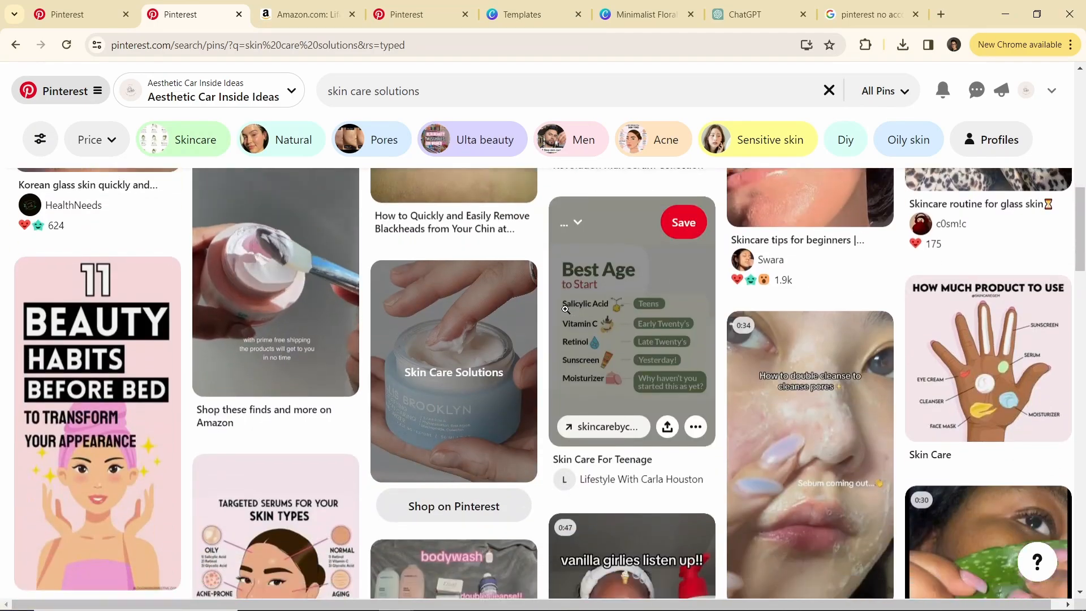
pyautogui.scroll(8, 560, 322)
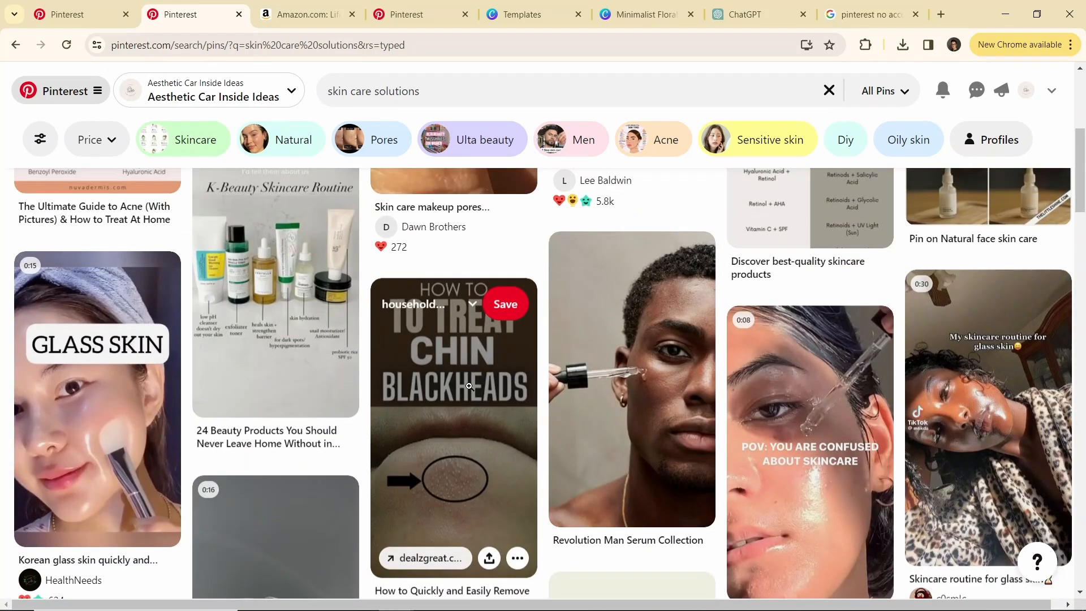
pyautogui.scroll(-8, 464, 348)
pyautogui.scroll(-5, 464, 347)
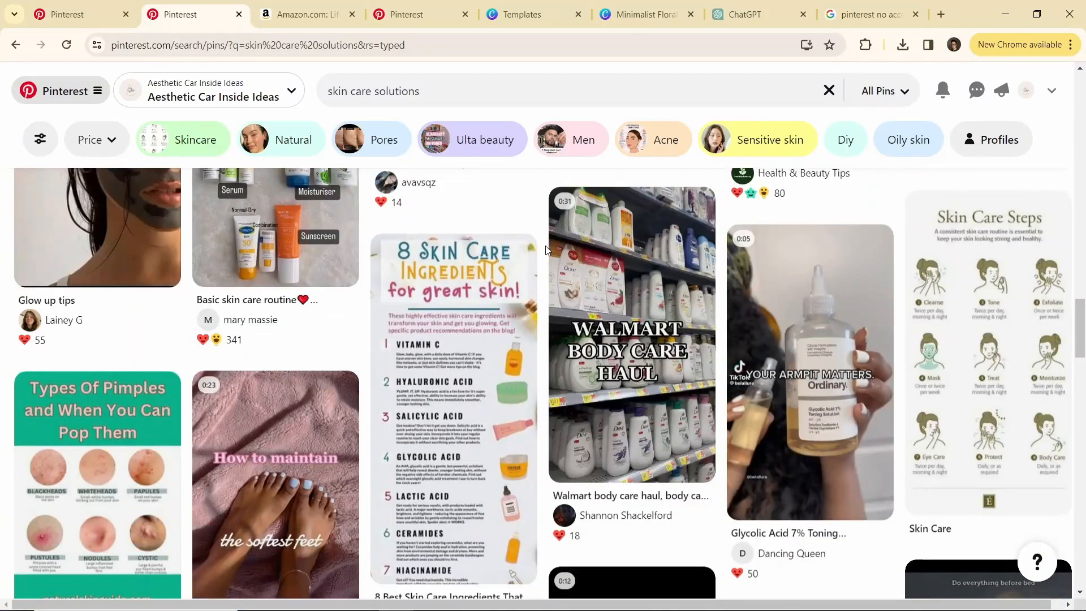
pyautogui.scroll(-1, 552, 202)
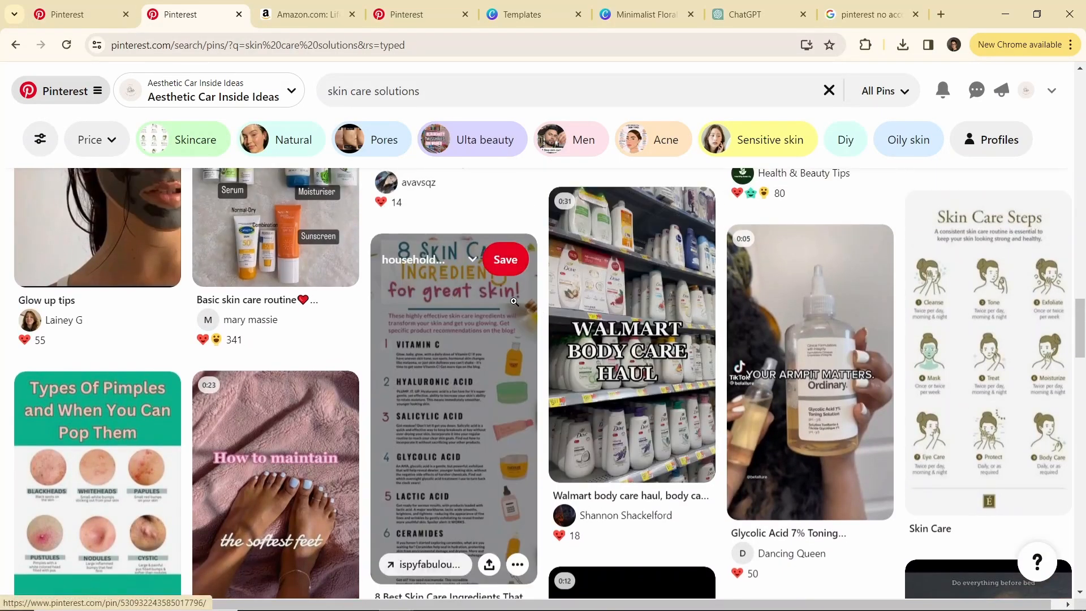
pyautogui.scroll(-10, 473, 390)
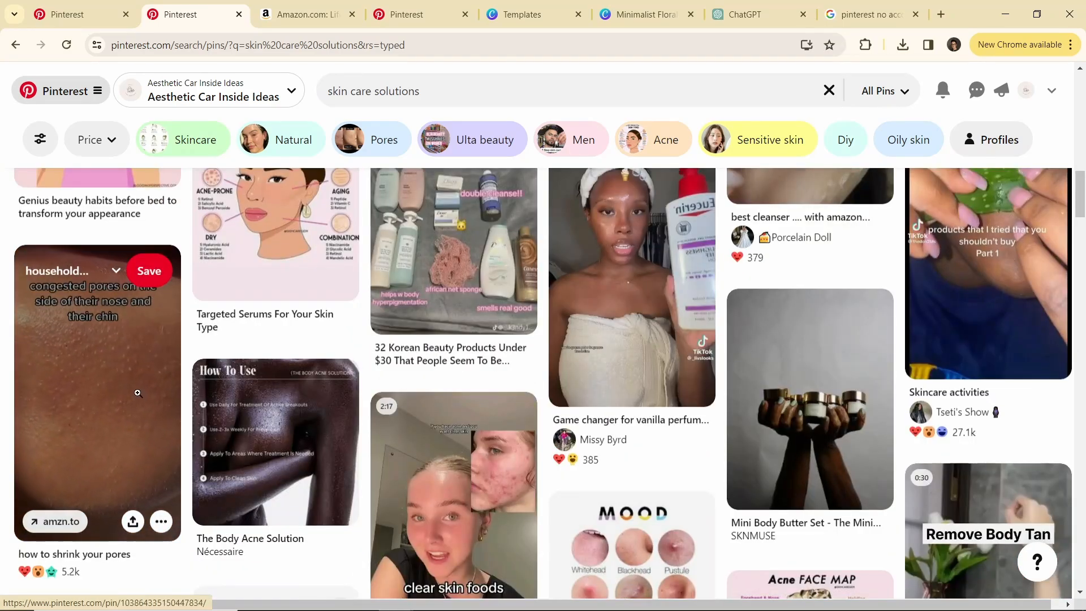
pyautogui.scroll(8, 517, 352)
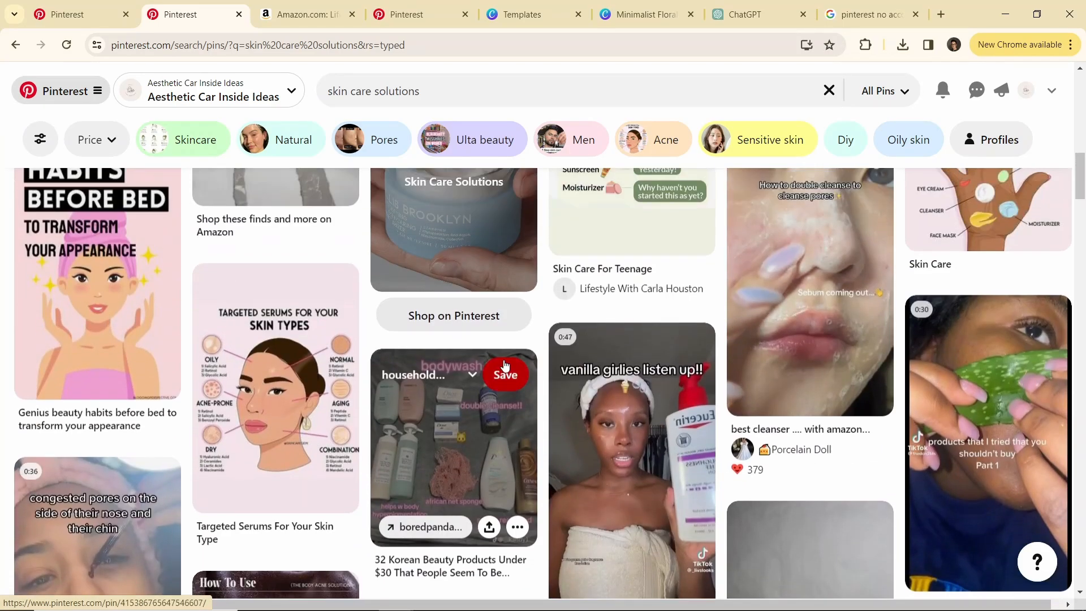
pyautogui.scroll(8, 517, 353)
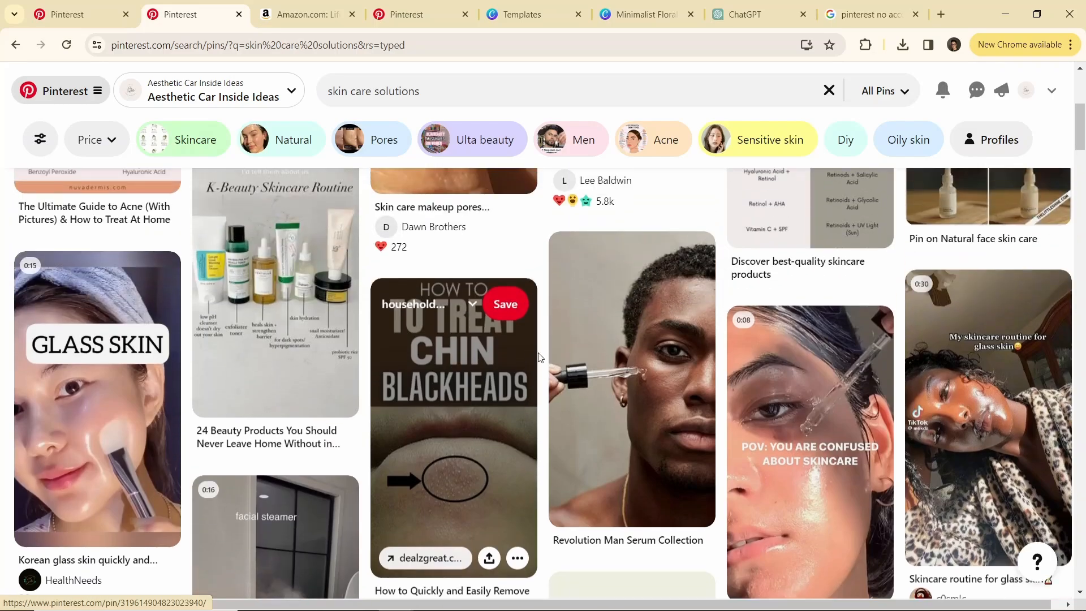
pyautogui.scroll(4, 540, 354)
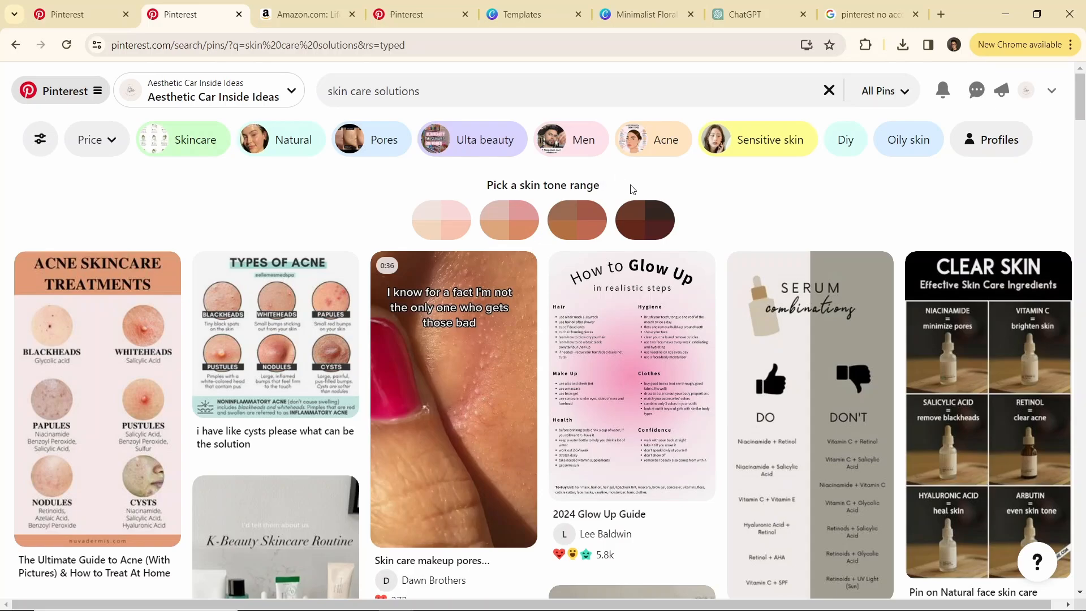
pyautogui.scroll(-4, 566, 282)
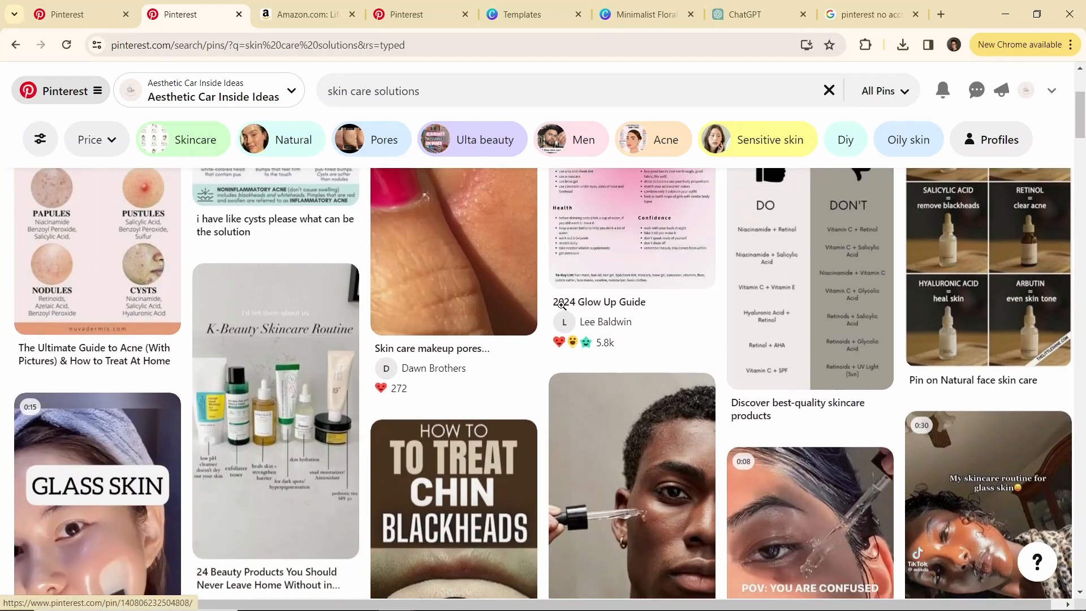
pyautogui.scroll(-3, 561, 305)
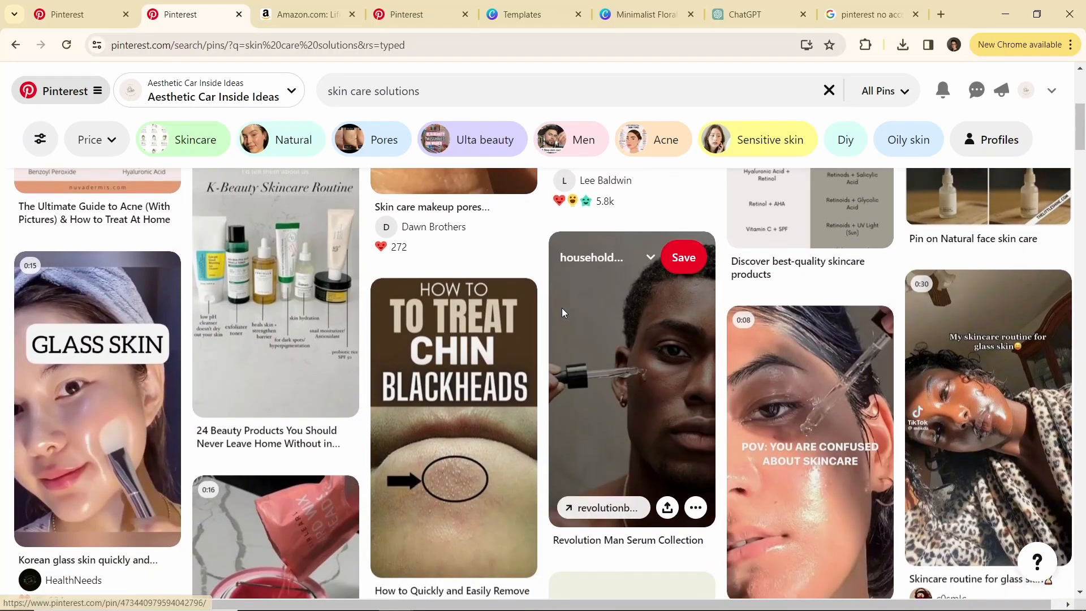
pyautogui.scroll(-2, 561, 306)
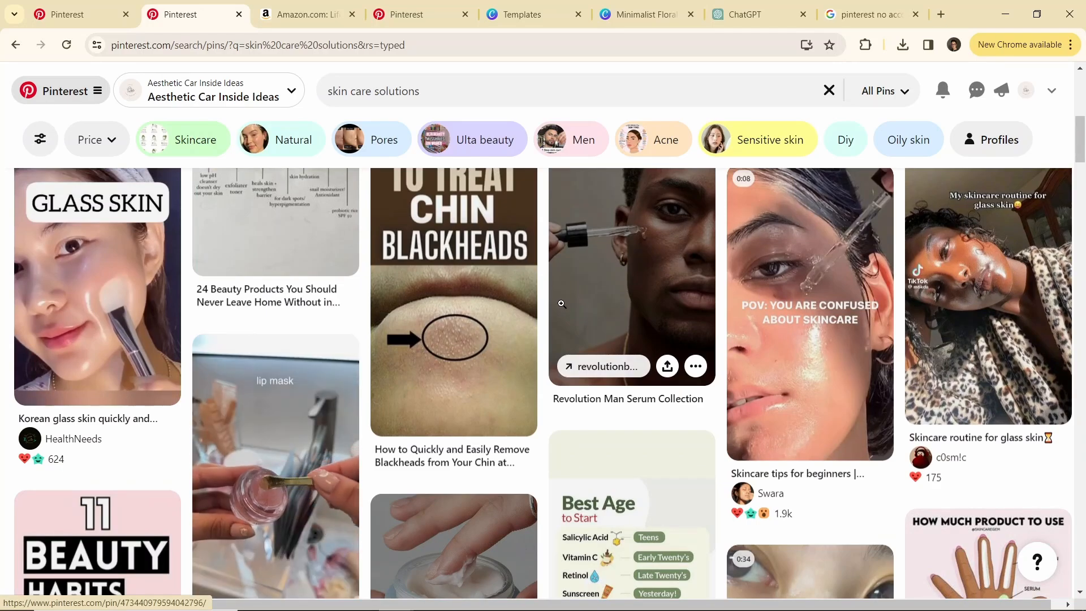
# Switch to Canva's Pinterest template results and open the White Elegant Business Tips Pinterest Pin template for customizing.
pyautogui.click(524, 23)
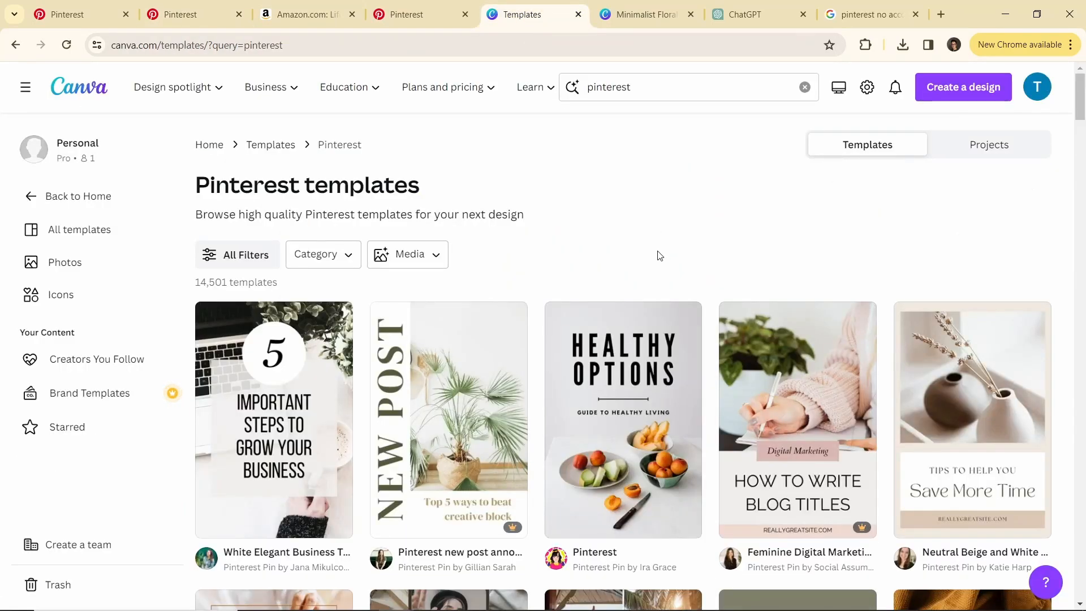
pyautogui.scroll(-6, 656, 339)
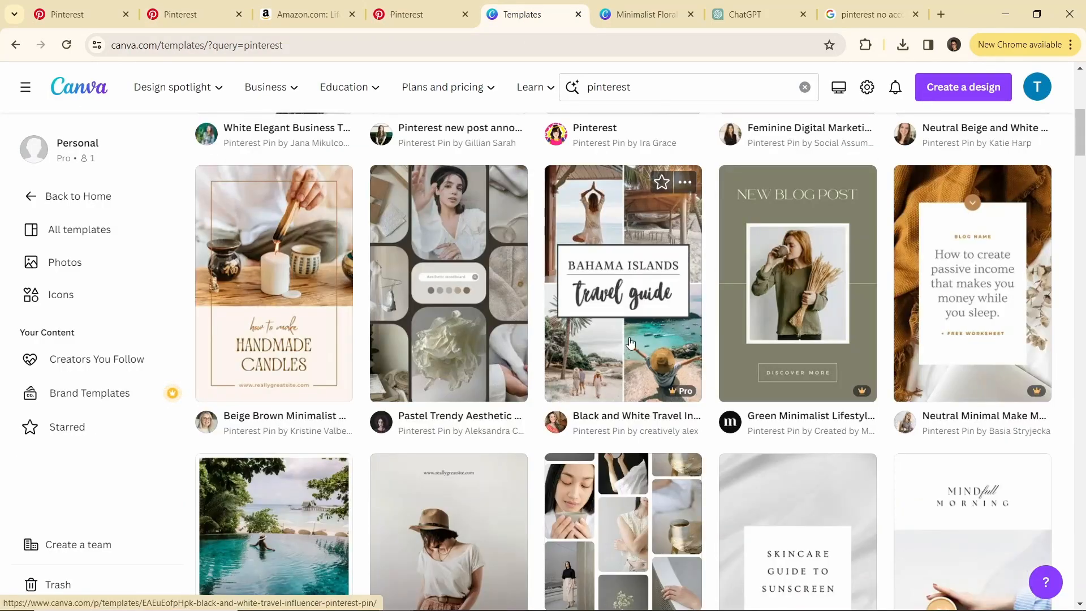
pyautogui.scroll(2, 648, 445)
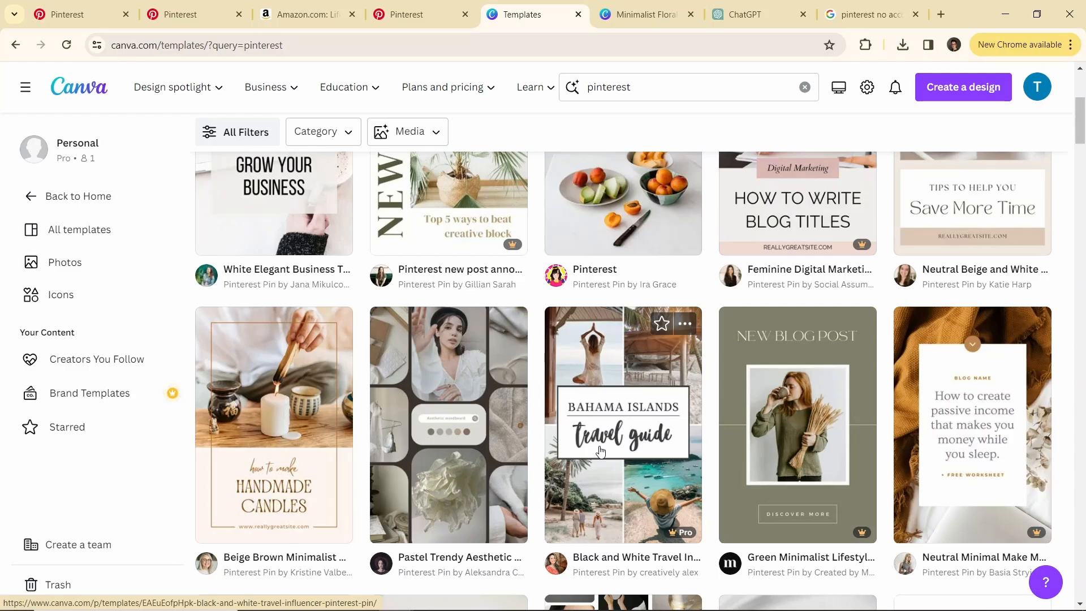
pyautogui.scroll(4, 602, 450)
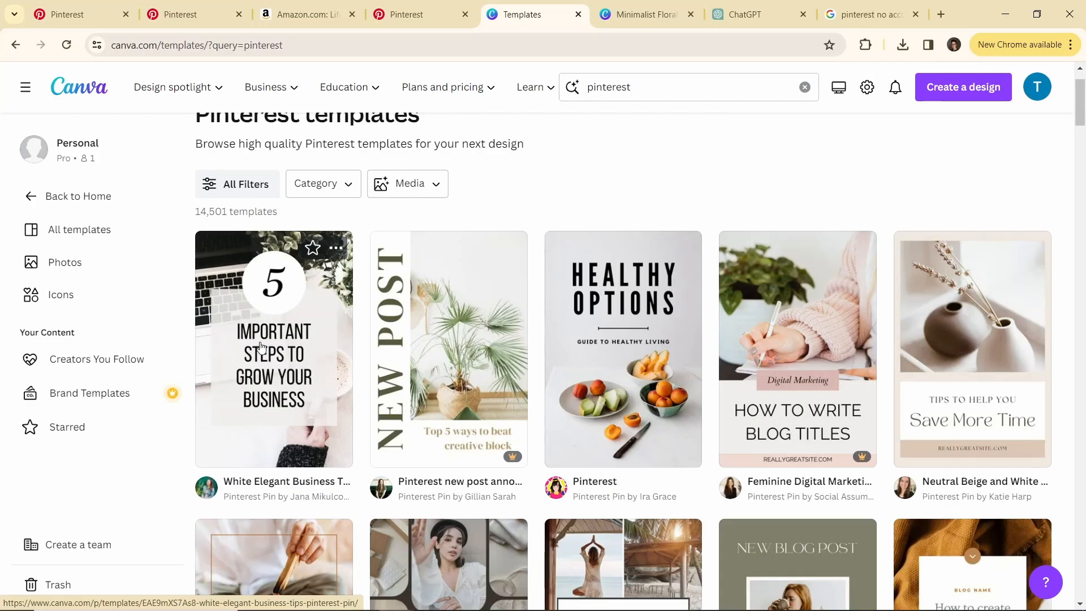
pyautogui.click(298, 374)
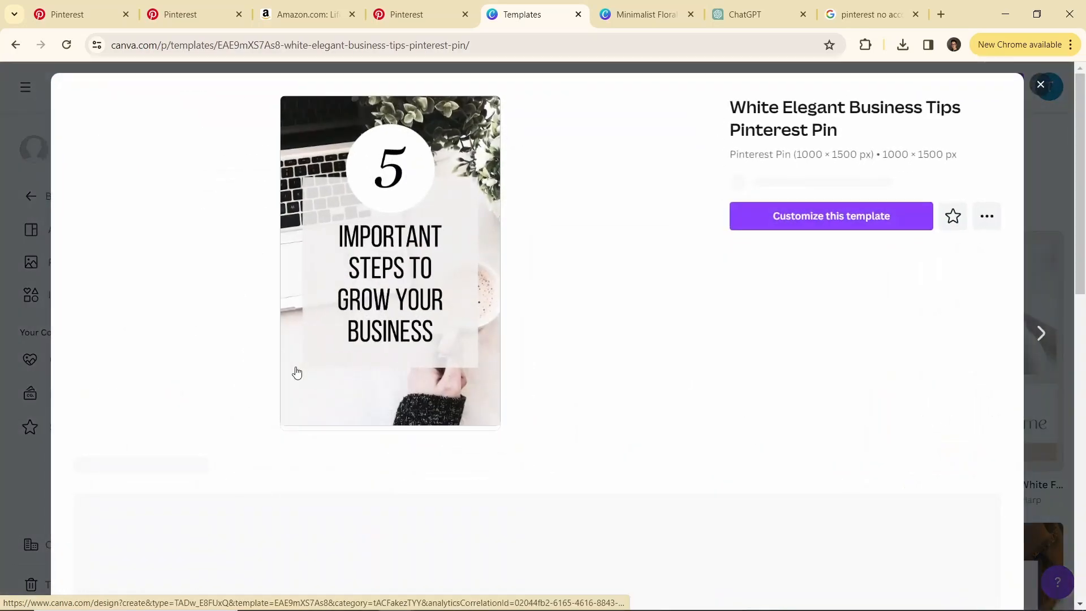
pyautogui.click(843, 240)
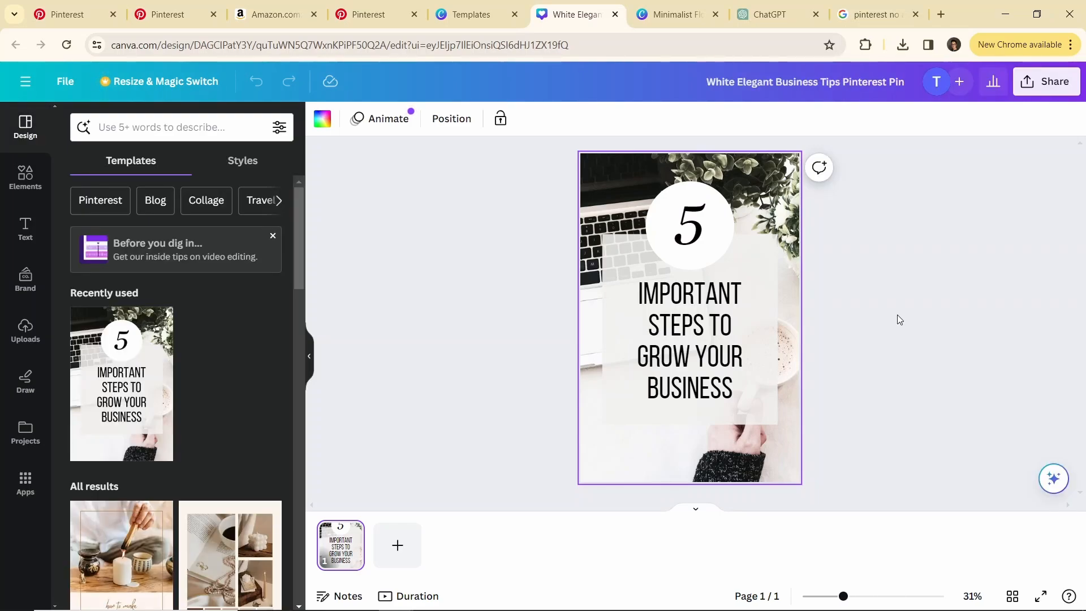
pyautogui.click(812, 279)
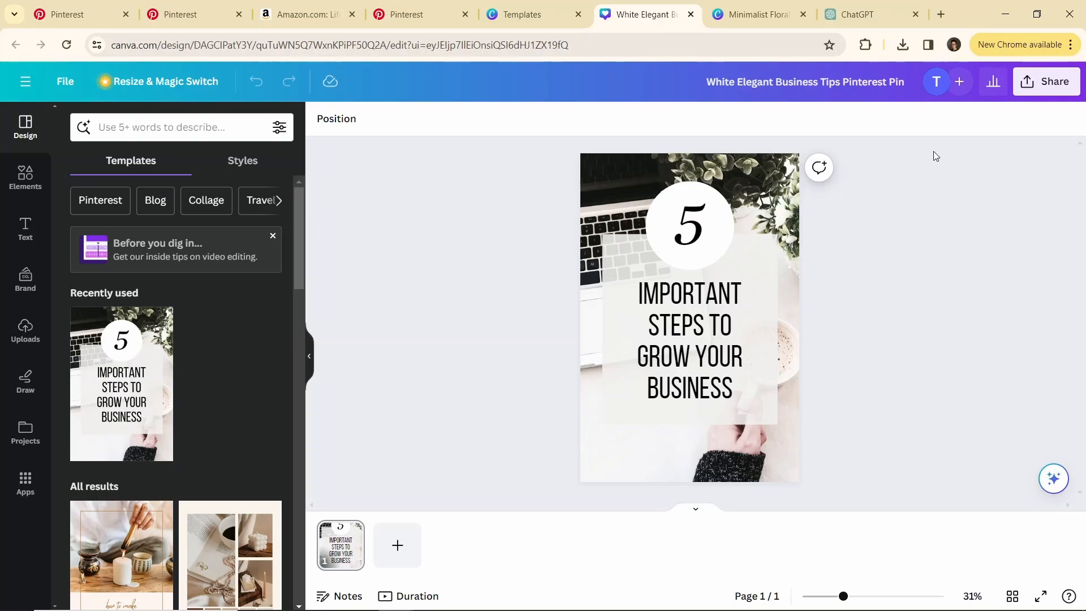
# Search Google for "unsplash" in a new tab and open the Unsplash website.
pyautogui.click(940, 14)
pyautogui.write('unsplash')
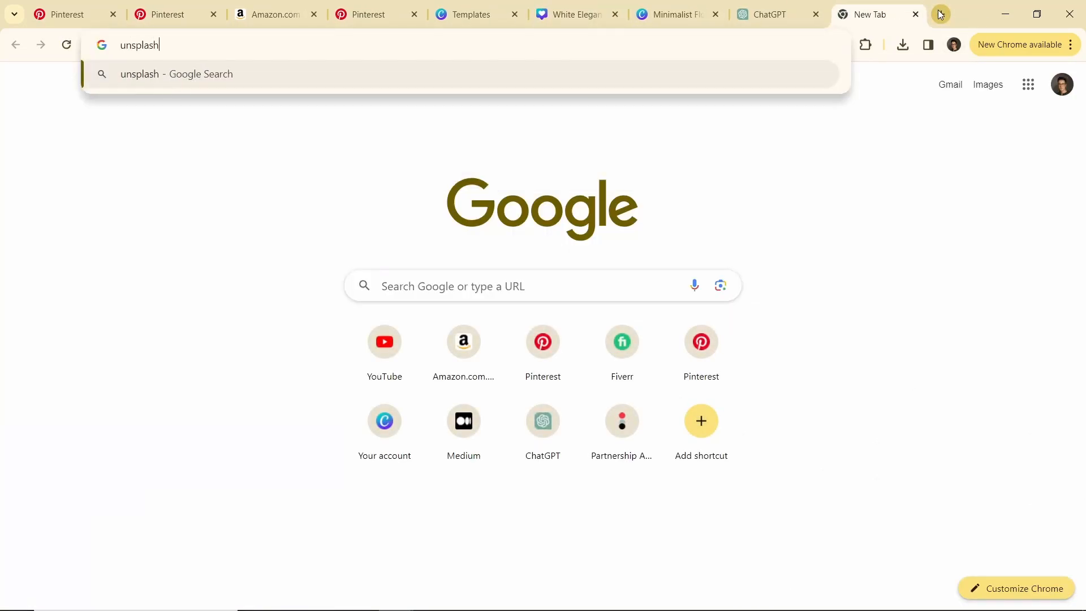
pyautogui.press('Return')
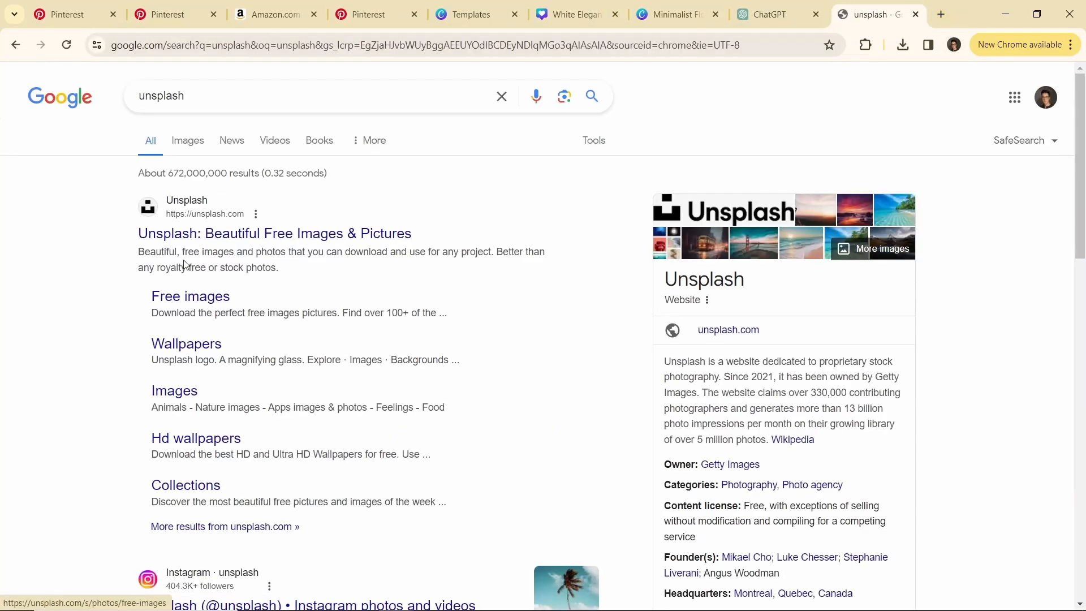
pyautogui.click(183, 237)
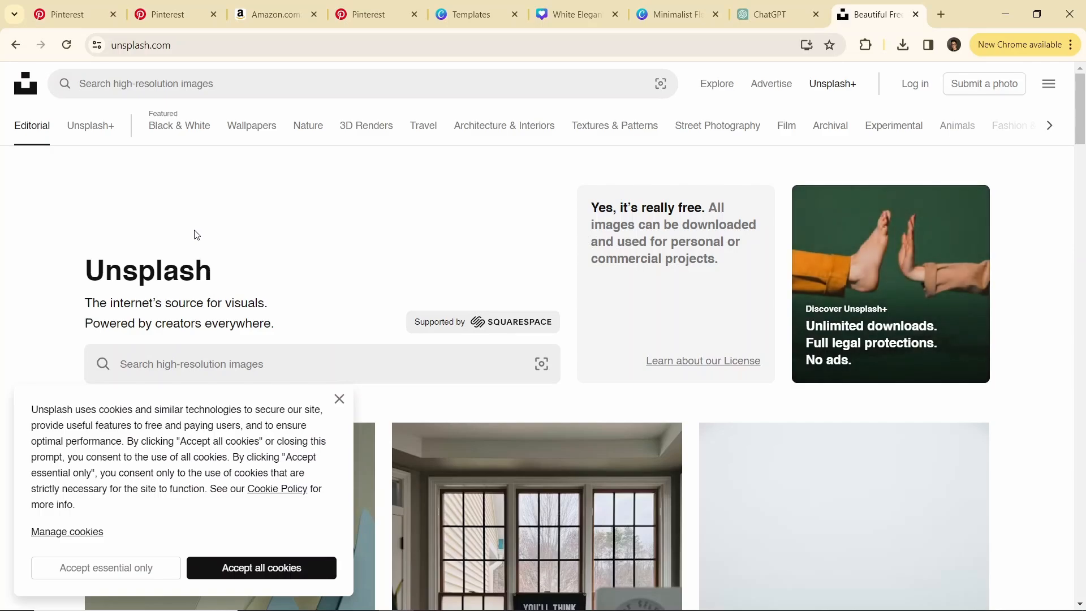
# Search Unsplash for "skin care" images.
pyautogui.click(208, 84)
pyautogui.write('s')
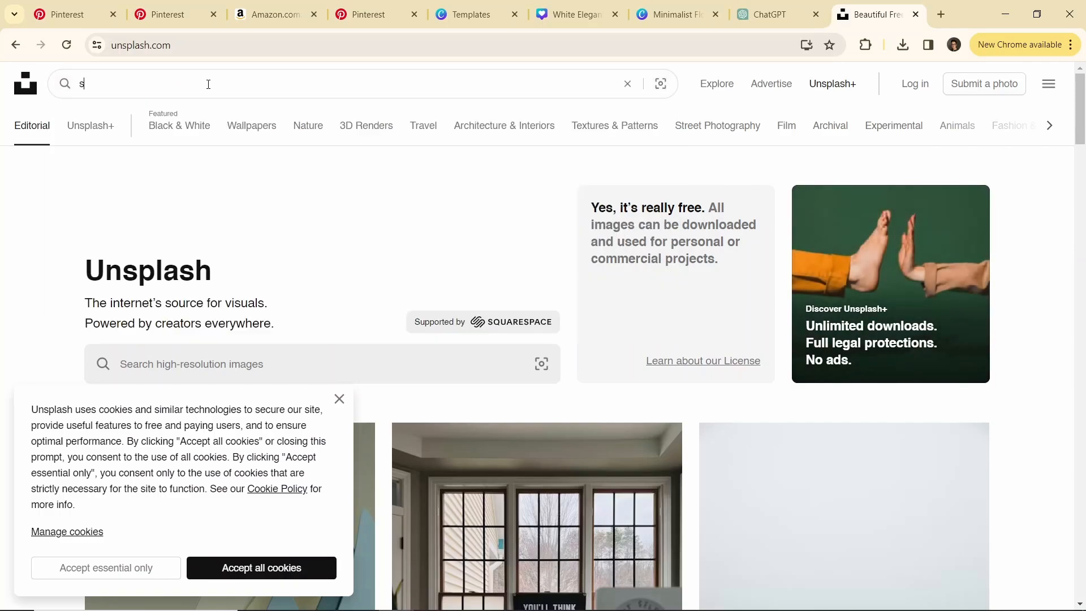
pyautogui.write('kin care')
pyautogui.press('Return')
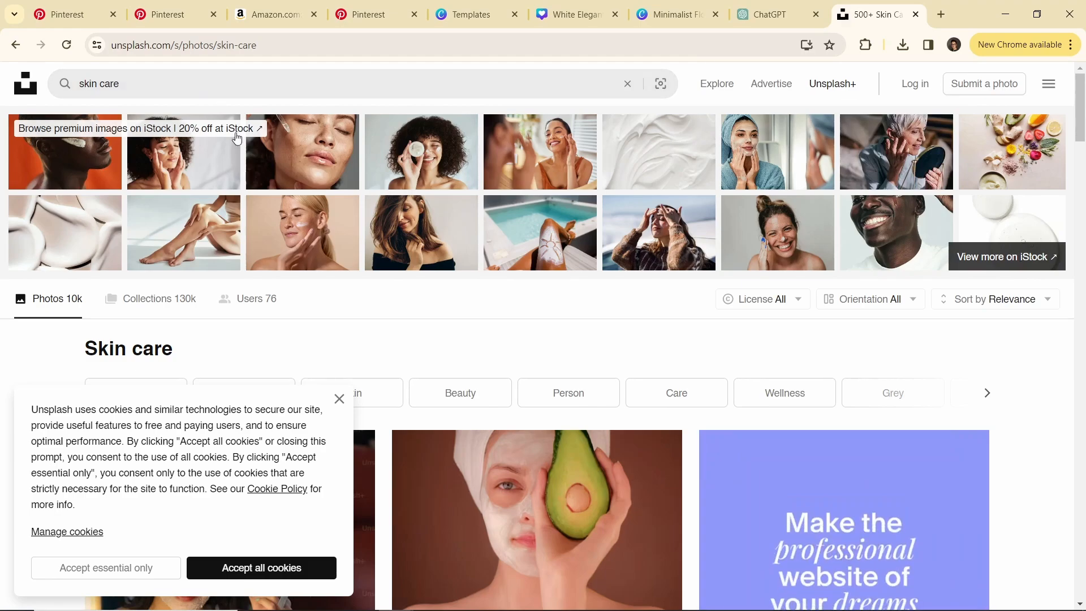
# Open the warm-toned close-up photo of a face with closed eyes from the skin care results and download it for free.
pyautogui.scroll(-10, 1042, 365)
pyautogui.scroll(-1, 1042, 362)
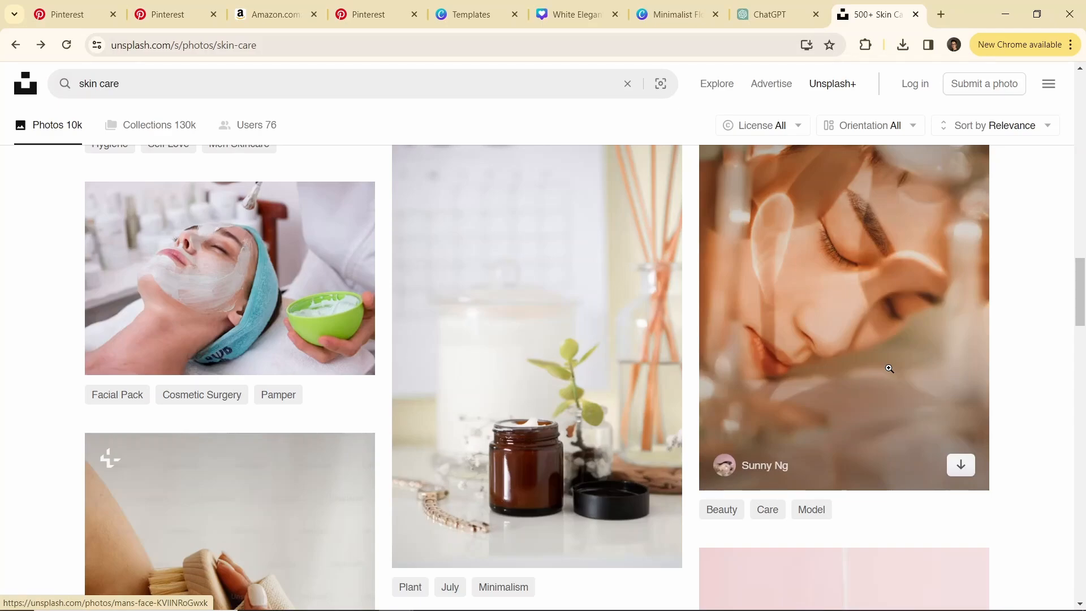
pyautogui.click(889, 368)
pyautogui.click(919, 94)
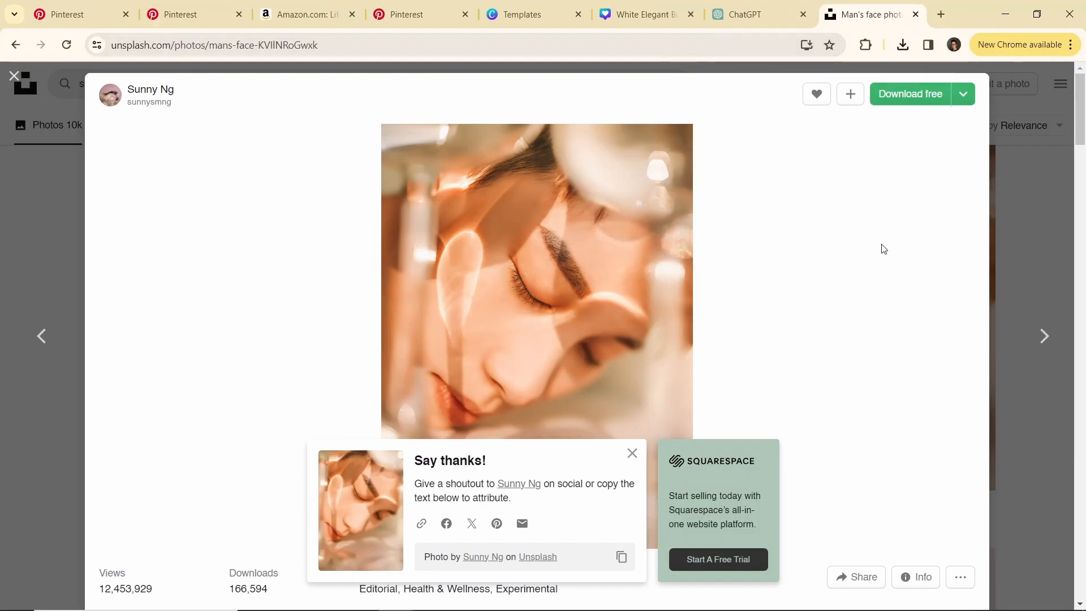
# Switch to the Canva Pin design, upload the downloaded face photo and set it as the template's background image.
pyautogui.click(644, 14)
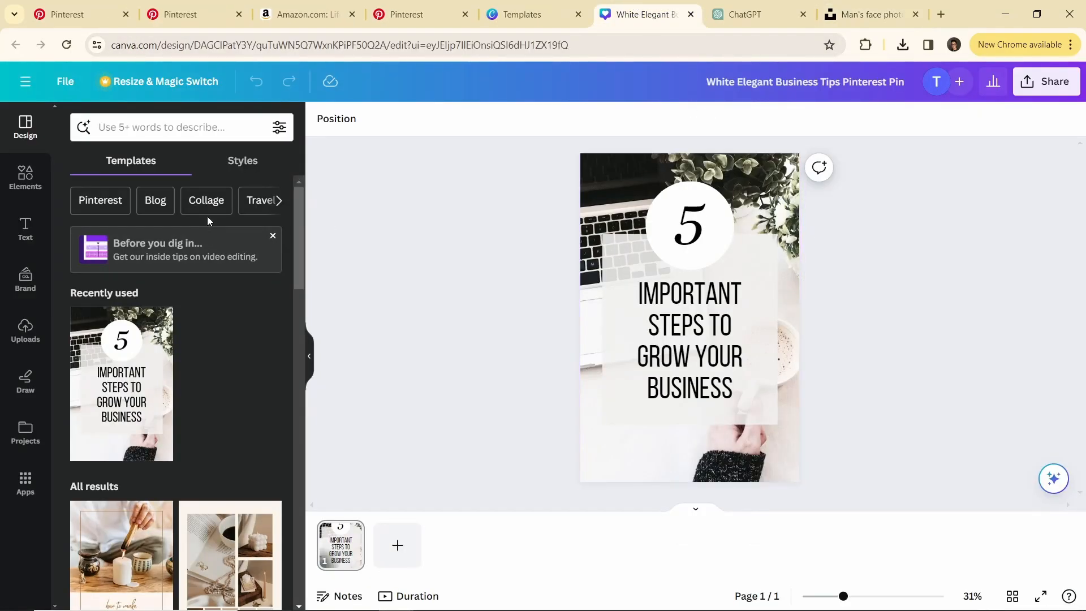
pyautogui.click(30, 337)
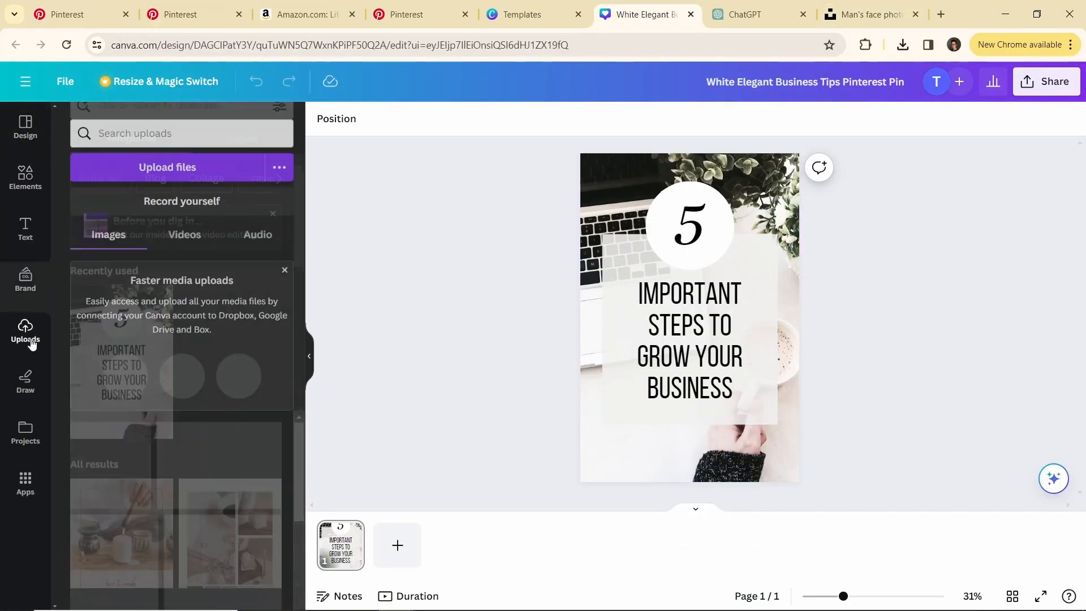
pyautogui.click(141, 161)
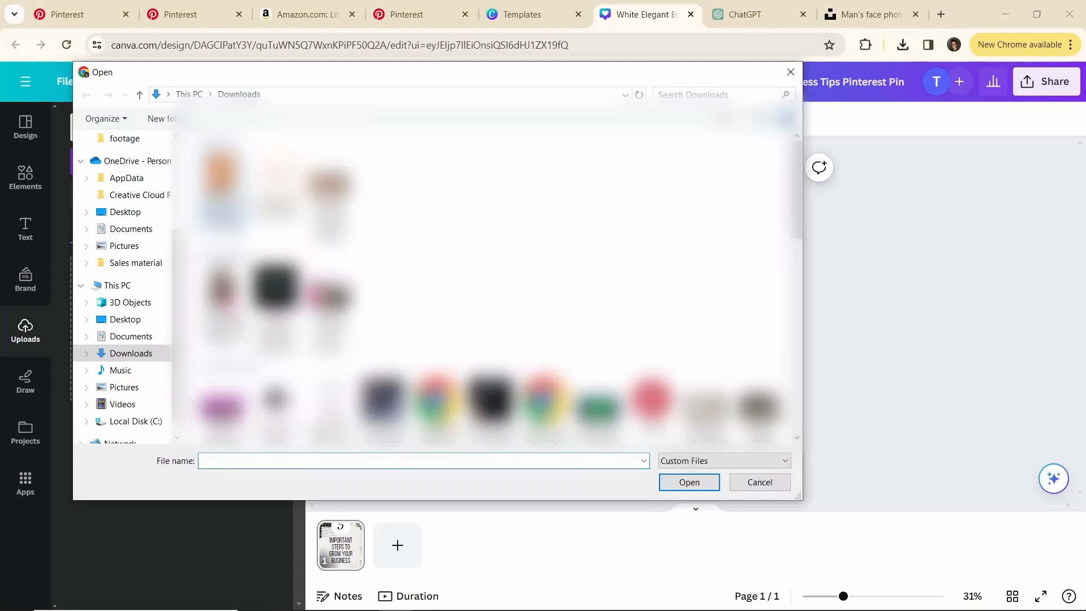
pyautogui.doubleClick(221, 178)
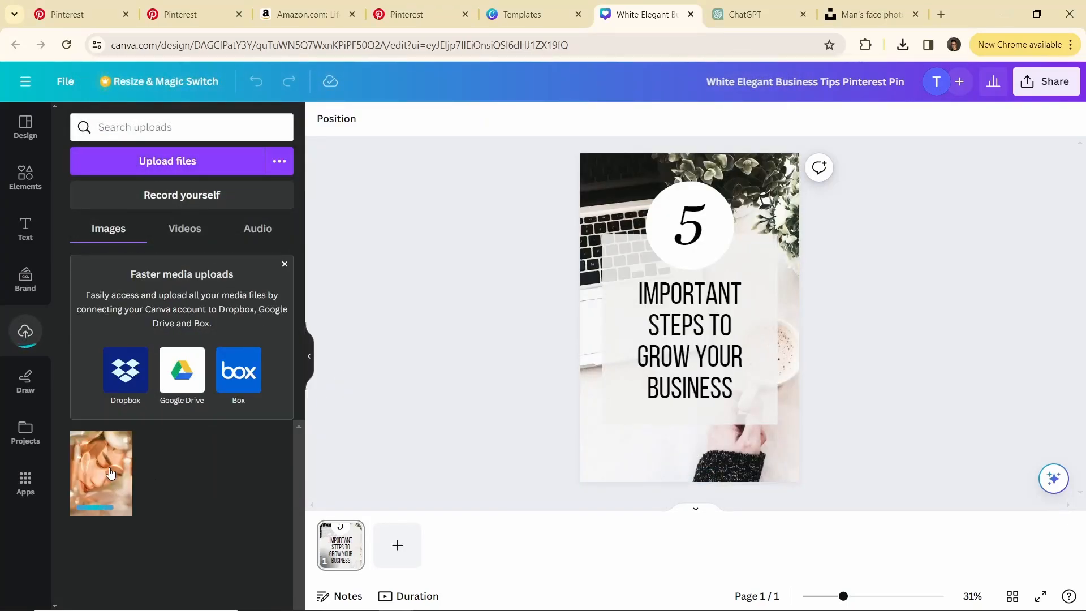
pyautogui.moveTo(107, 475); pyautogui.dragTo(602, 175)
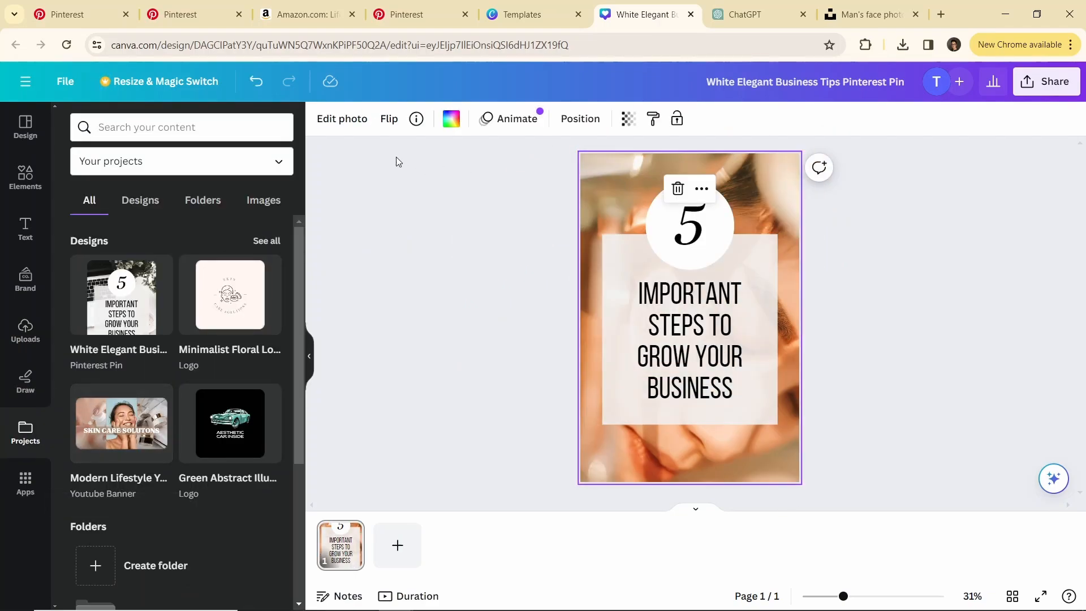
pyautogui.doubleClick(613, 173)
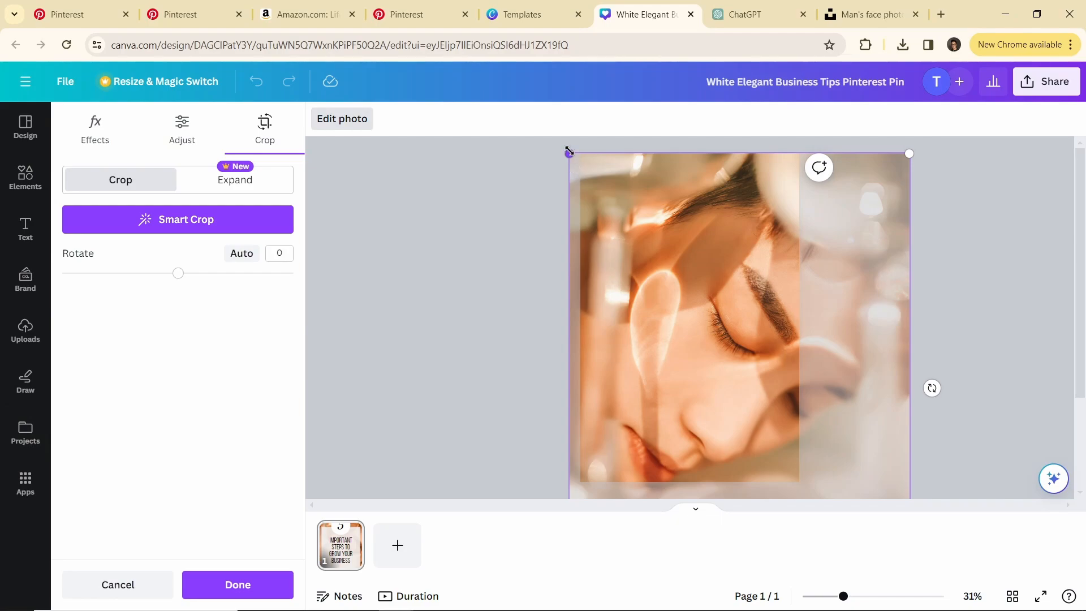
pyautogui.moveTo(686, 255); pyautogui.dragTo(736, 330)
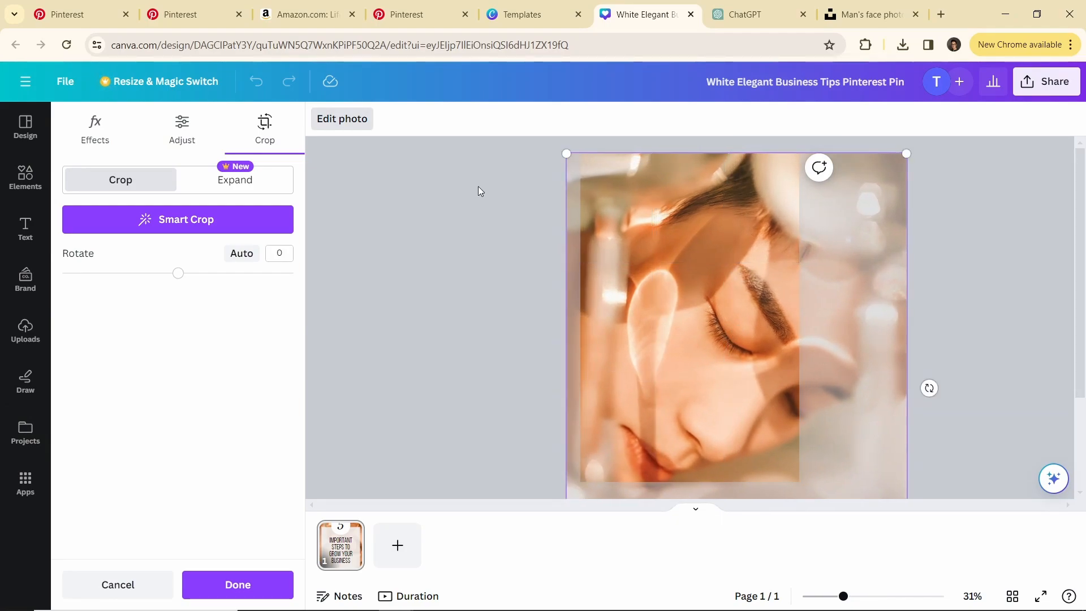
pyautogui.click(118, 584)
# Delete the number 5 and the white circle behind it from the Pin.
pyautogui.click(717, 334)
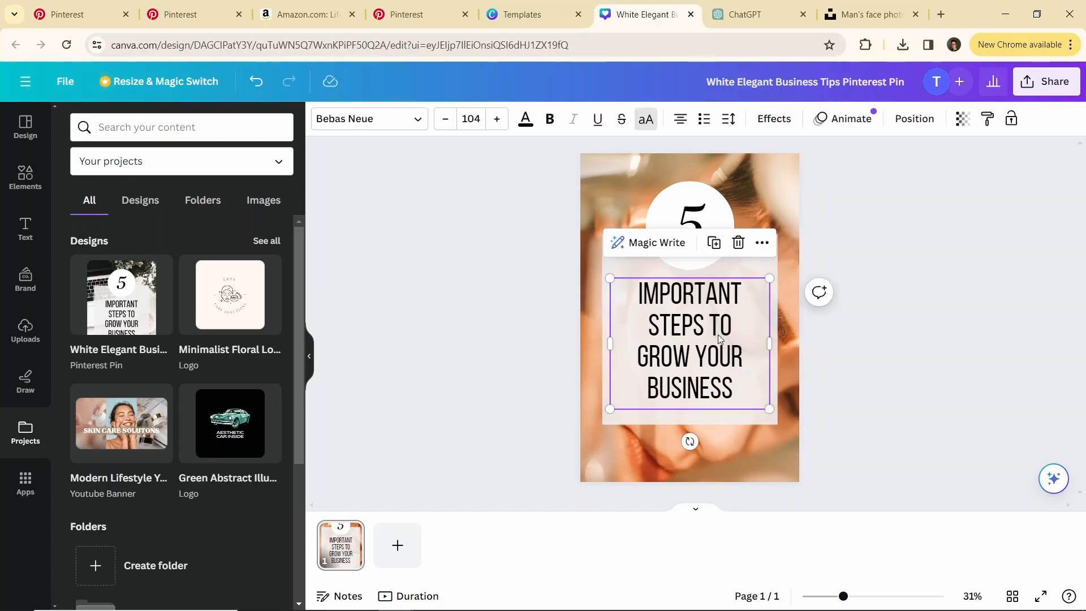
pyautogui.click(686, 217)
pyautogui.press('Delete')
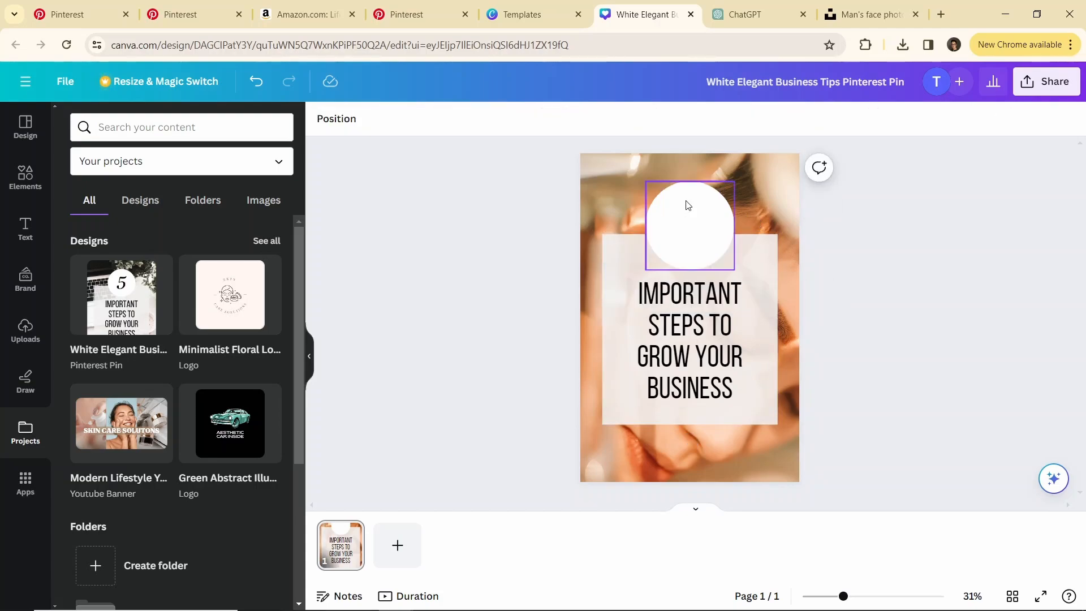
pyautogui.click(692, 202)
pyautogui.press('Delete')
# Move the translucent panel and the headline text up to the upper part of the Pin.
pyautogui.click(708, 264)
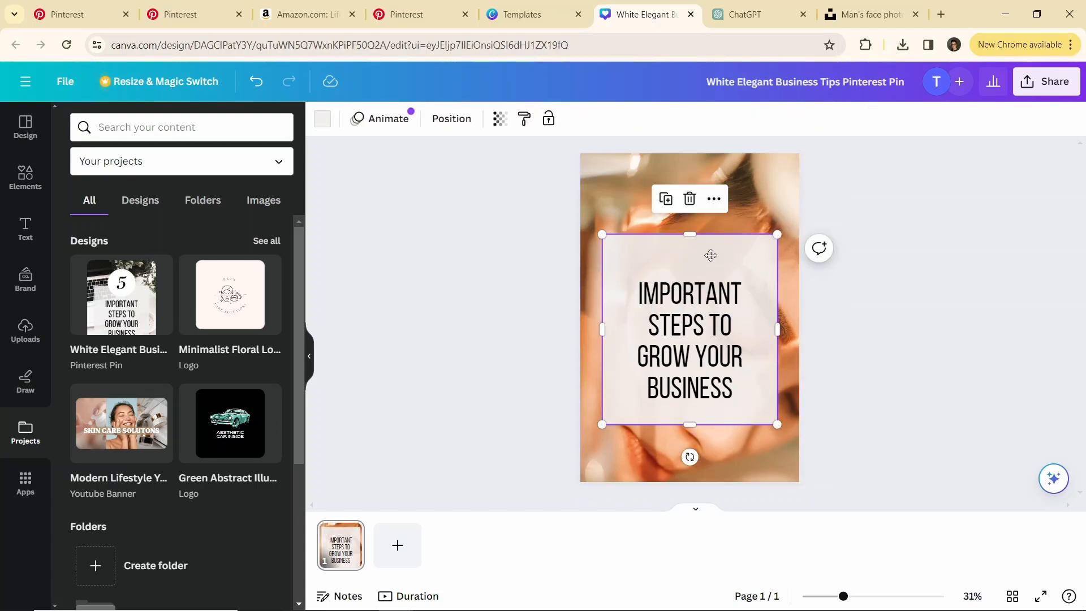
pyautogui.moveTo(710, 267); pyautogui.dragTo(710, 207)
pyautogui.moveTo(718, 305); pyautogui.dragTo(696, 332)
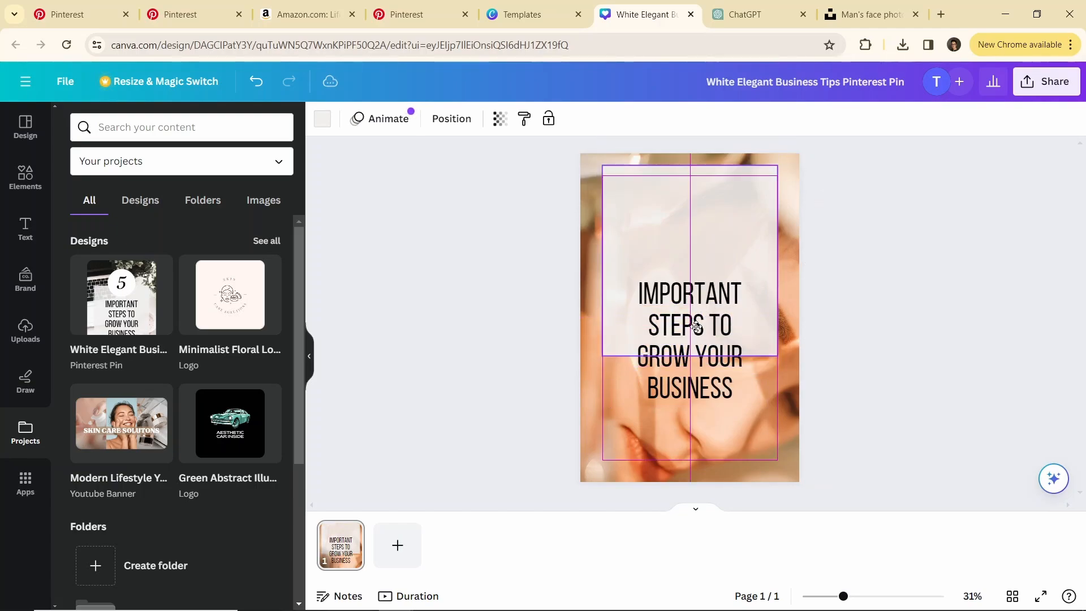
pyautogui.click(697, 334)
pyautogui.moveTo(699, 382); pyautogui.dragTo(699, 280)
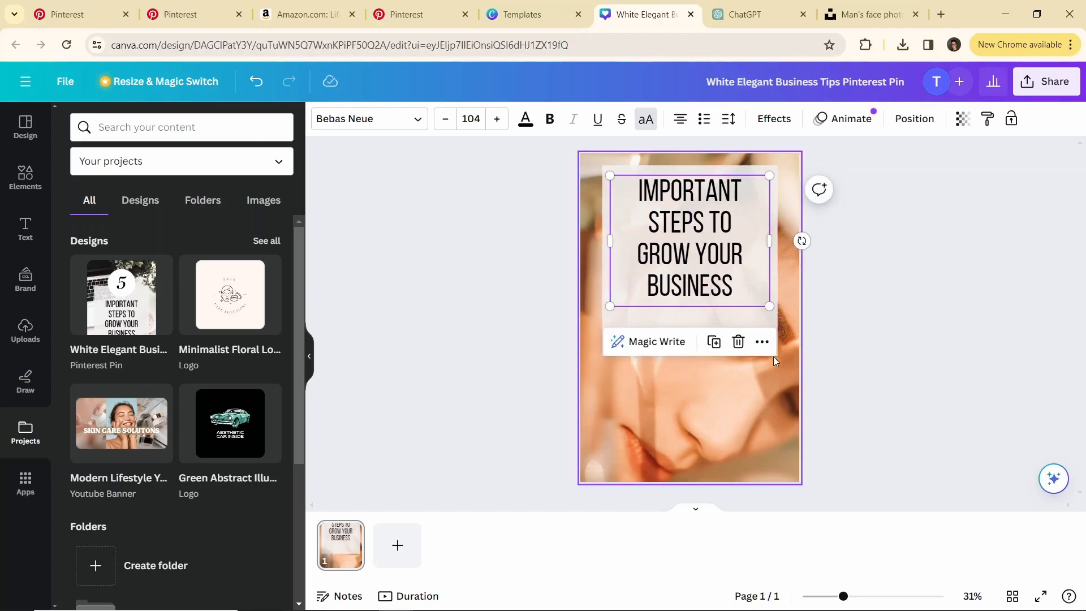
# Shrink the translucent panel so it fits more closely around the headline, keeping it centred near the Pin's upper edge.
pyautogui.click(751, 320)
pyautogui.moveTo(776, 352); pyautogui.dragTo(749, 309)
pyautogui.click(904, 229)
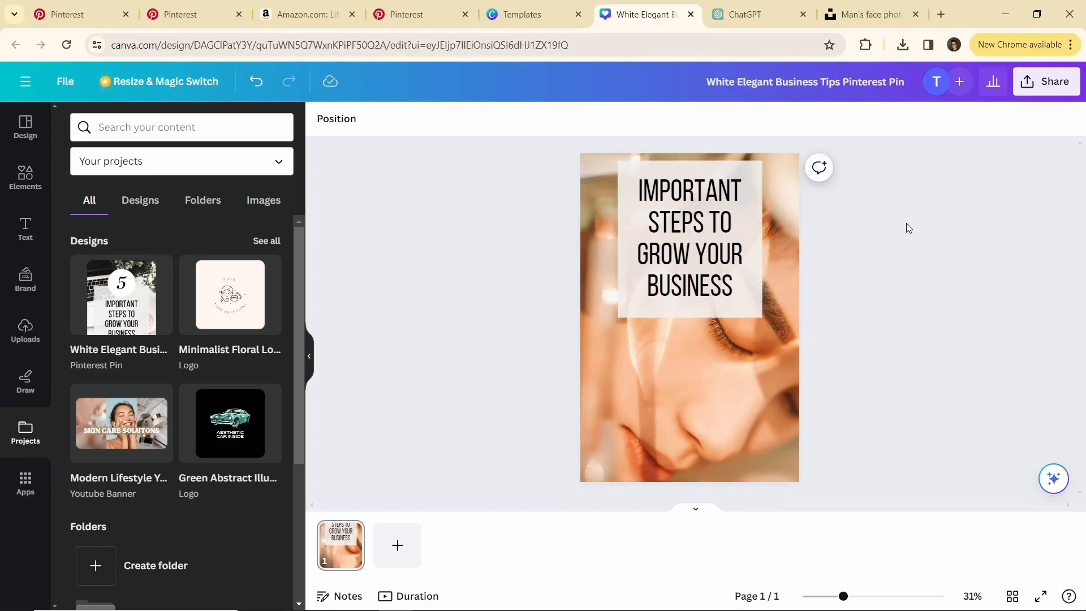
# Review the skin care Pins on Pinterest and the red light therapy belt's Amazon description for headline ideas.
pyautogui.click(187, 14)
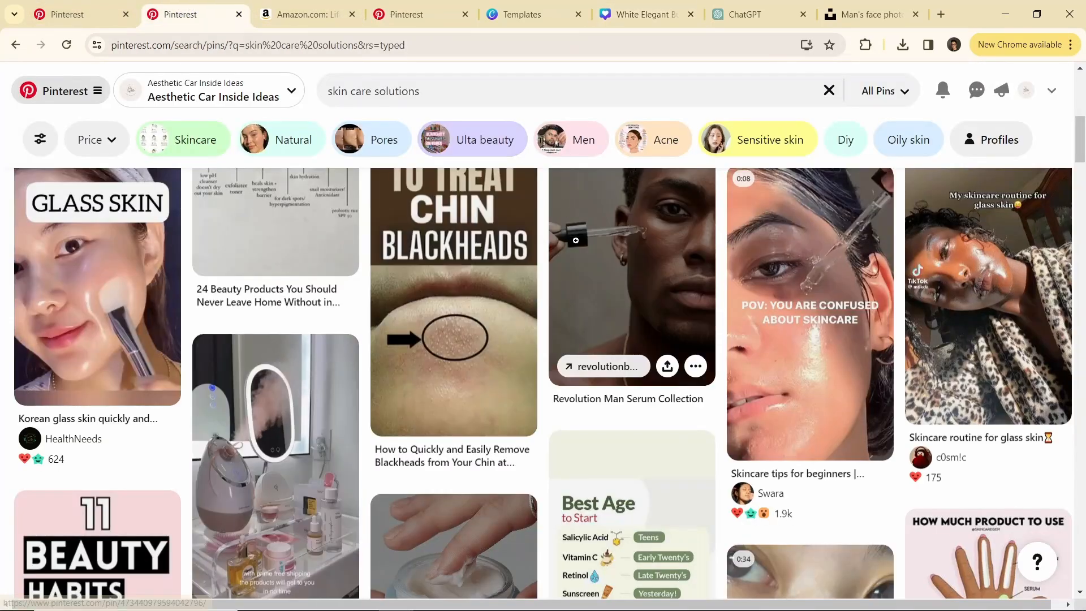
pyautogui.scroll(3, 521, 409)
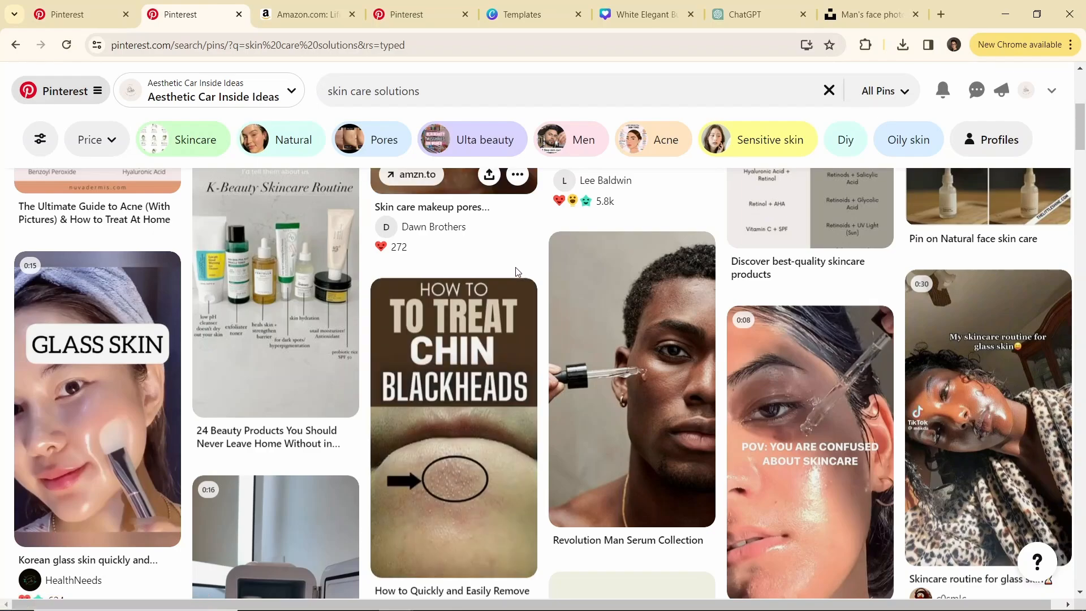
pyautogui.moveTo(476, 317)
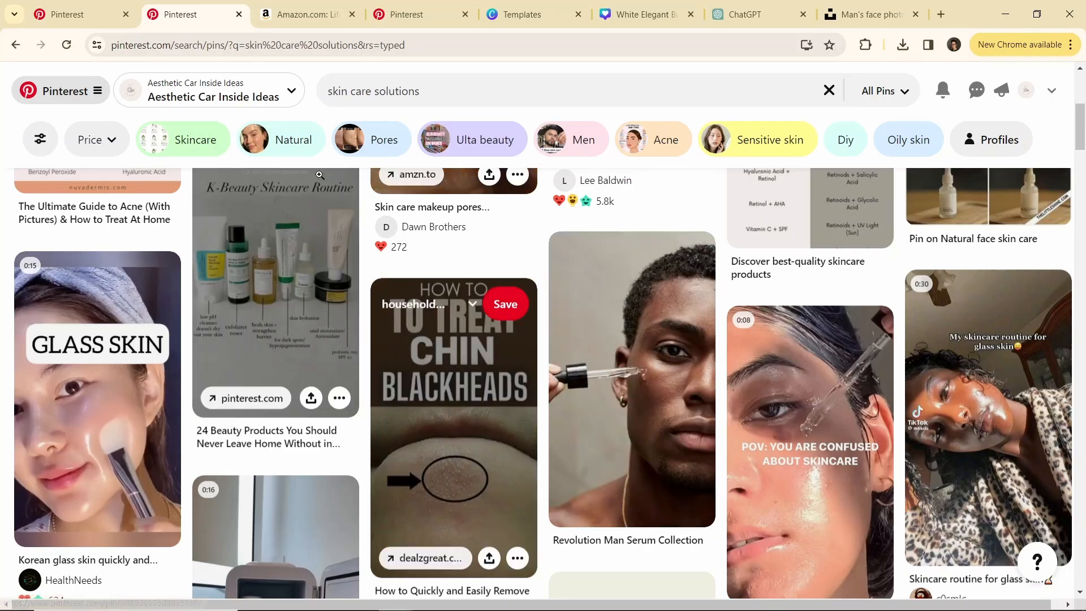
pyautogui.click(314, 5)
pyautogui.scroll(-15, 559, 215)
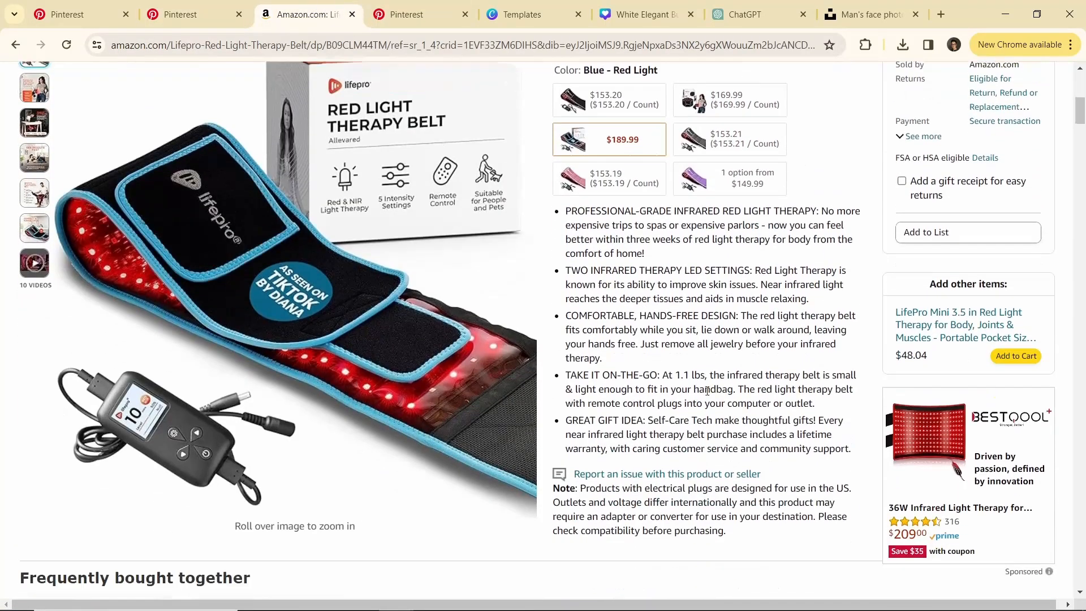
pyautogui.scroll(-3, 698, 390)
pyautogui.scroll(4, 664, 376)
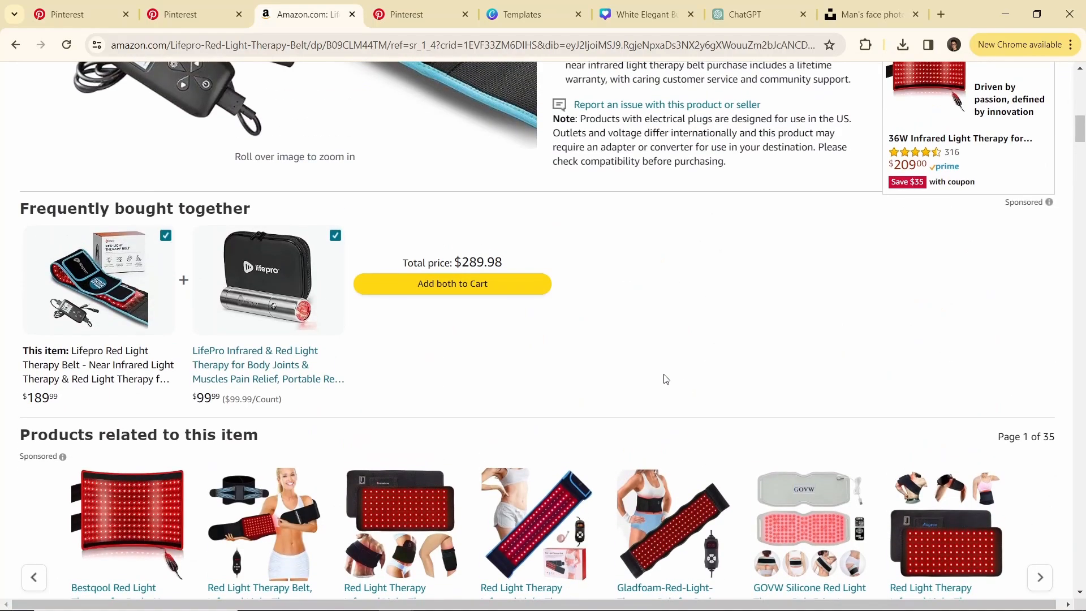
pyautogui.click(206, 6)
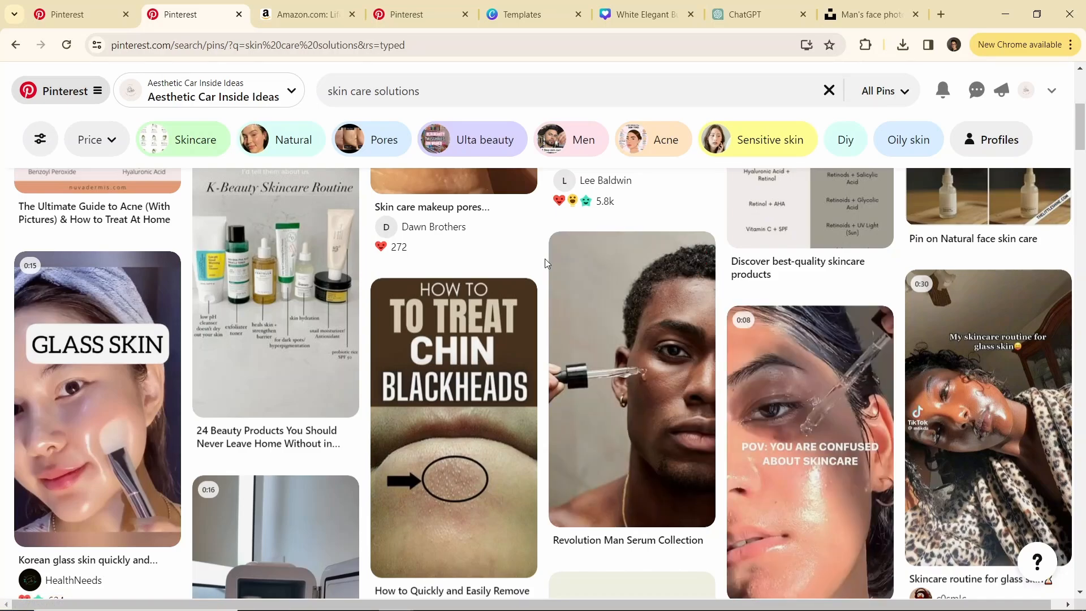
# Return to the Canva Pin and replace the headline with "HOW TO TREAT ACNE IN 30 DAYS".
pyautogui.click(659, 11)
pyautogui.click(723, 263)
pyautogui.click(722, 262)
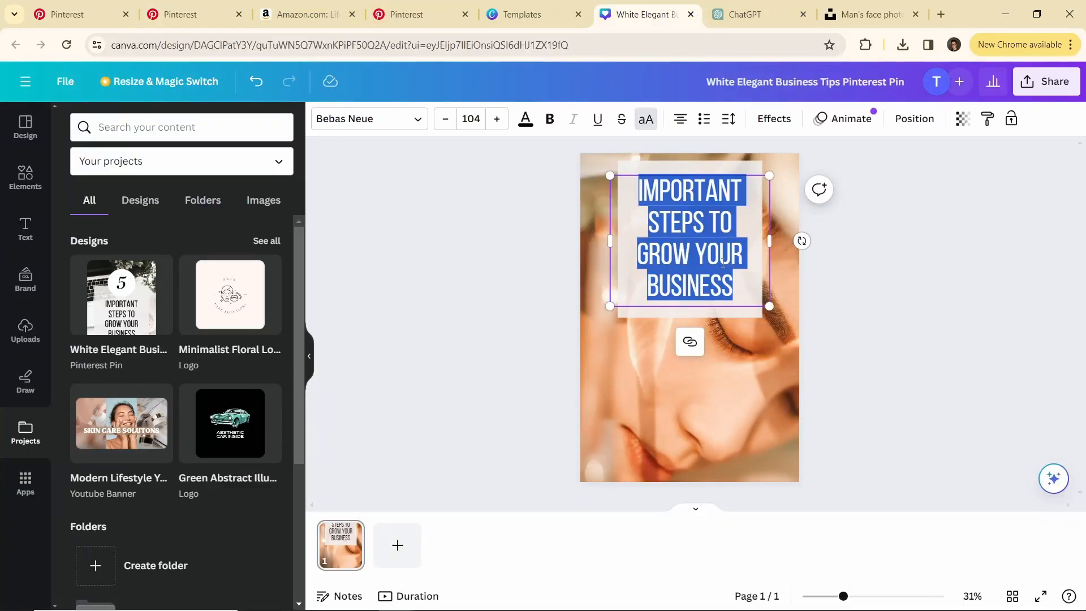
pyautogui.click(722, 264)
pyautogui.moveTo(731, 283); pyautogui.dragTo(639, 188)
pyautogui.write('HOW')
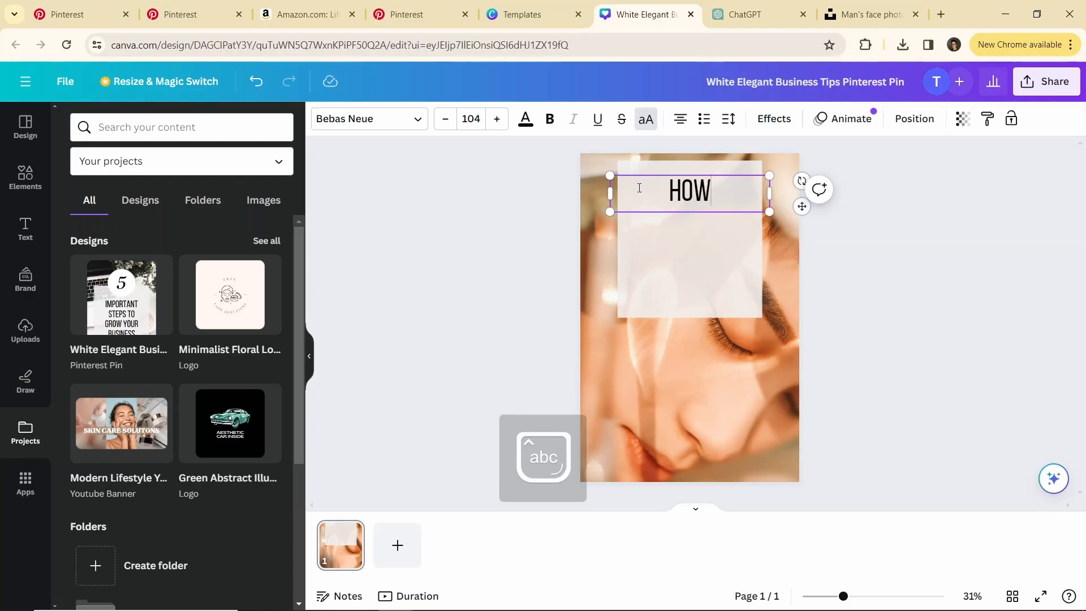
pyautogui.write(' TO TEREAT ACNE ')
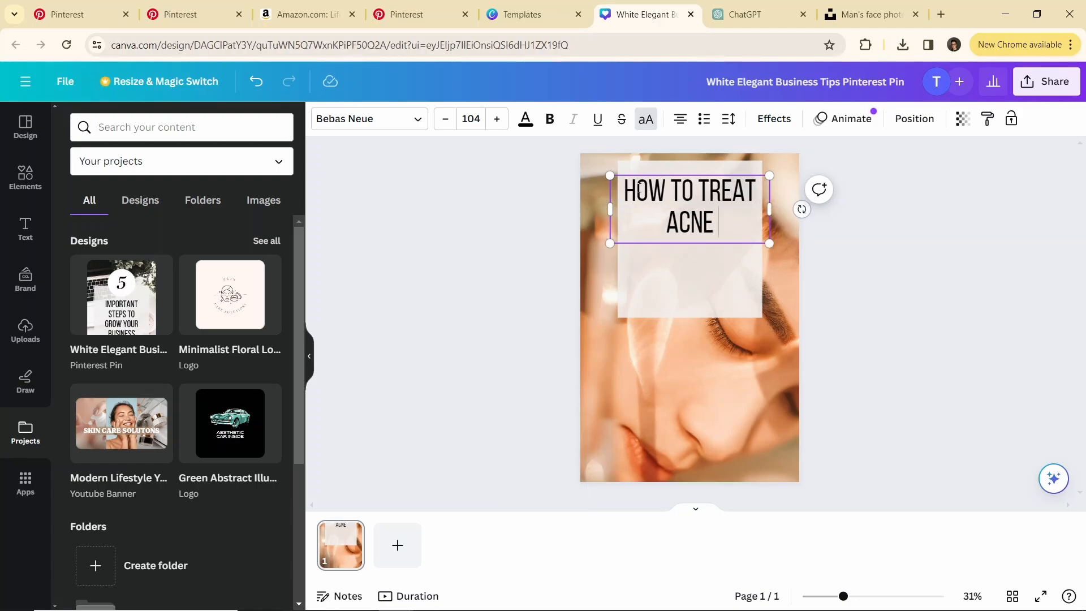
pyautogui.write('IN')
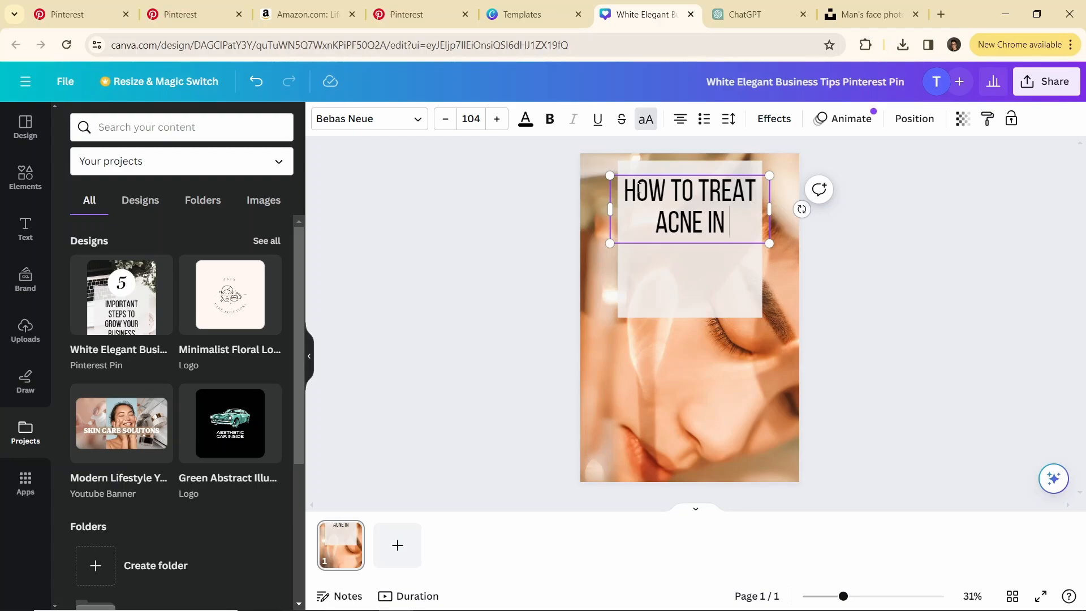
pyautogui.write(' 30 DAYS')
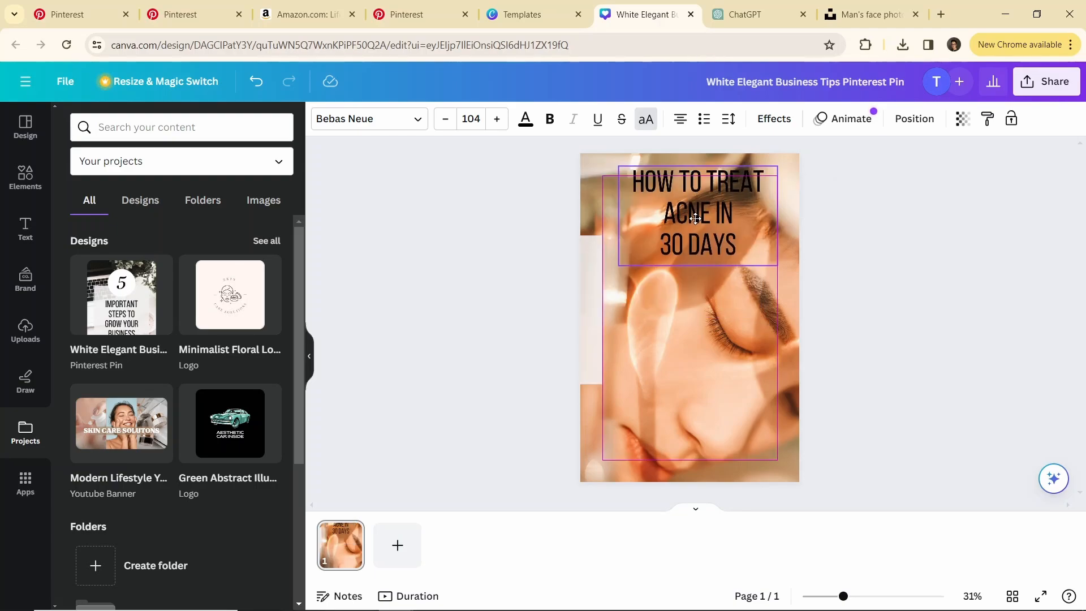
# Reposition the headline near the Pin's upper edge, then place and resize the translucent panel to fit behind its three lines.
pyautogui.moveTo(691, 219); pyautogui.dragTo(692, 228)
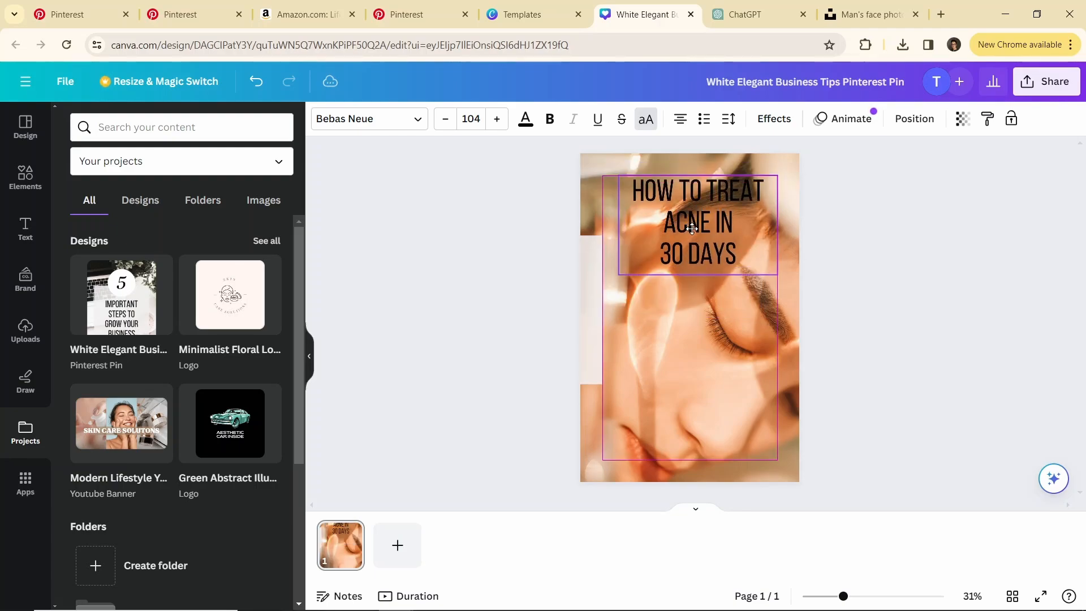
pyautogui.click(533, 249)
pyautogui.moveTo(545, 271); pyautogui.dragTo(717, 189)
pyautogui.moveTo(776, 306); pyautogui.dragTo(792, 283)
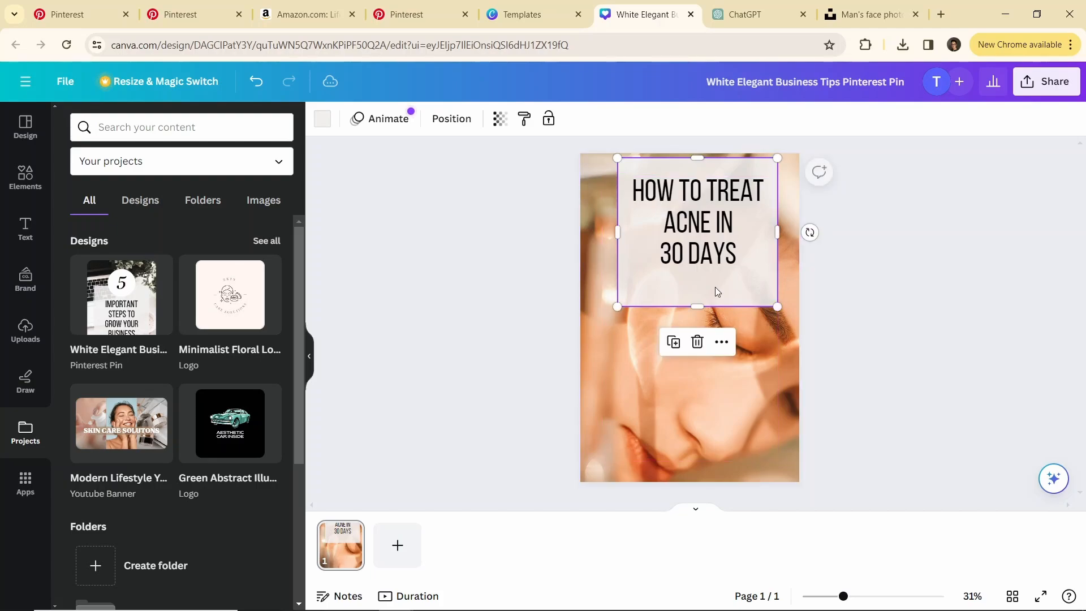
pyautogui.moveTo(695, 307); pyautogui.dragTo(706, 285)
# Change the font of the entire headline to Impact.
pyautogui.click(711, 229)
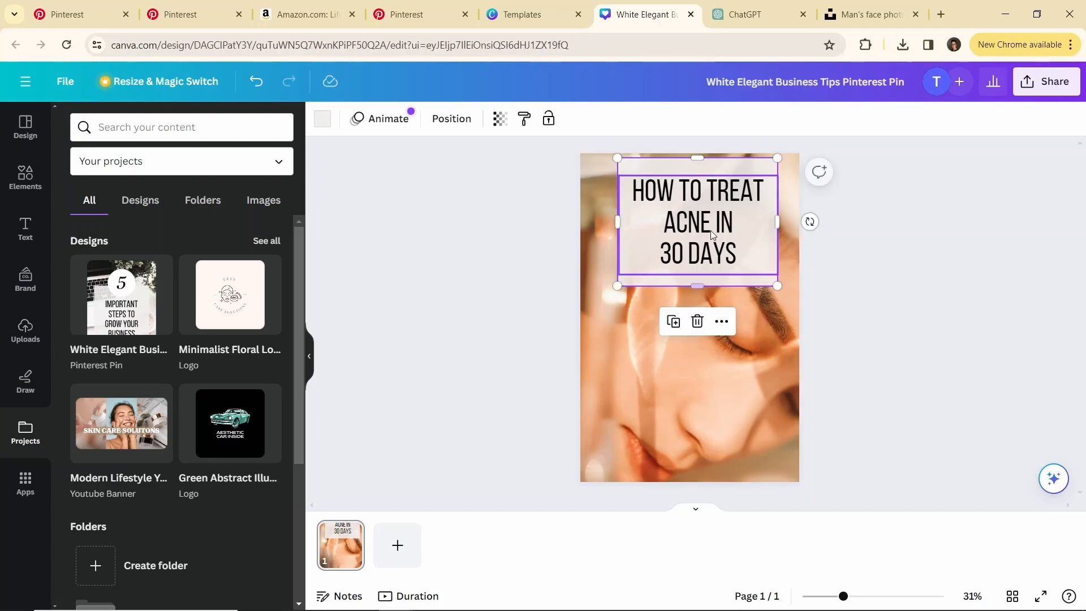
pyautogui.hotkey('ctrl', 'a')
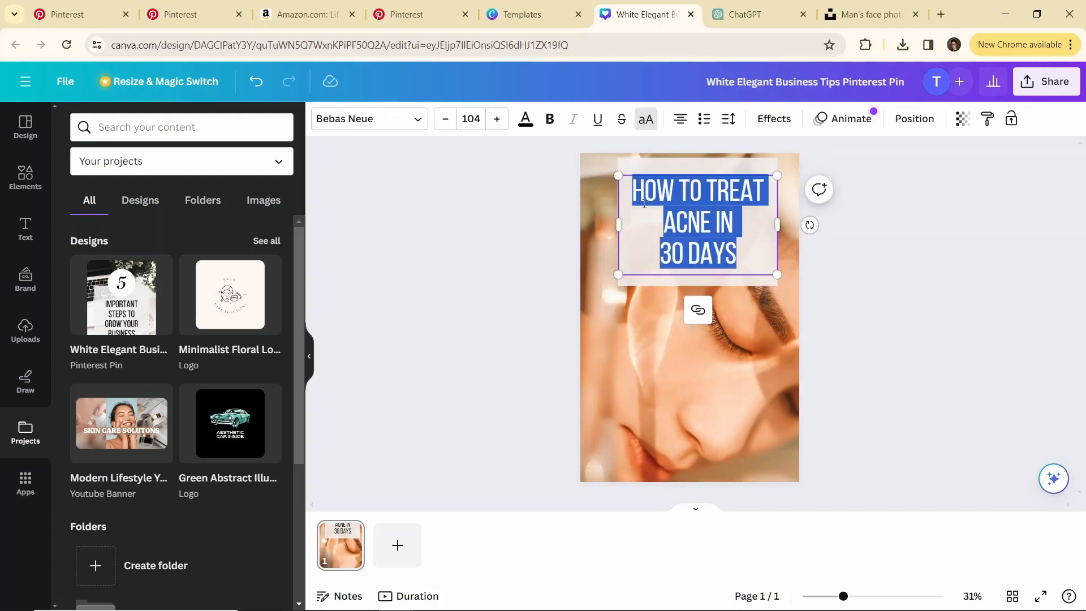
pyautogui.click(417, 124)
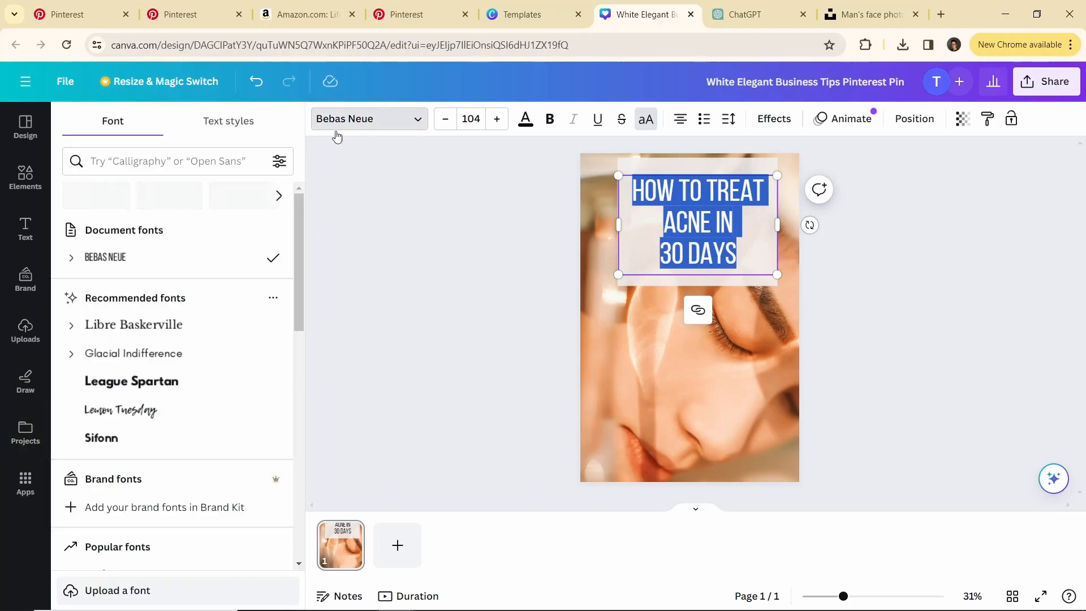
pyautogui.click(160, 163)
pyautogui.write('impa')
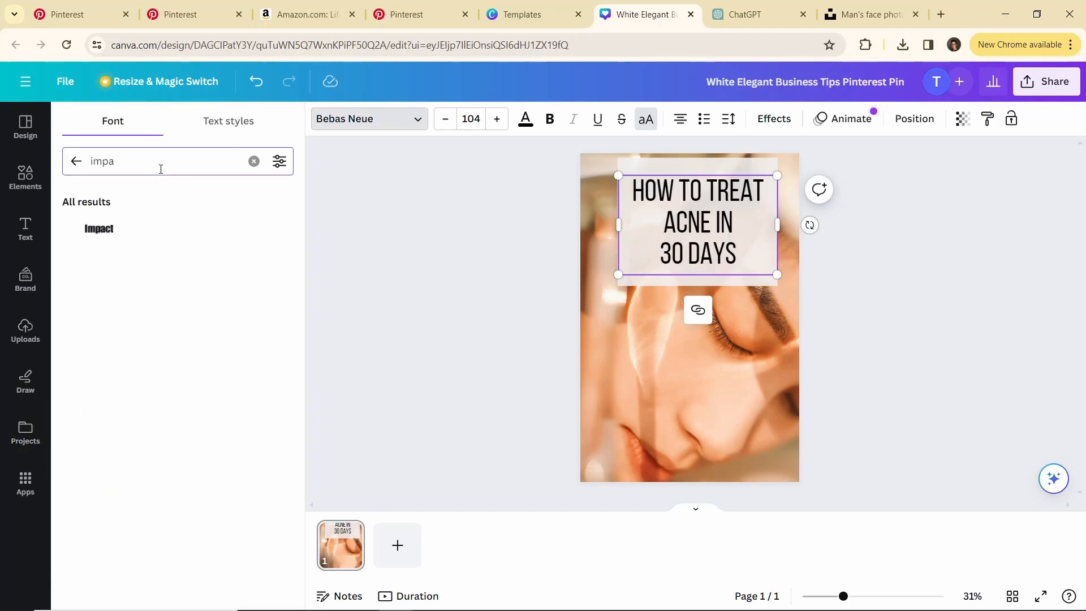
pyautogui.click(177, 231)
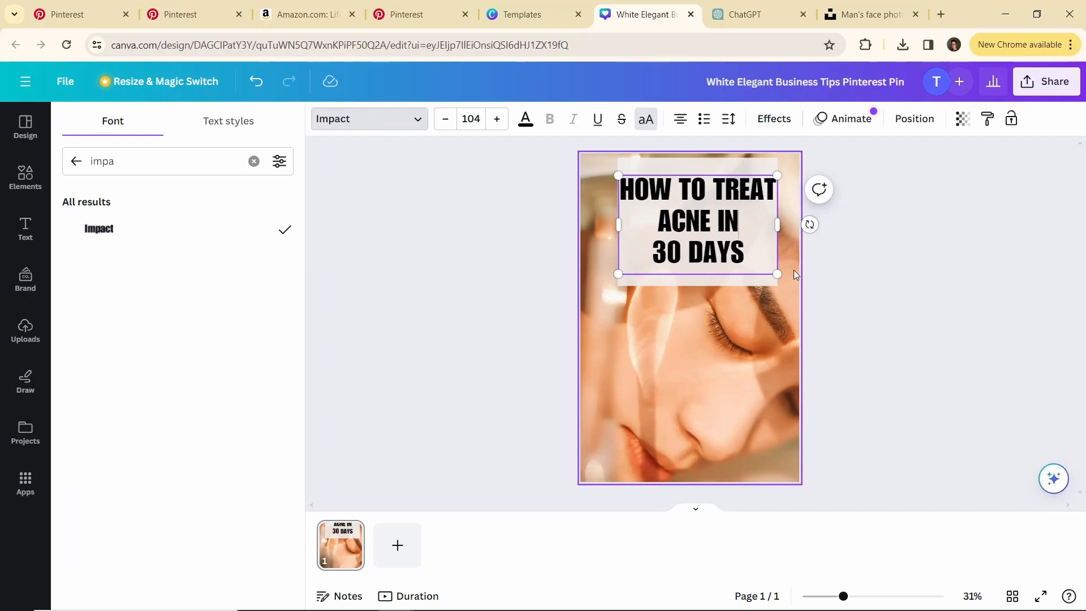
# Enlarge the headline to font size 130, centre it on the Pin, and stretch the translucent panel to sit behind all three lines.
pyautogui.moveTo(776, 271); pyautogui.dragTo(817, 292)
pyautogui.moveTo(719, 239); pyautogui.dragTo(705, 238)
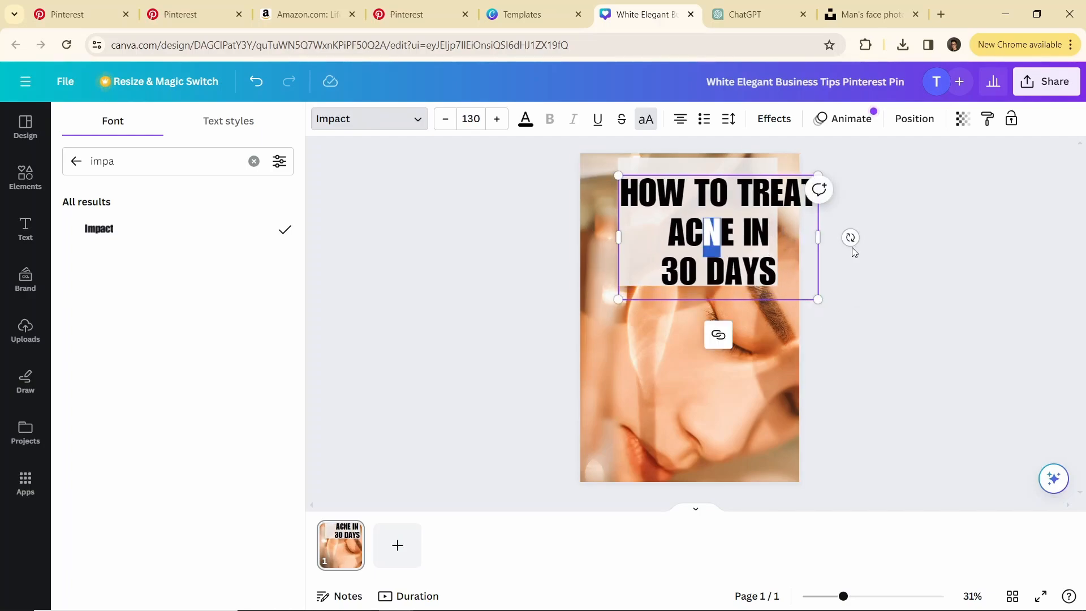
pyautogui.click(853, 251)
pyautogui.click(877, 317)
pyautogui.click(726, 299)
pyautogui.click(877, 268)
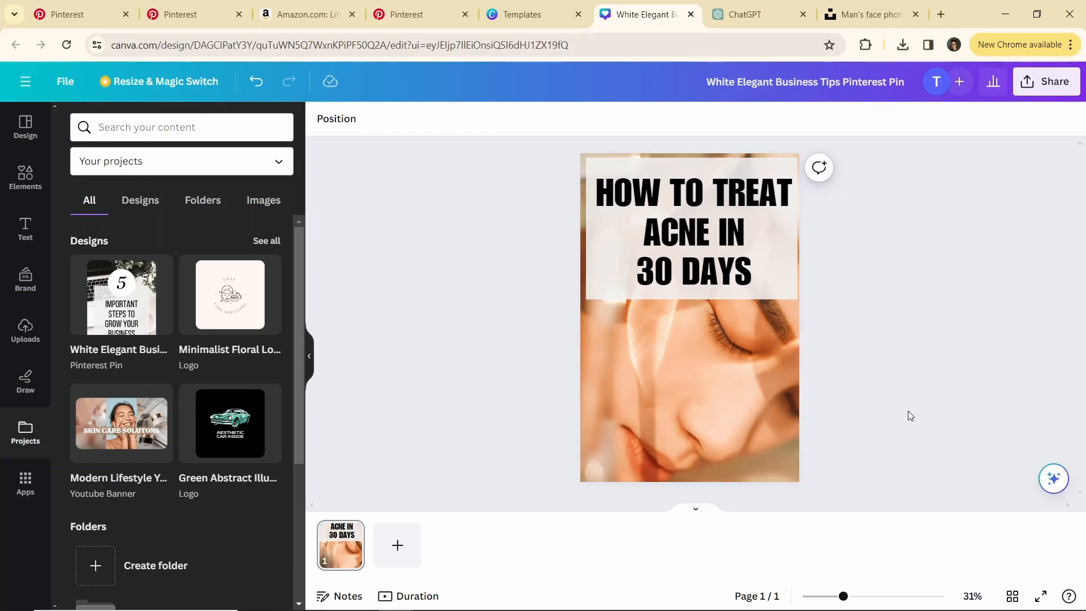
# Download the finished acne Pin as a PNG file.
pyautogui.click(1046, 82)
pyautogui.click(870, 444)
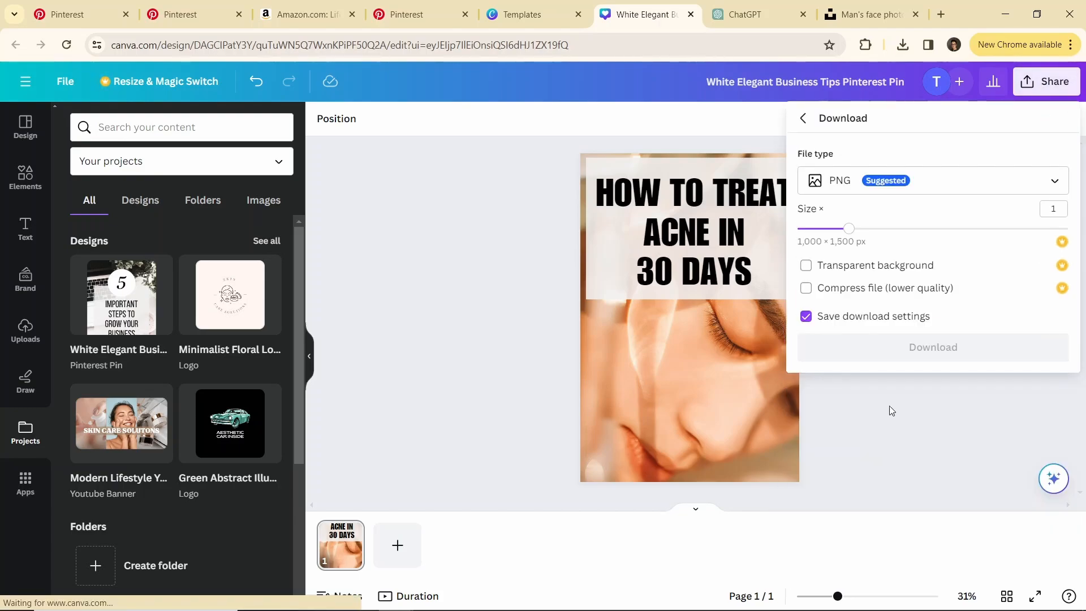
pyautogui.click(953, 354)
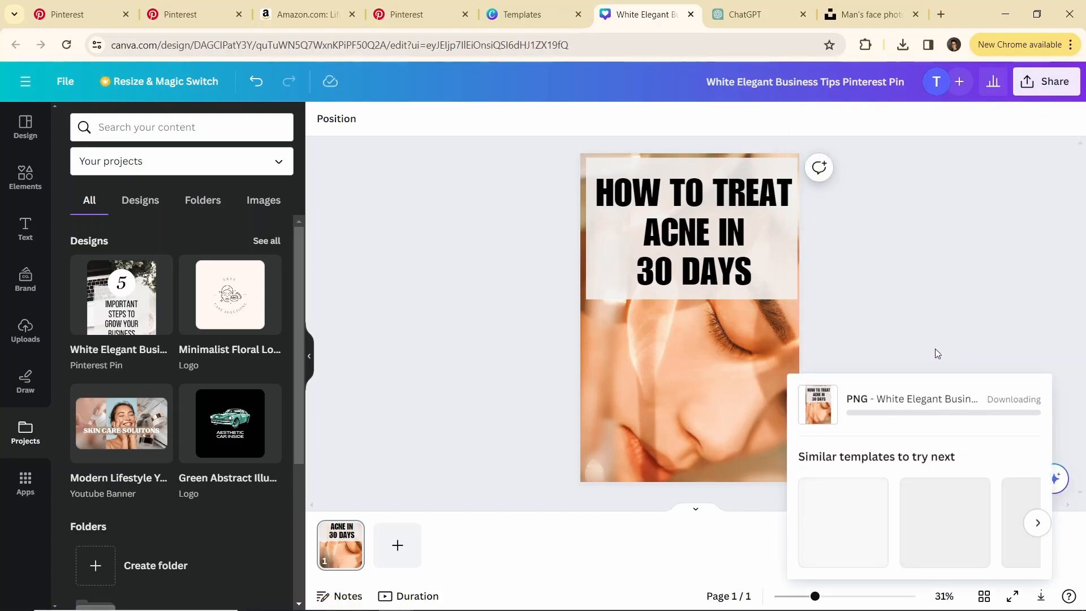
# Switch to the Pinterest Pin builder and upload the downloaded acne Pin image.
pyautogui.click(84, 15)
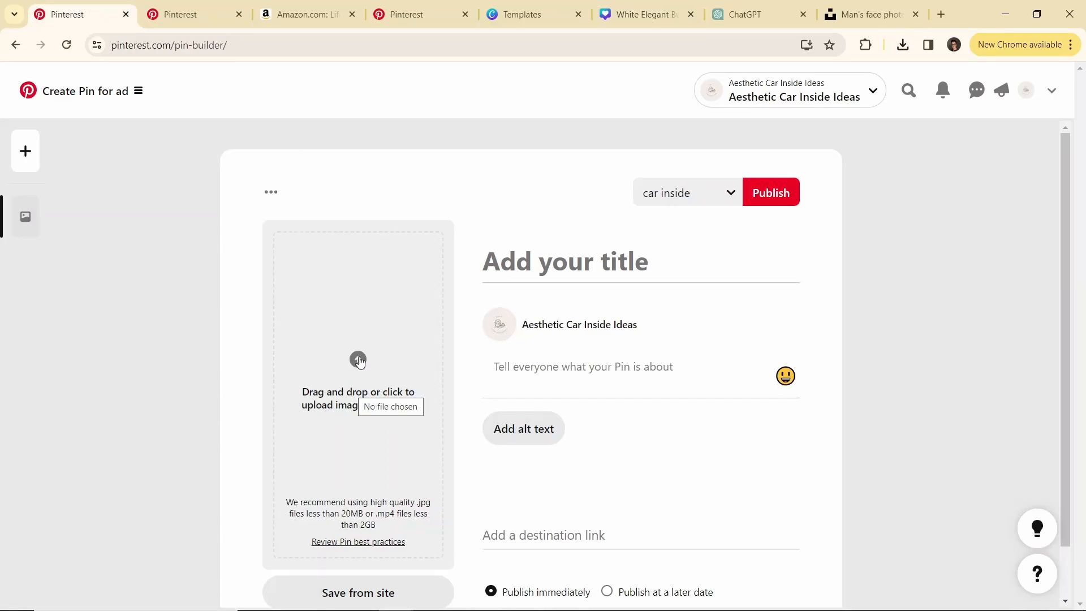
pyautogui.click(362, 358)
pyautogui.doubleClick(222, 192)
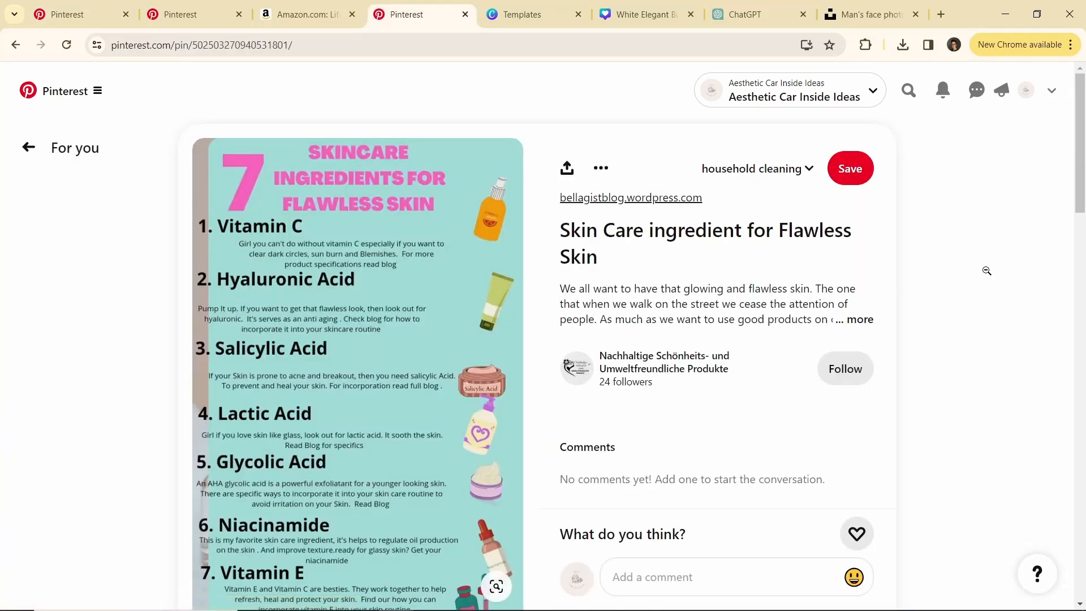
# Examine the blog article linked from the skincare ingredients Pin to see how it is structured, and close it.
pyautogui.click(626, 198)
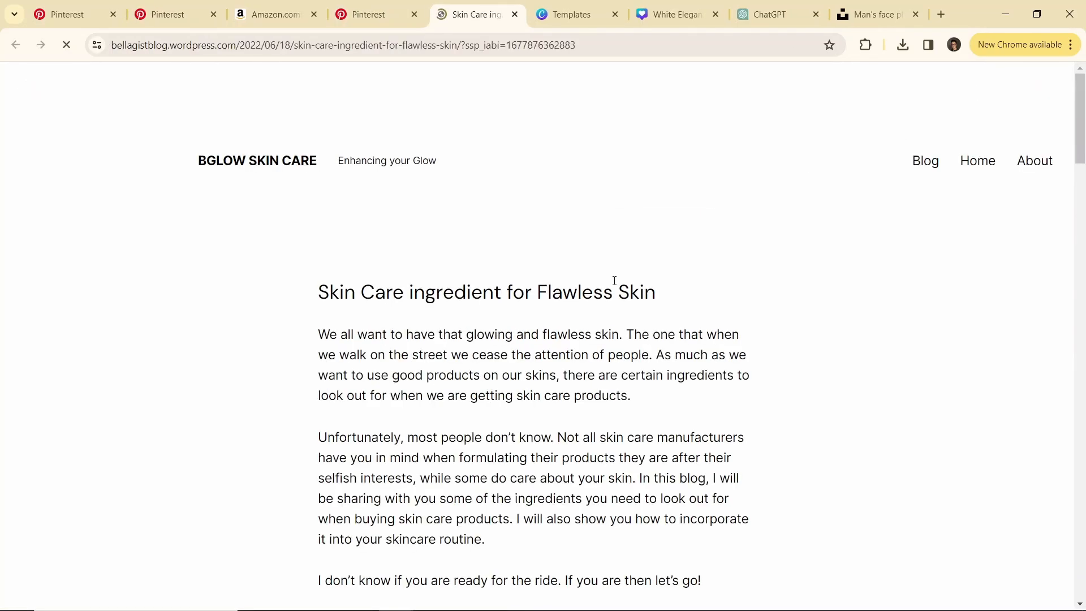
pyautogui.scroll(-15, 475, 239)
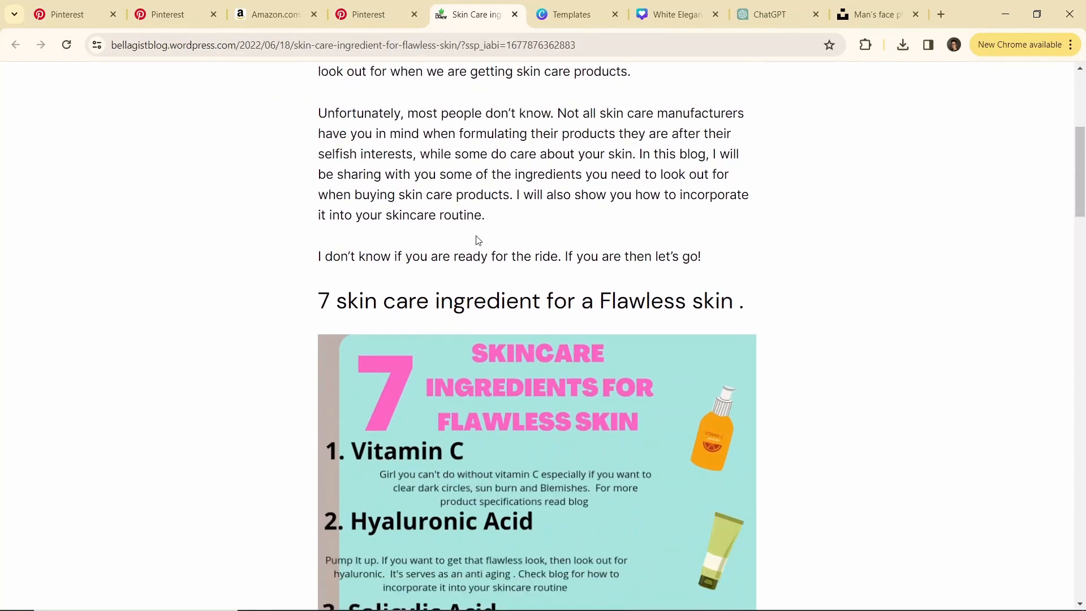
pyautogui.scroll(-17, 515, 236)
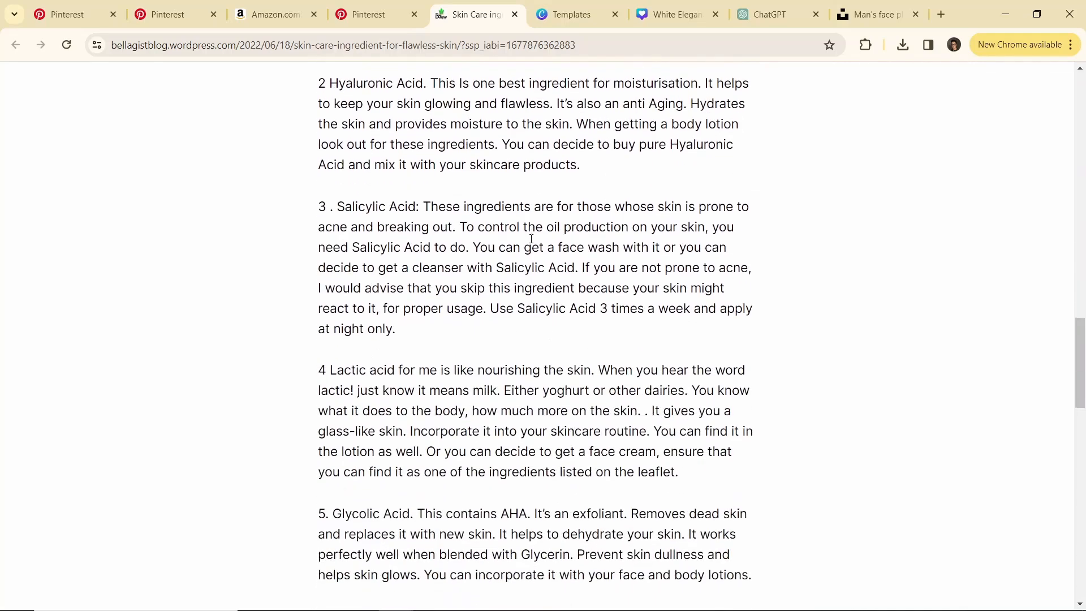
pyautogui.scroll(20, 533, 244)
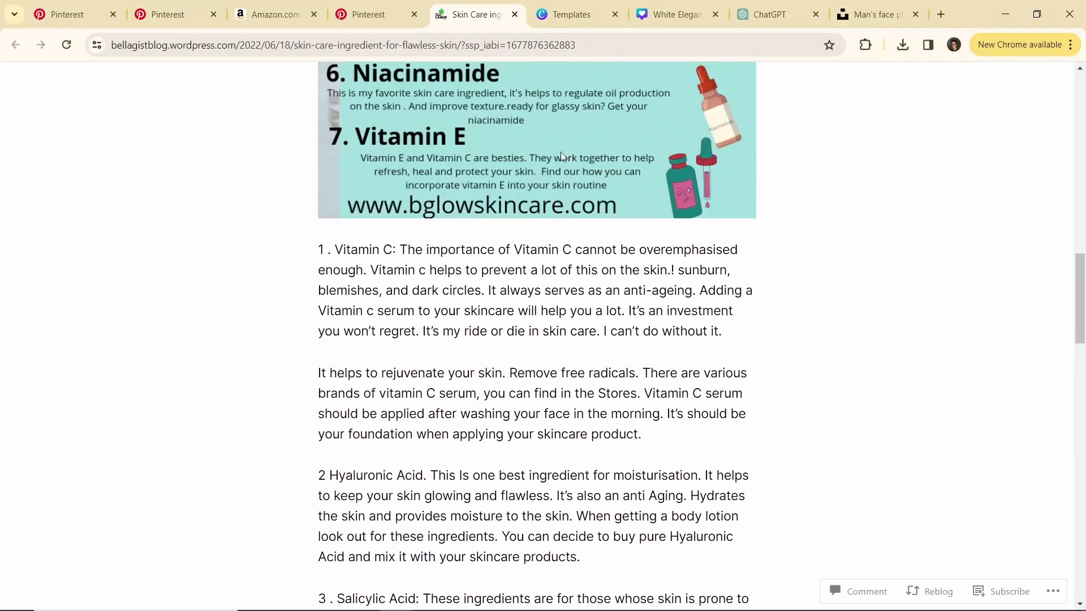
pyautogui.click(515, 14)
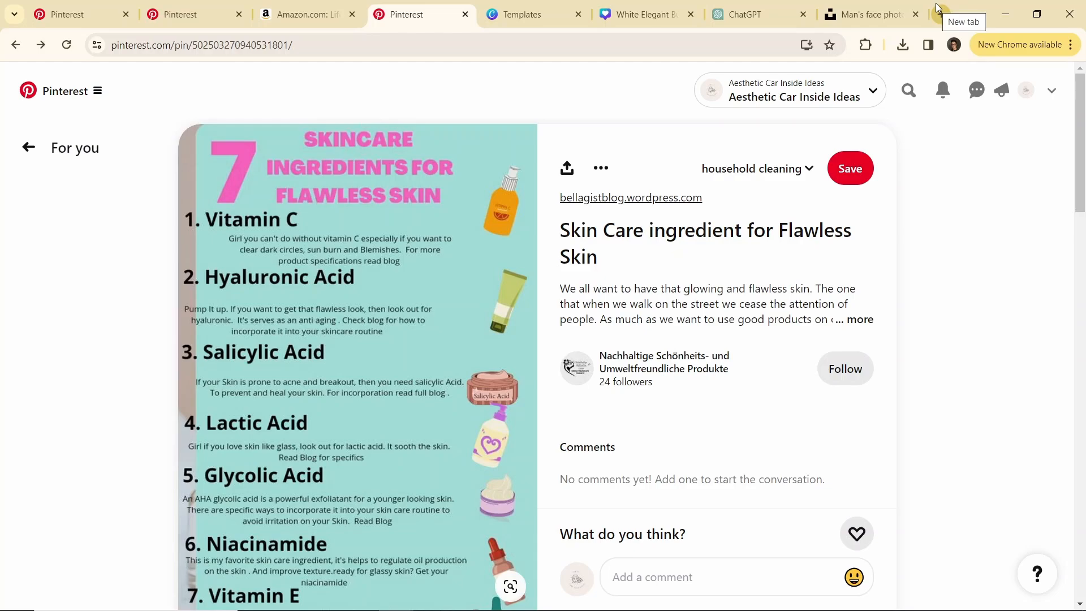
# Search Google for "google sites" in a new browser tab, open Google Sites, dismiss its welcome message and create a blank site.
pyautogui.click(938, 14)
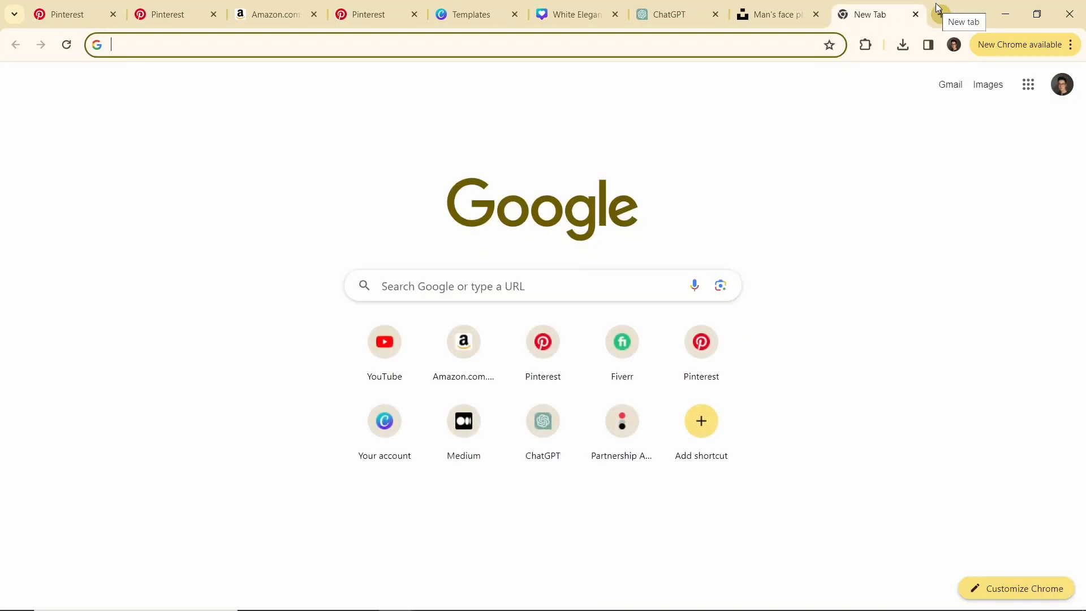
pyautogui.write('google sites')
pyautogui.press('Return')
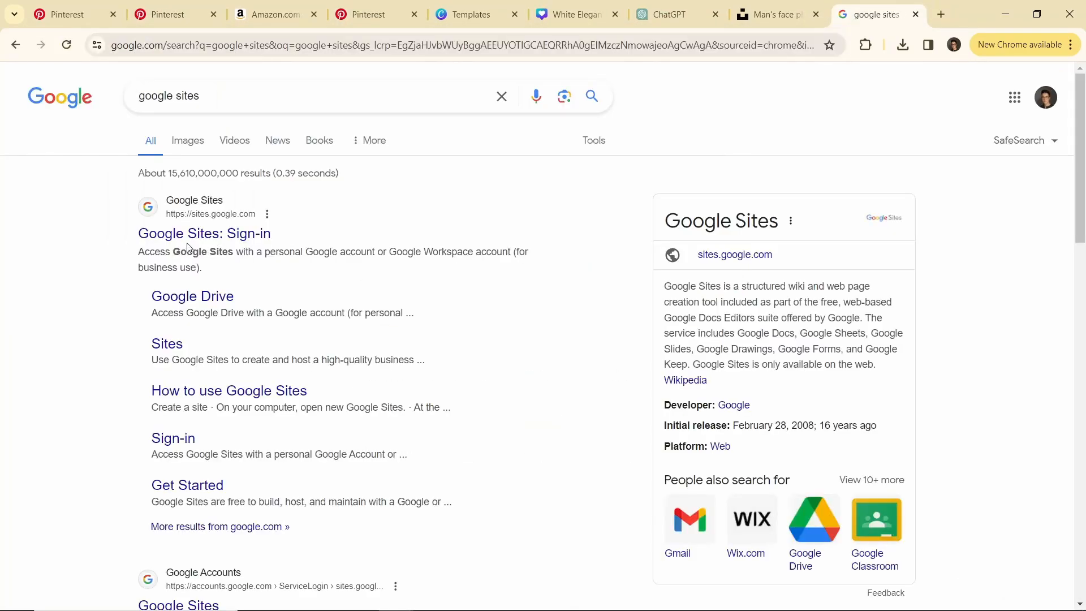
pyautogui.click(192, 242)
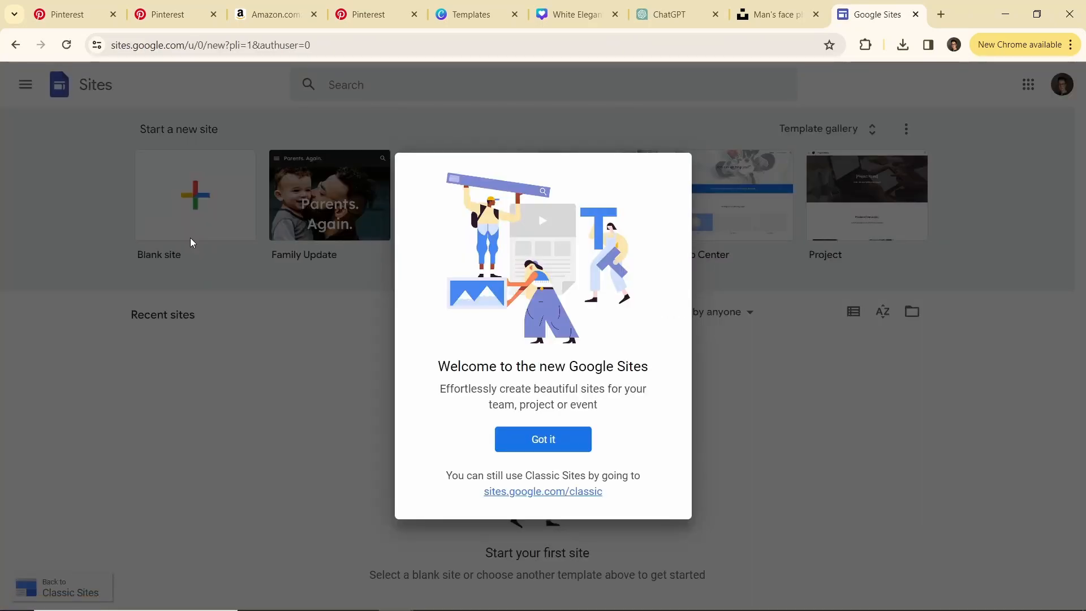
pyautogui.click(565, 439)
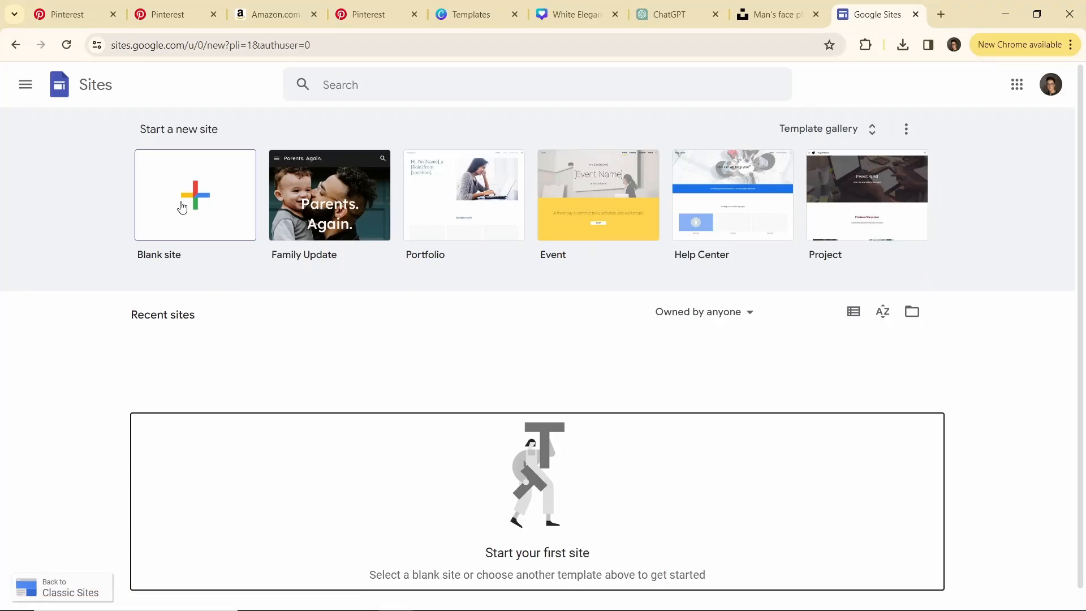
pyautogui.click(210, 212)
# Replace the page title with "How to Treat Acne in 30 Days" and set it in the Impact font.
pyautogui.tripleClick(519, 252)
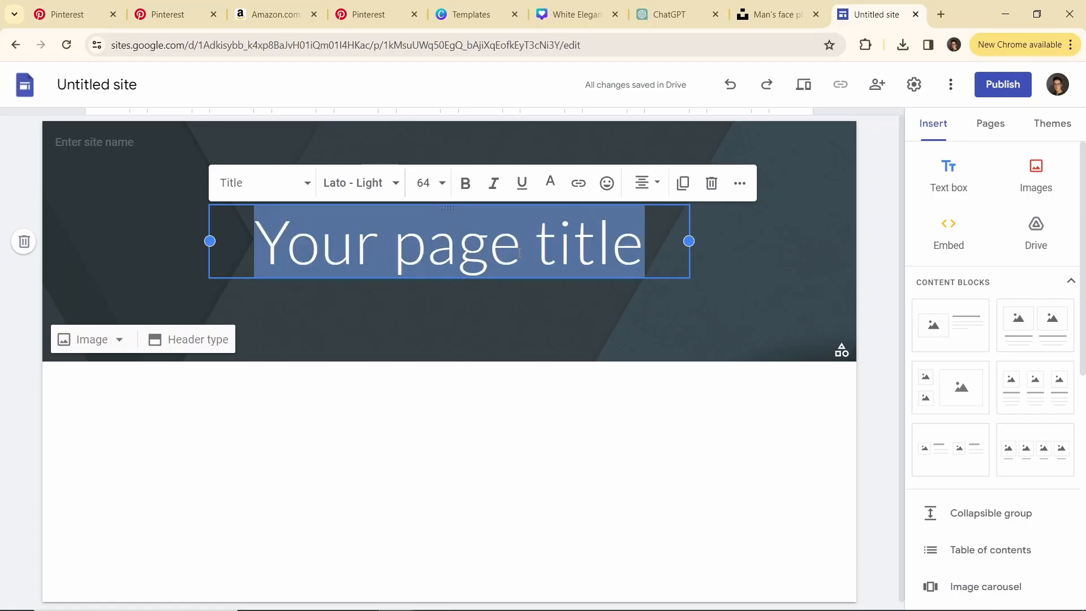
pyautogui.write('How to Tre')
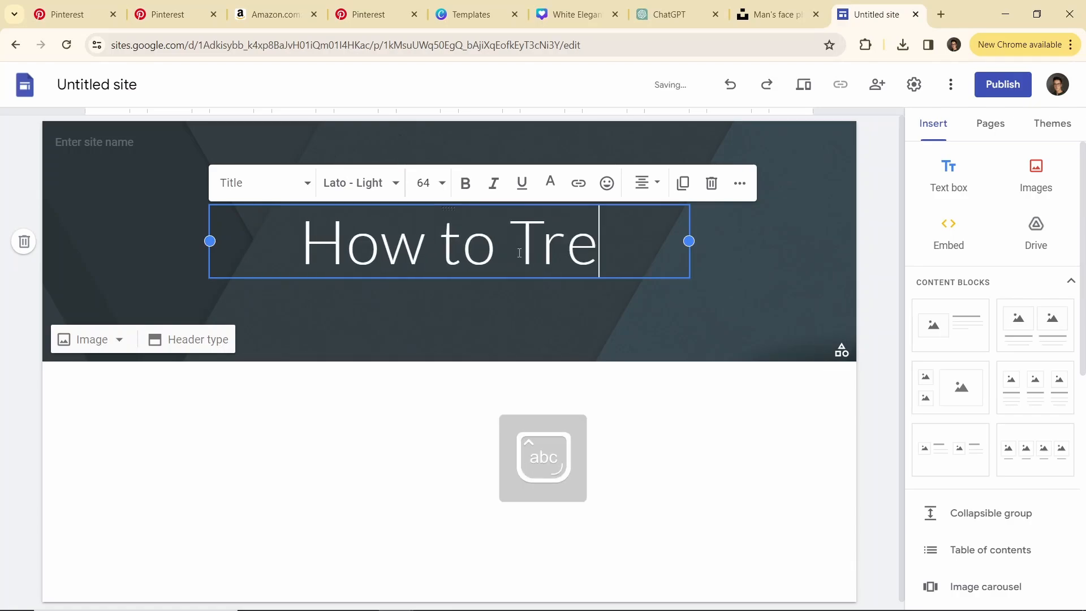
pyautogui.write('at Acne')
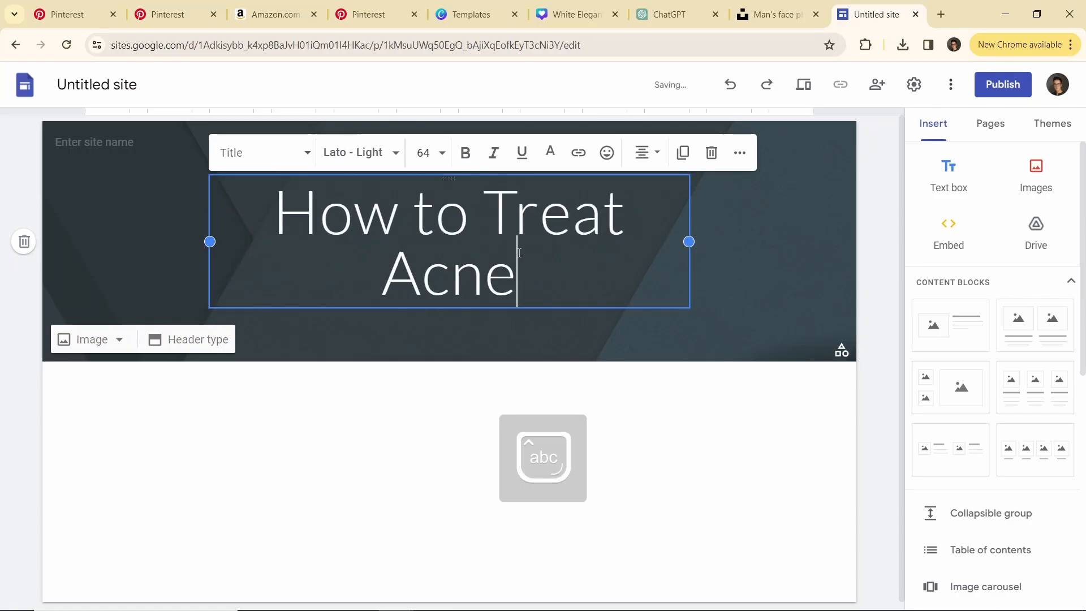
pyautogui.write(' in')
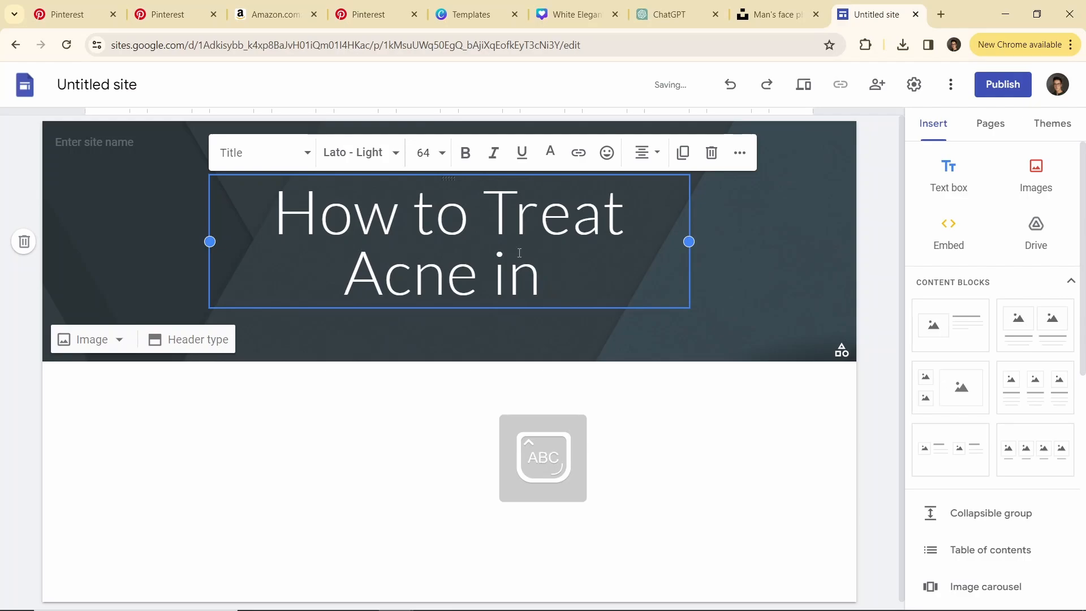
pyautogui.write(' 30 Da')
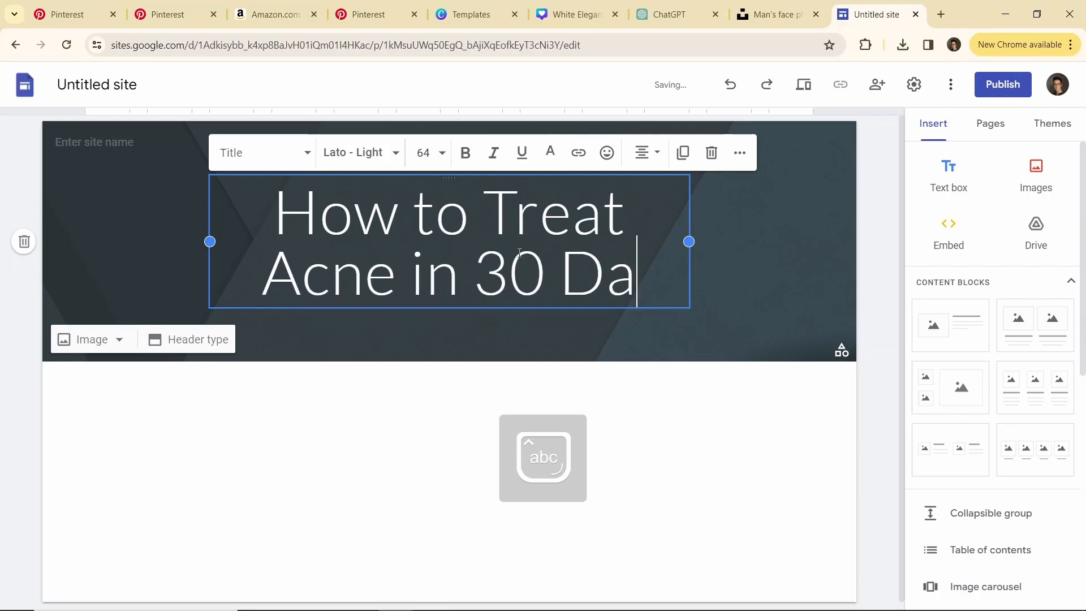
pyautogui.write('ys')
pyautogui.click(624, 418)
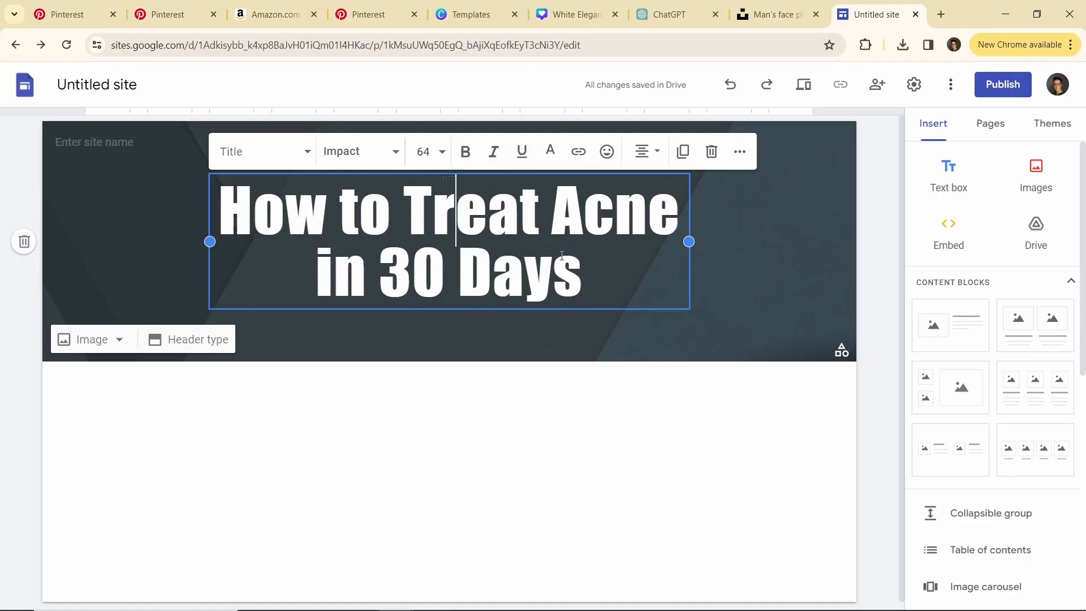
# Filter Unsplash's skin care photos to landscape orientation and download the free photo of the woman in a white tank top.
pyautogui.click(775, 14)
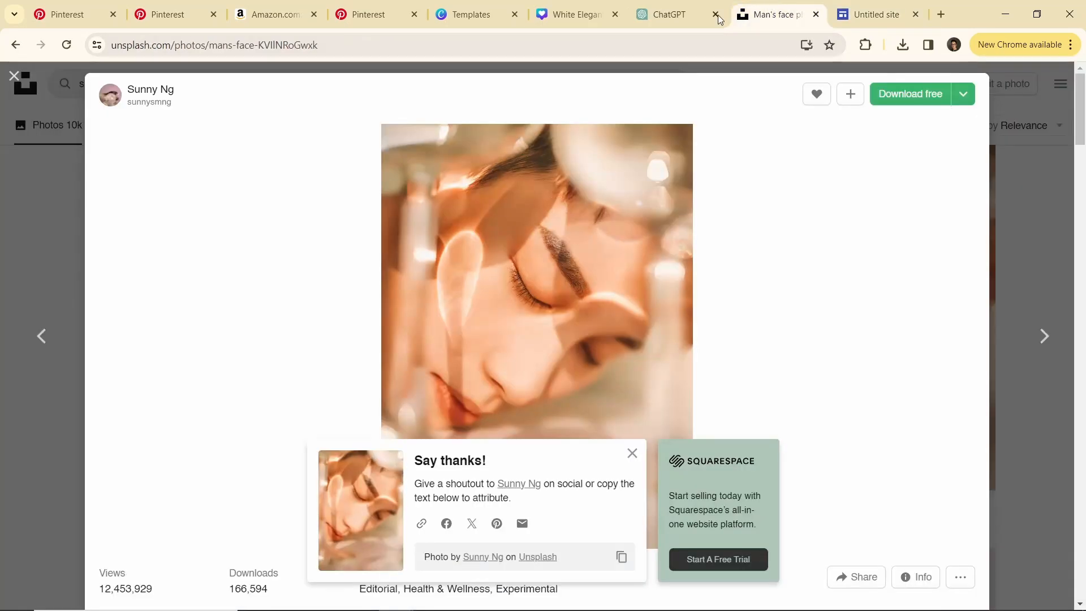
pyautogui.click(19, 79)
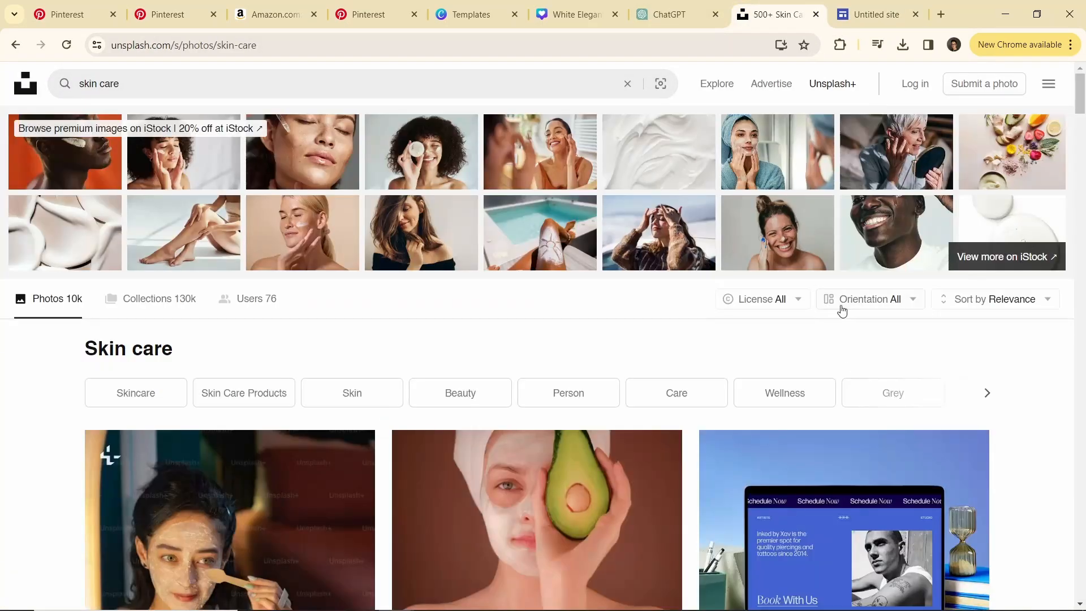
pyautogui.click(854, 301)
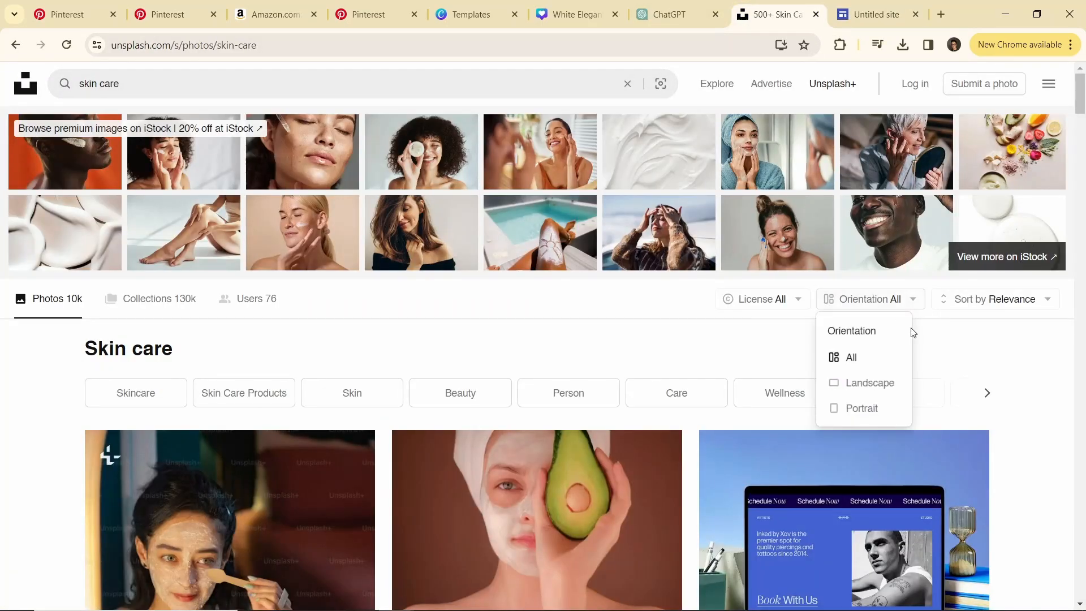
pyautogui.click(876, 384)
pyautogui.scroll(-10, 577, 337)
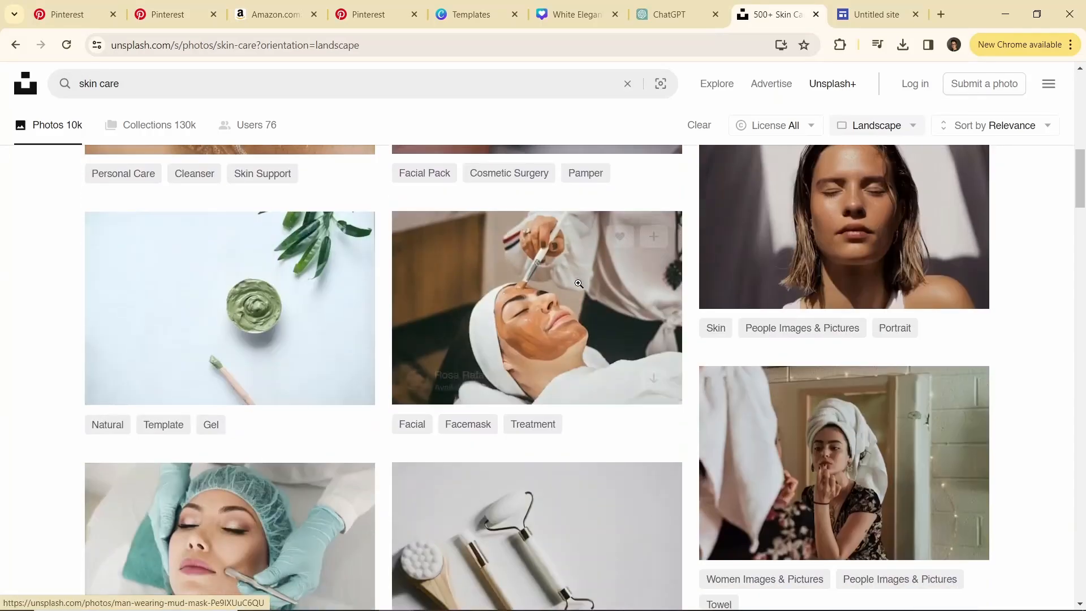
pyautogui.scroll(-5, 578, 283)
pyautogui.click(527, 299)
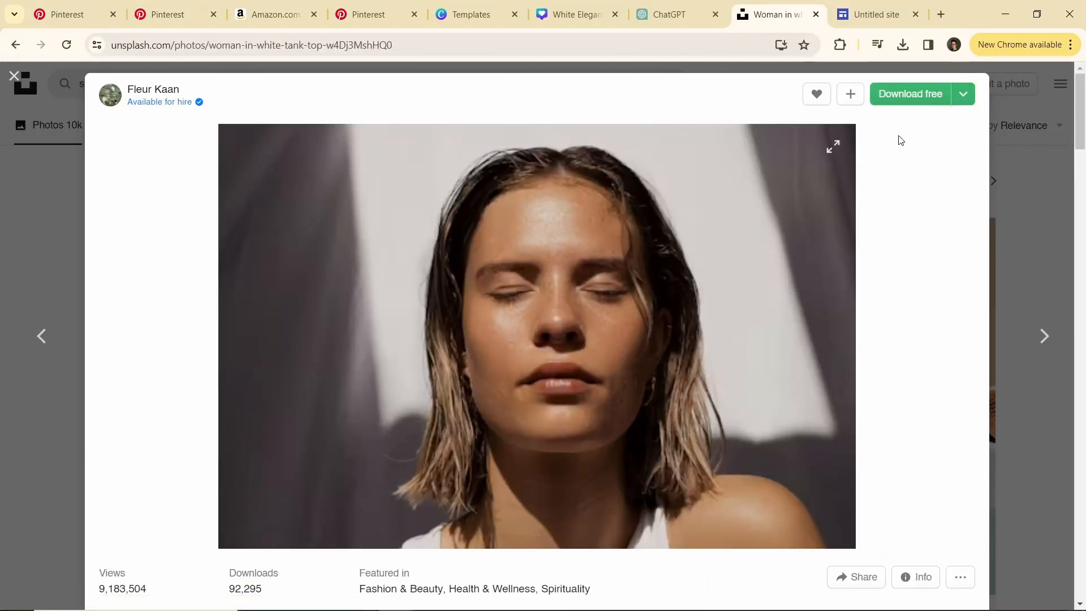
pyautogui.click(907, 97)
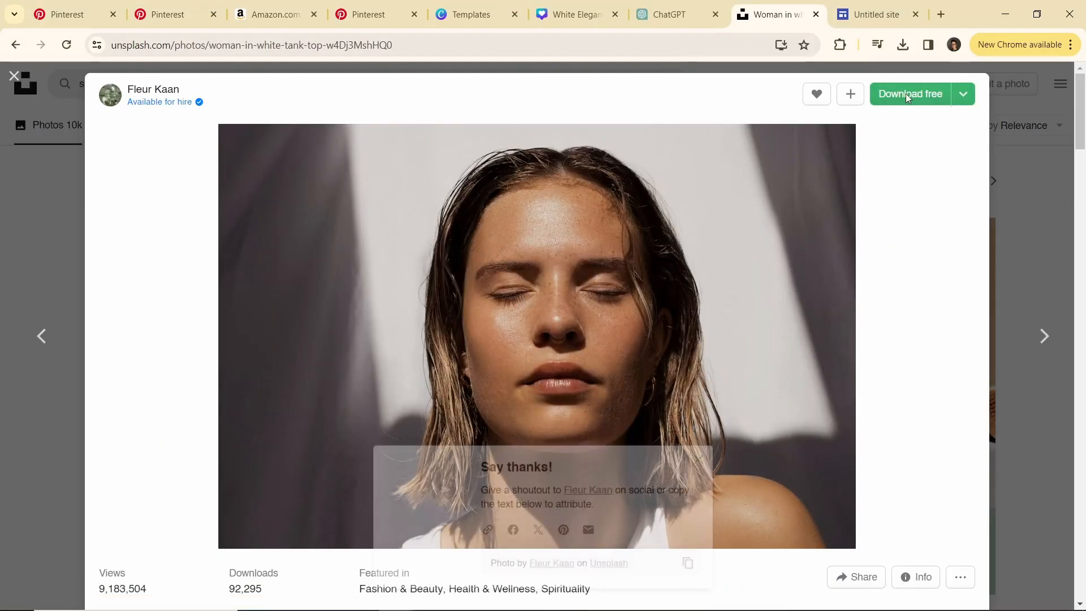
# Return to the Google Sites page and upload the downloaded landscape photo as the header background image.
pyautogui.hotkey('ctrl', 'Tab')
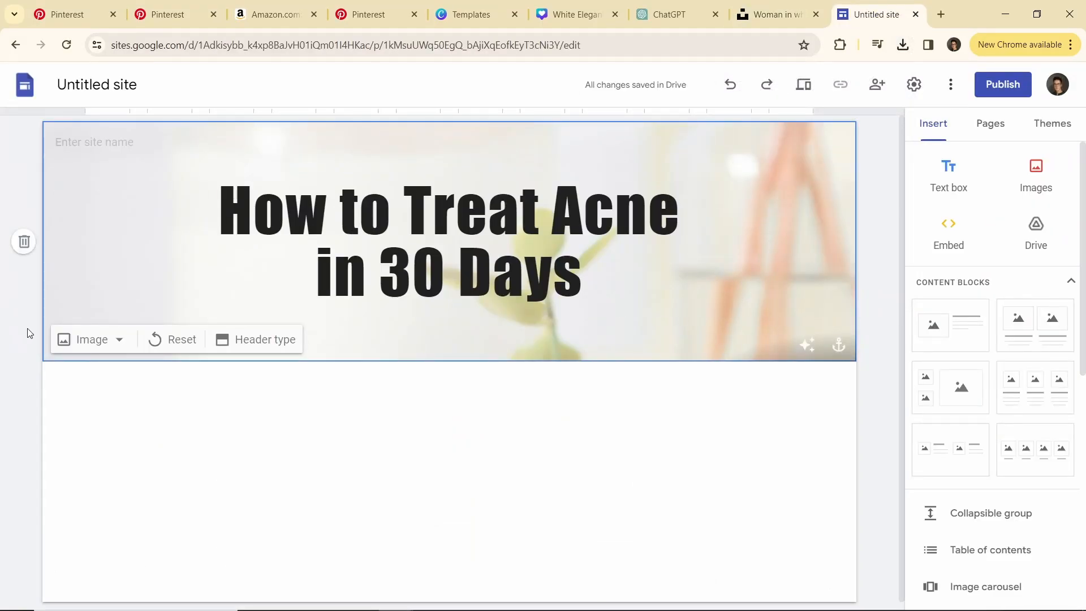
pyautogui.click(91, 340)
pyautogui.click(129, 376)
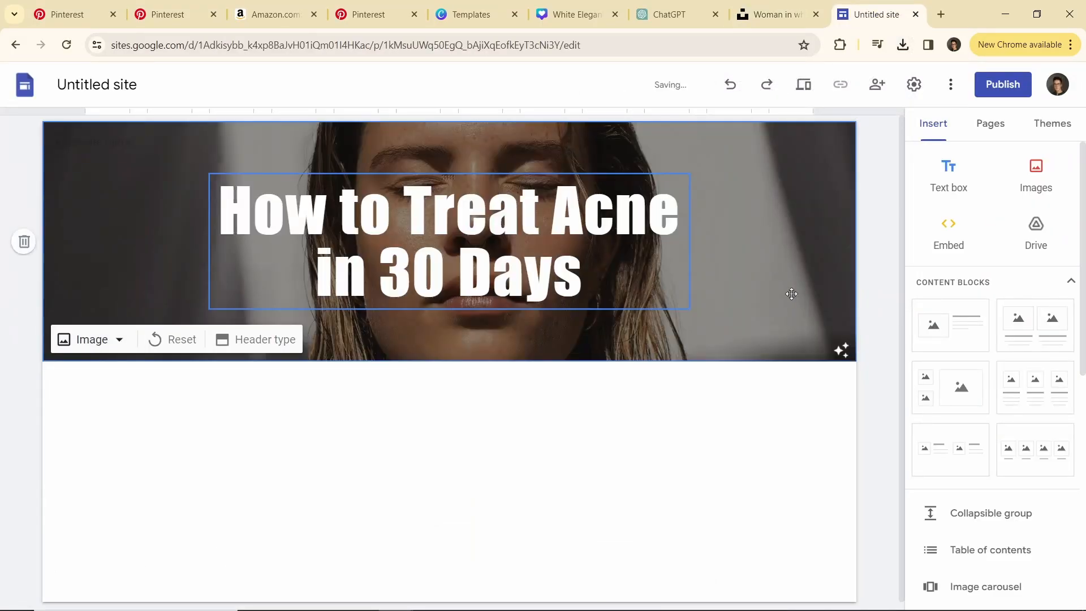
pyautogui.click(488, 259)
pyautogui.click(599, 473)
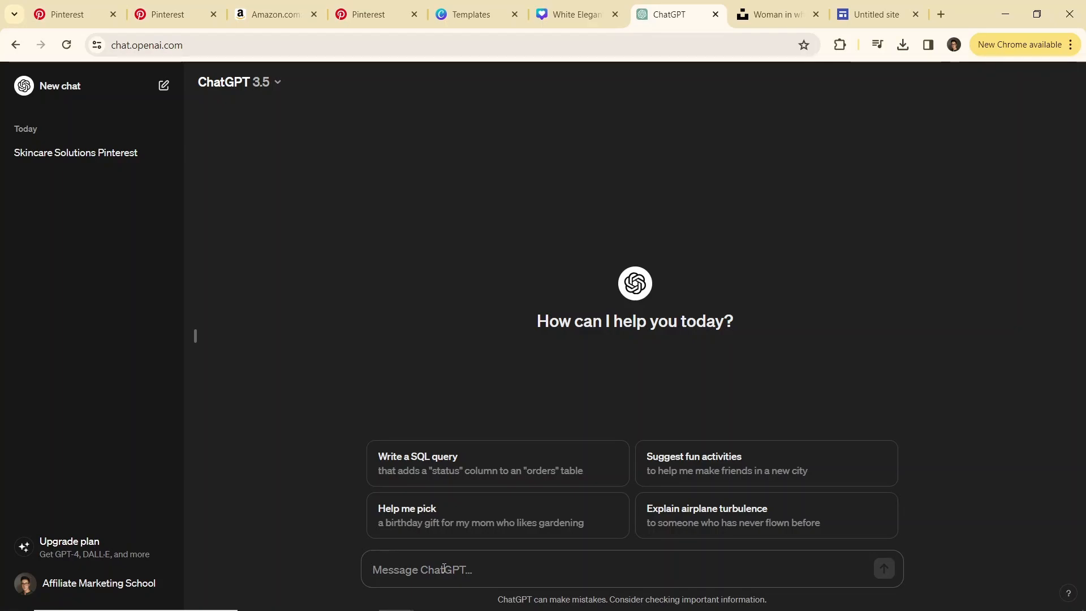
# Ask ChatGPT to write an article explaining how to treat acne in 30 days, focusing on using a red light therapy pad as one of the methods.
pyautogui.write('wrtie a ')
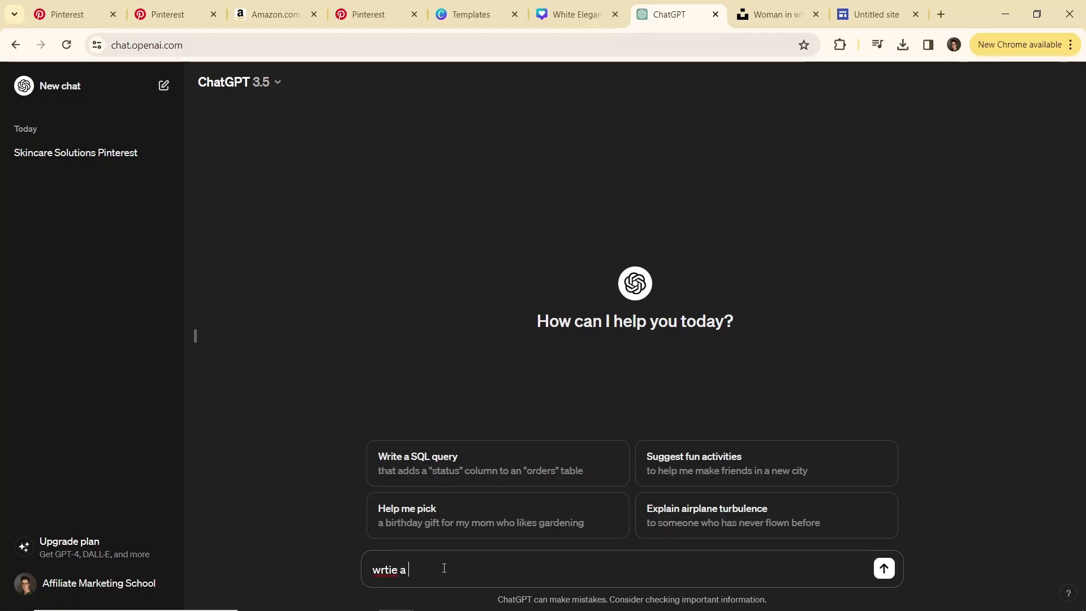
pyautogui.write('n article ')
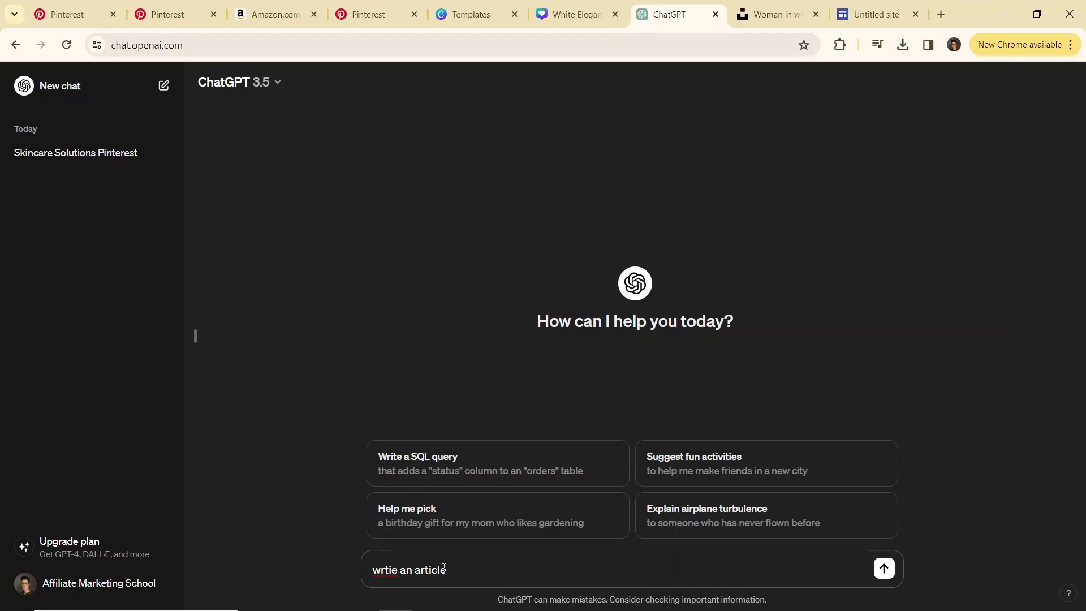
pyautogui.write('explaining how to treat')
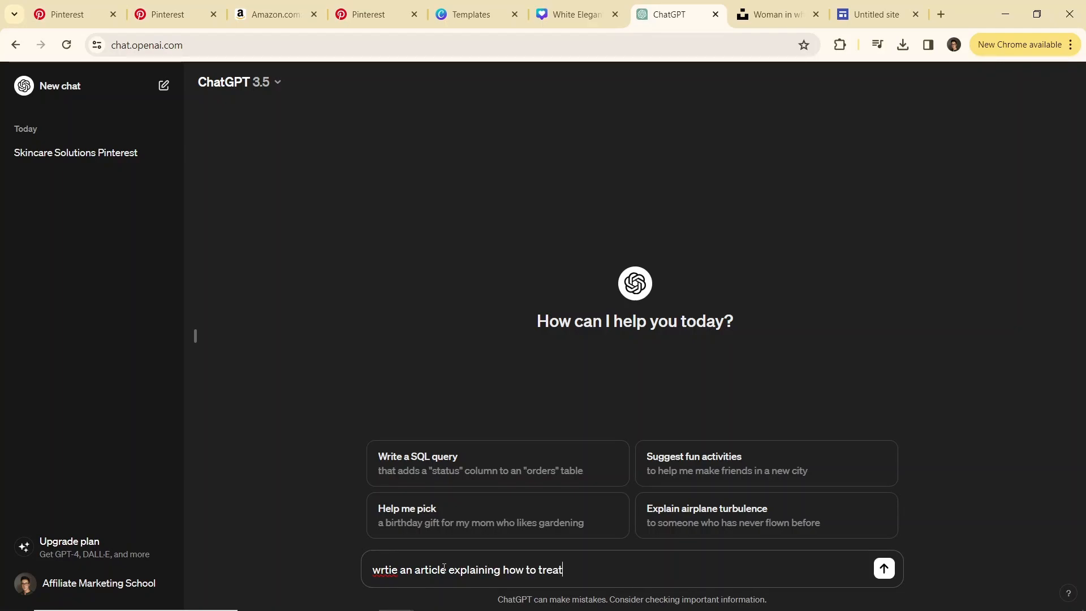
pyautogui.write(' acne in ')
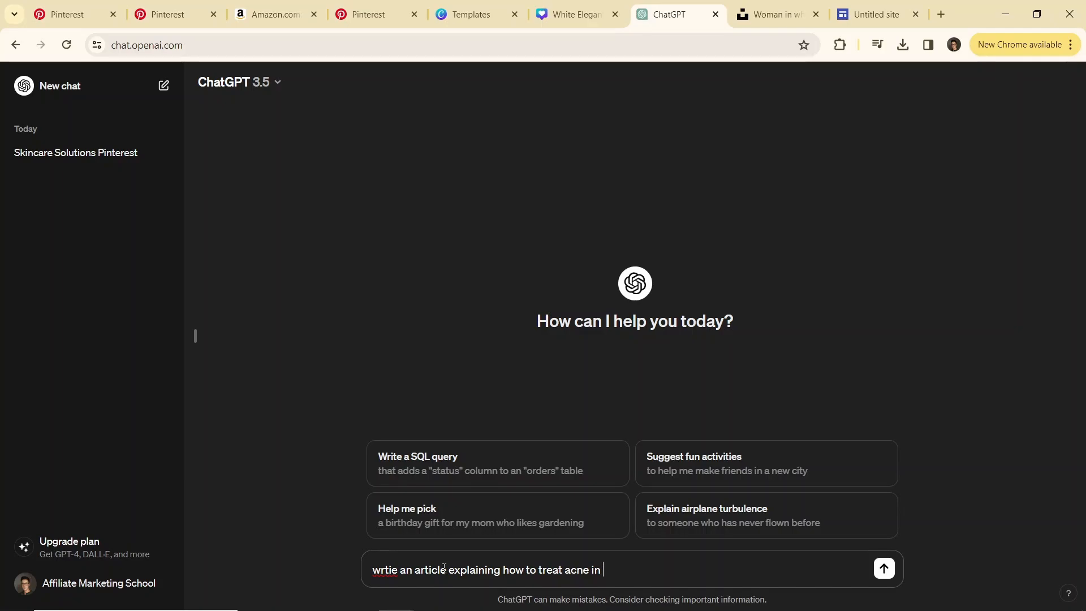
pyautogui.write('30 days focusing ')
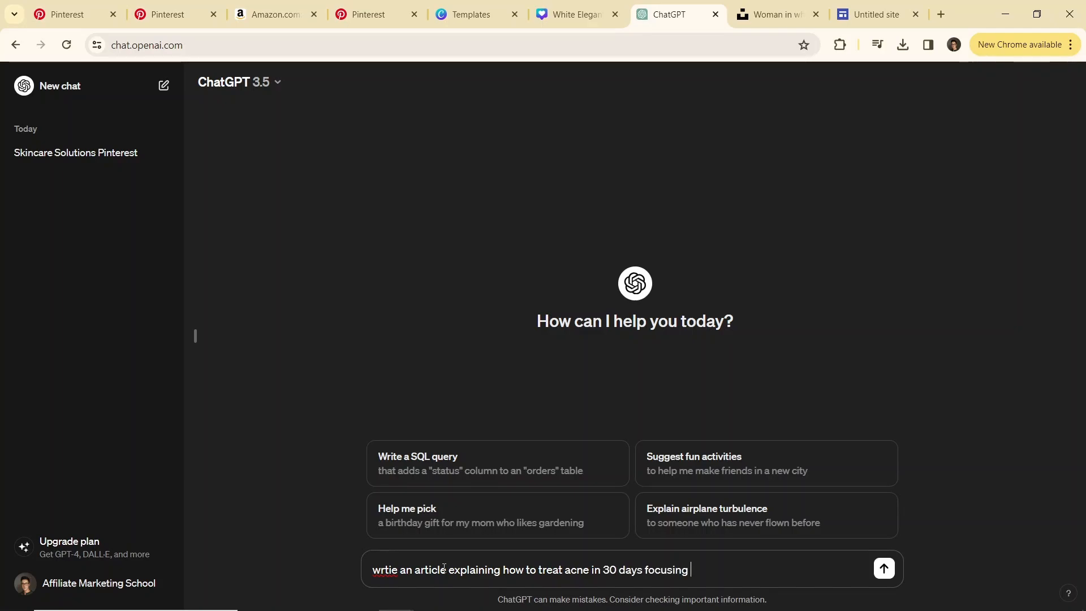
pyautogui.write('on using a red li')
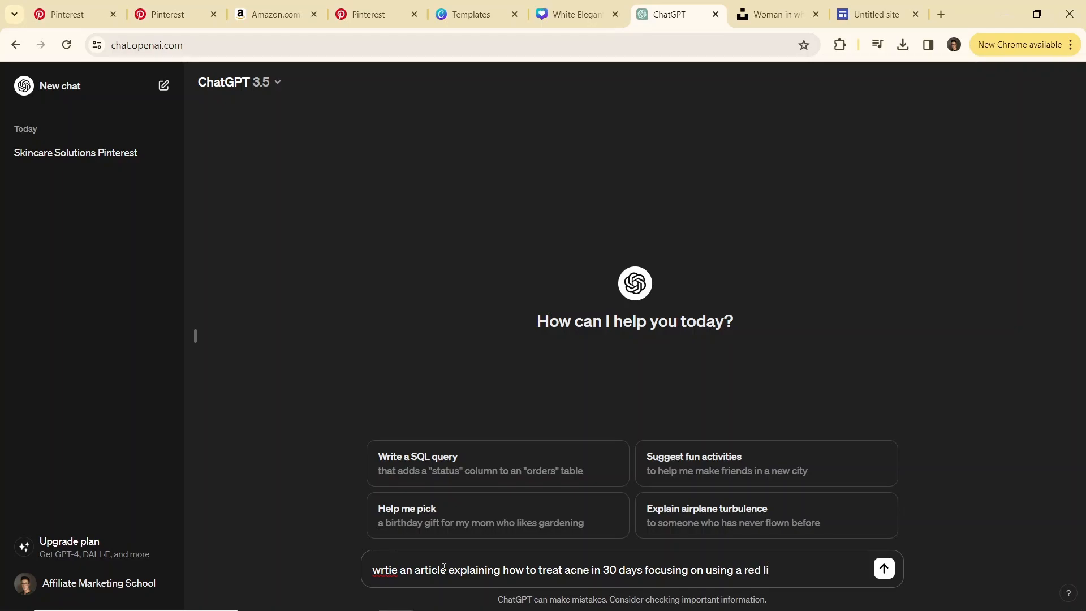
pyautogui.write('ght therap')
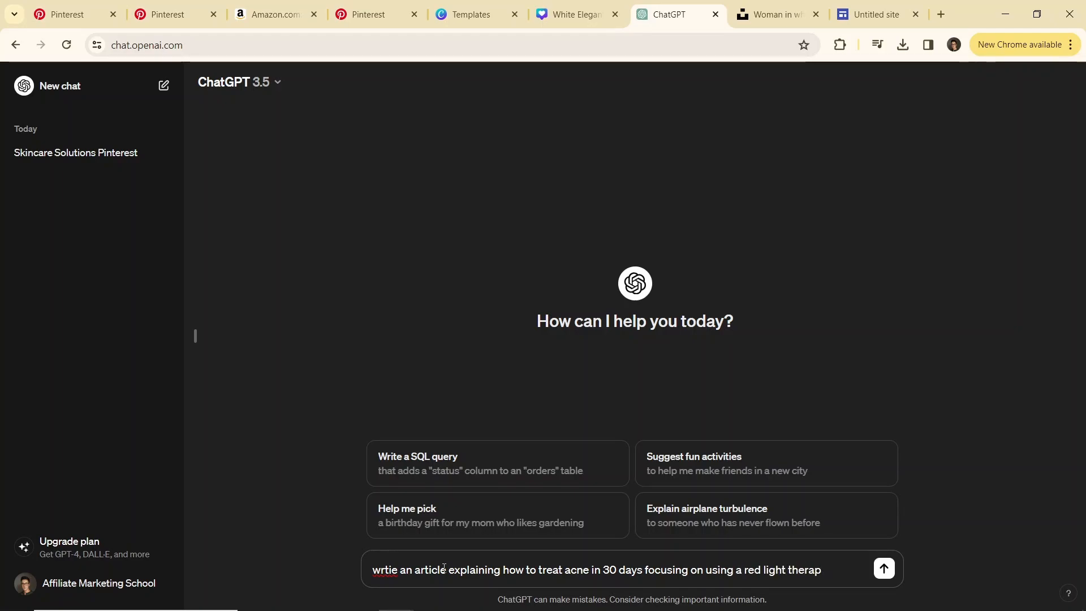
pyautogui.write('ty pad as ')
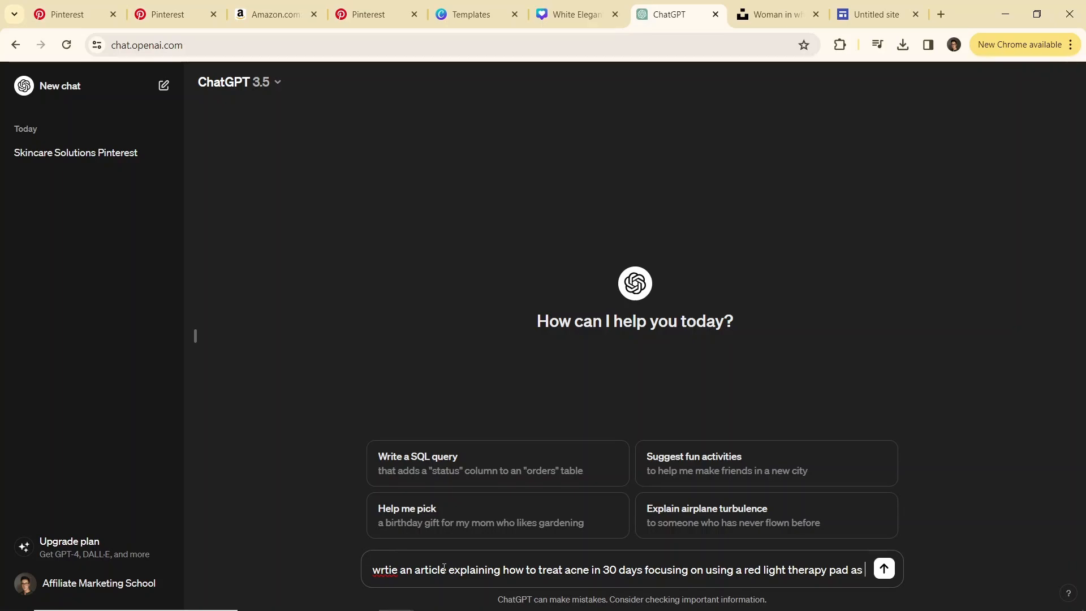
pyautogui.write('one of the mne')
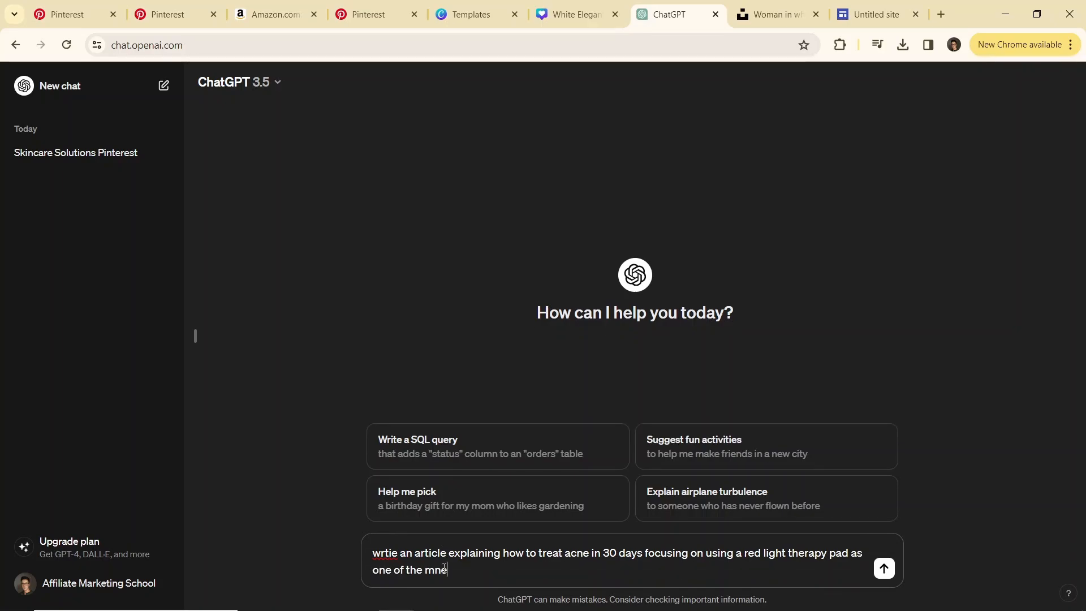
pyautogui.press('BackSpace')
pyautogui.press('BackSpace')
pyautogui.write('ethods')
pyautogui.press('Return')
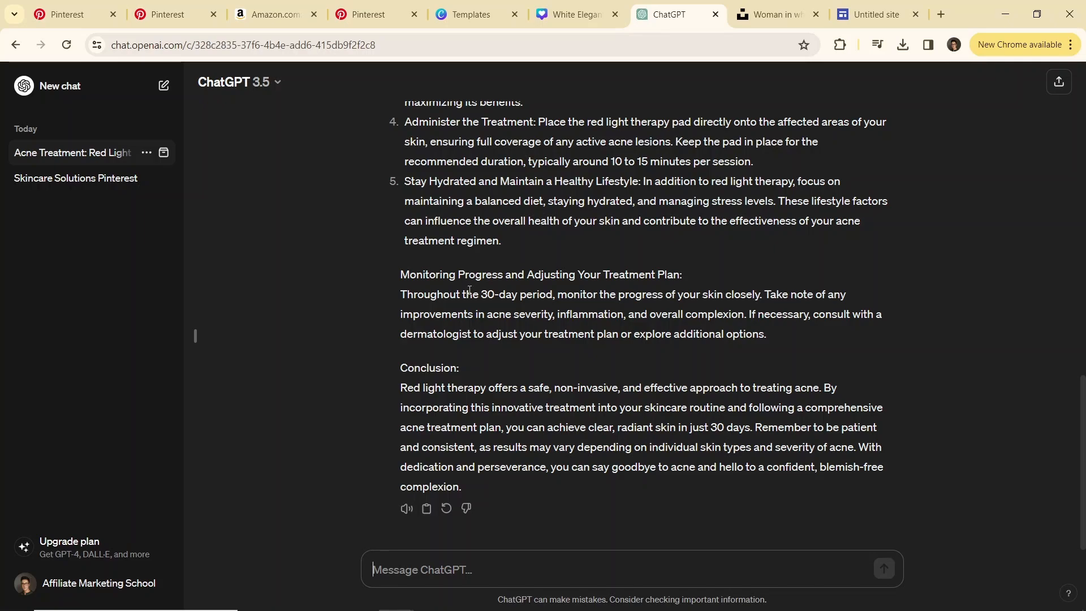
# Copy ChatGPT's generated article and paste it into a new text box below the header on the Google Sites page.
pyautogui.click(427, 511)
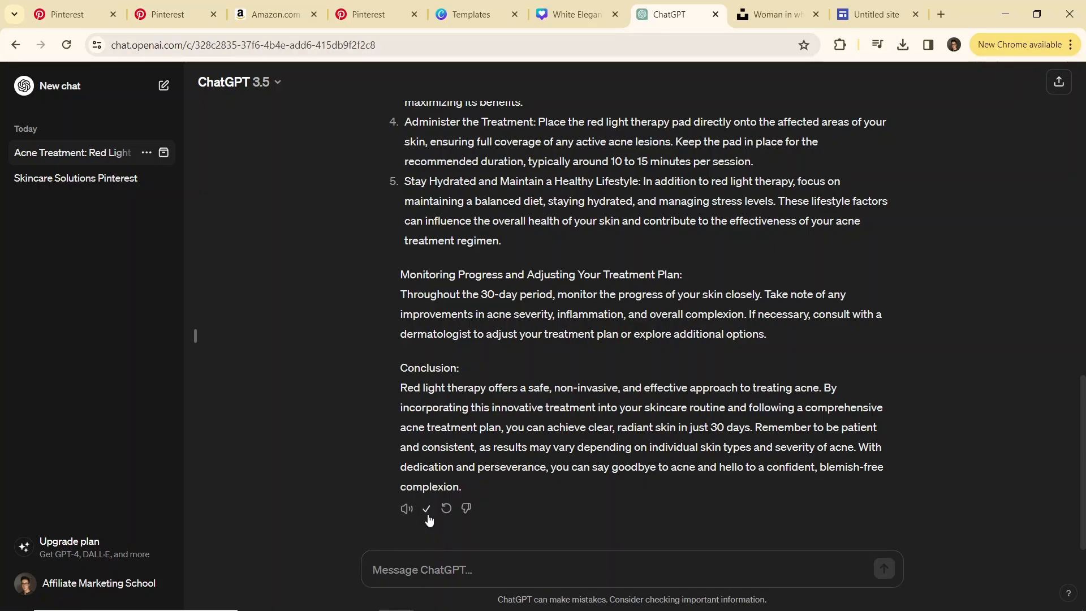
pyautogui.click(870, 13)
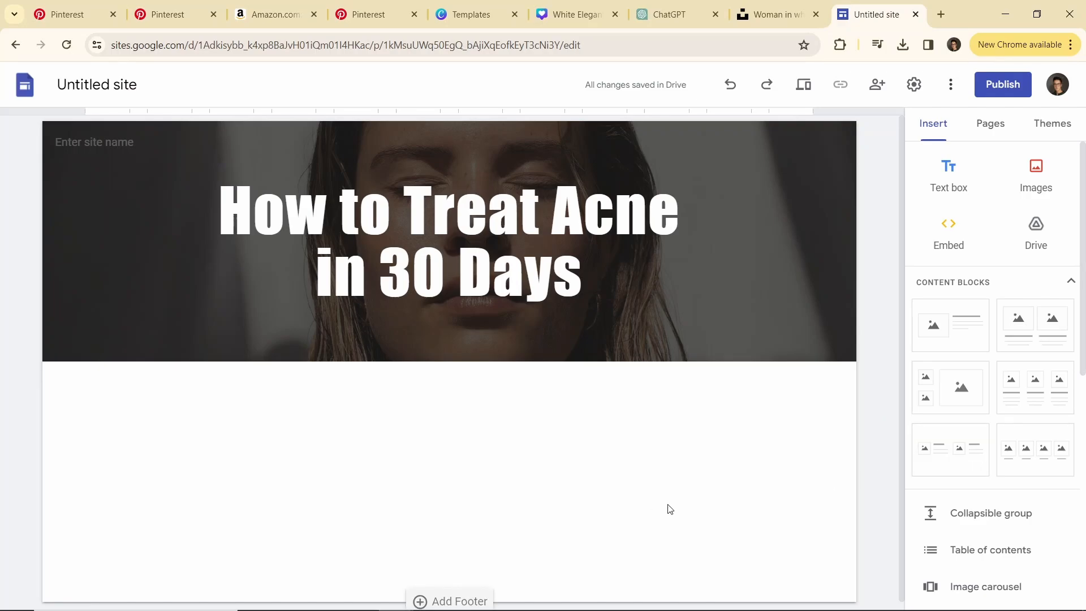
pyautogui.click(948, 173)
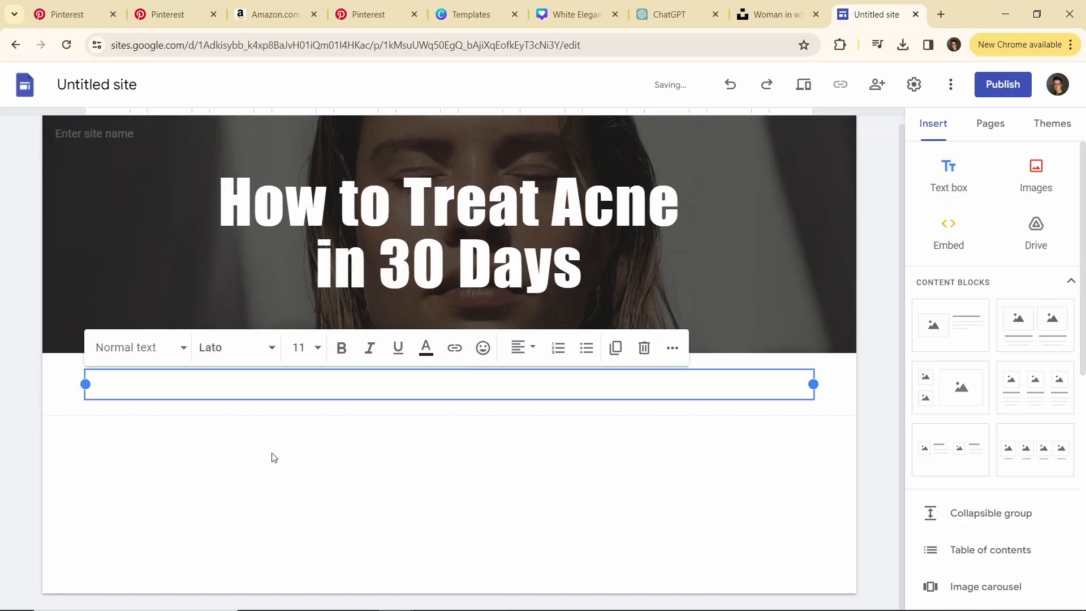
pyautogui.hotkey('ctrl', 'v')
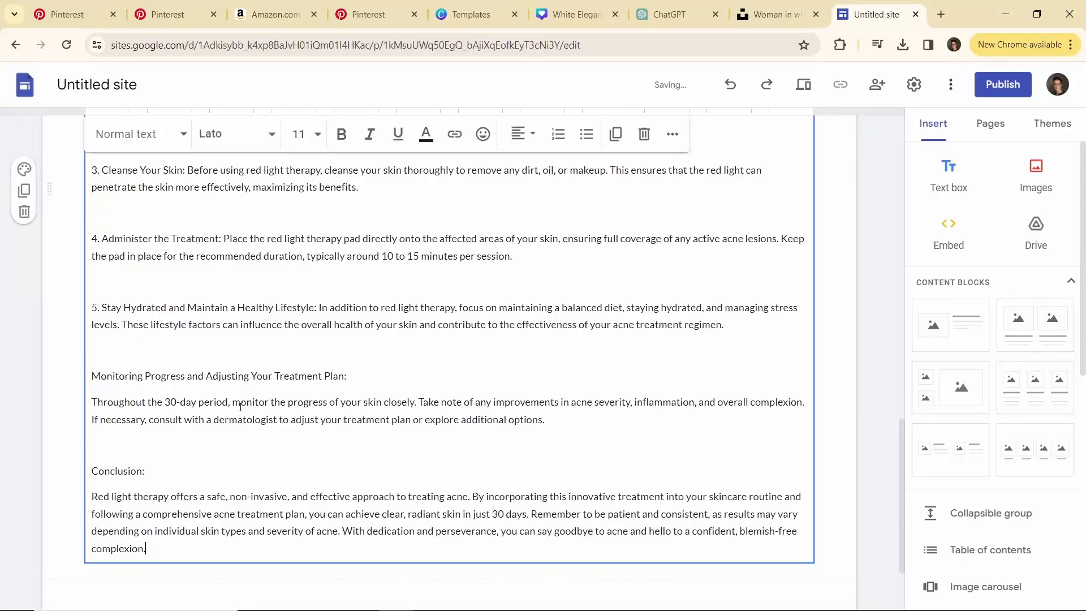
# Read through the pasted article's sections to examine where red light therapy is mentioned.
pyautogui.scroll(10, 236, 421)
pyautogui.scroll(8, 235, 421)
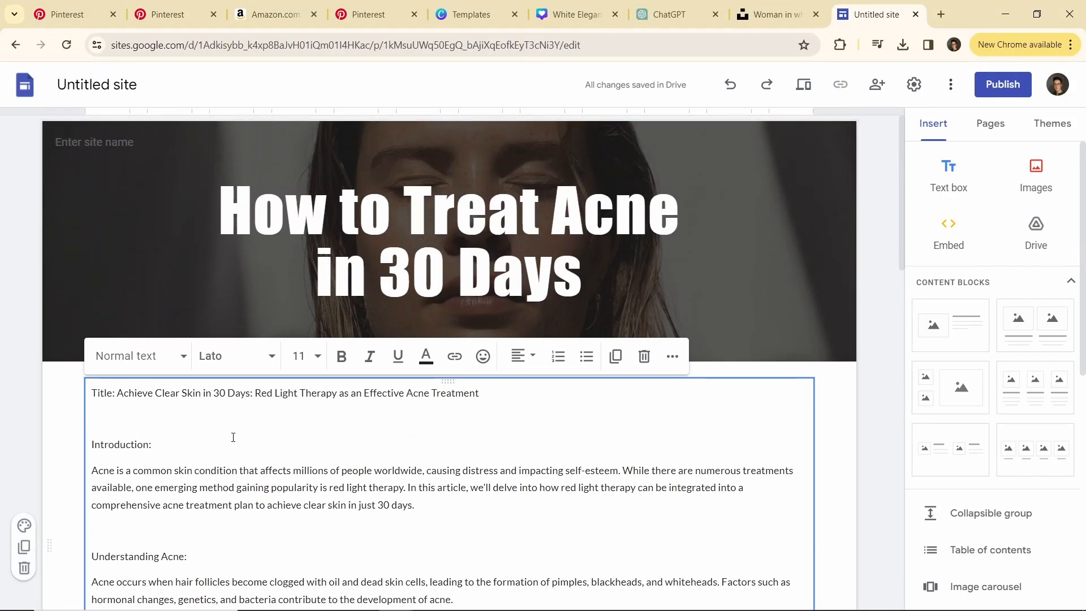
pyautogui.click(233, 437)
pyautogui.scroll(-6, 234, 437)
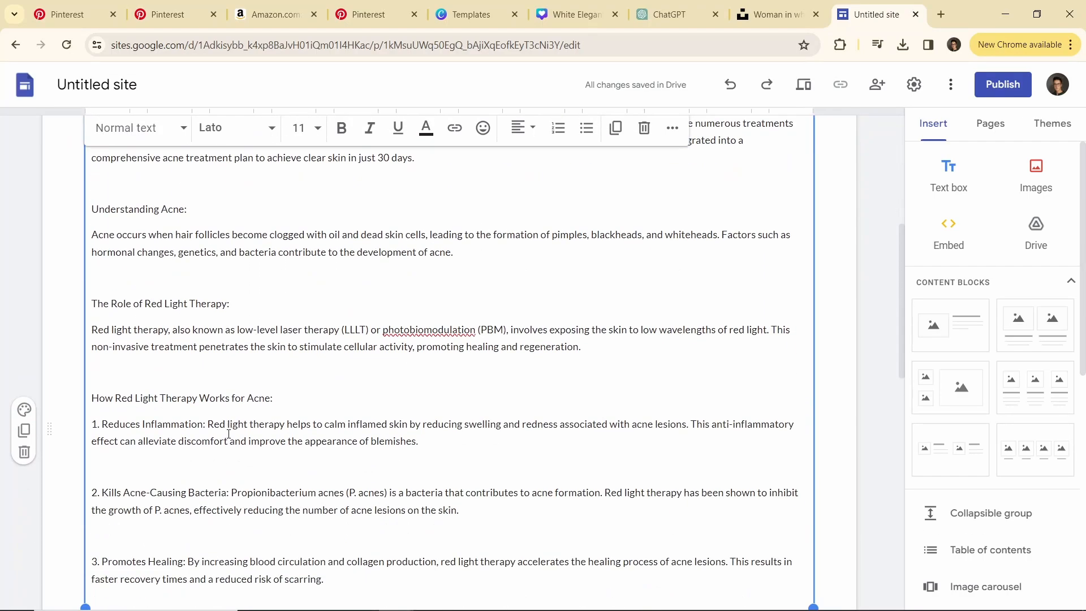
pyautogui.moveTo(232, 304); pyautogui.dragTo(93, 298)
pyautogui.click(220, 300)
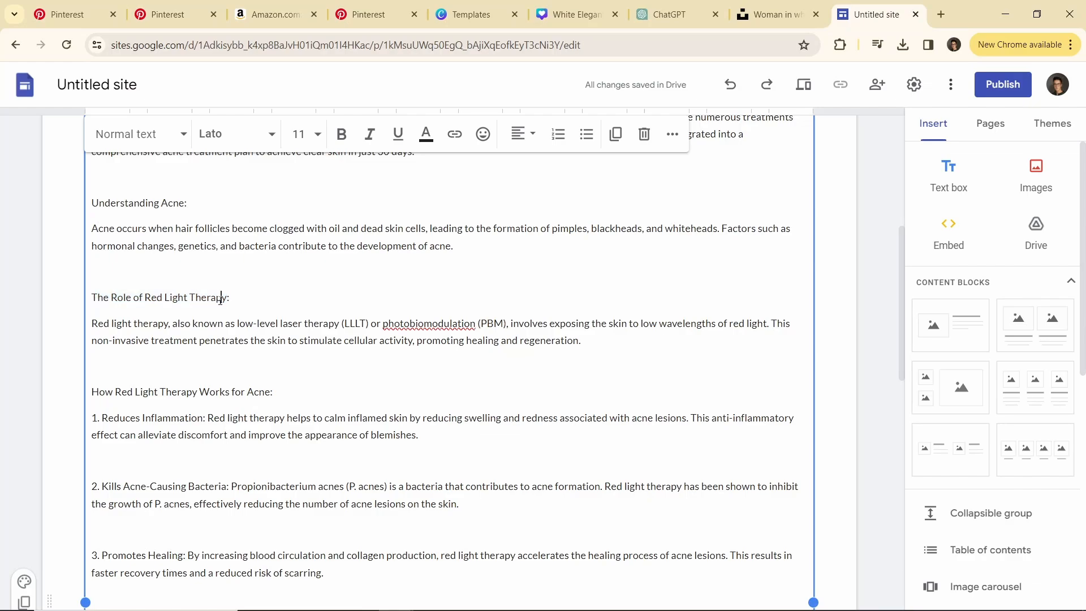
pyautogui.scroll(-4, 314, 361)
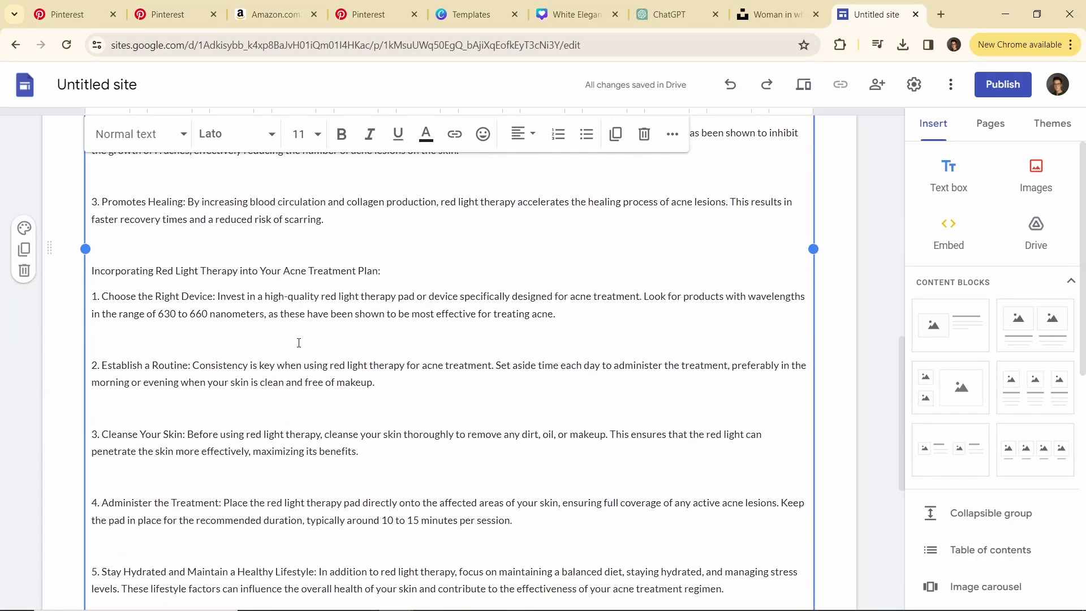
pyautogui.scroll(5, 298, 342)
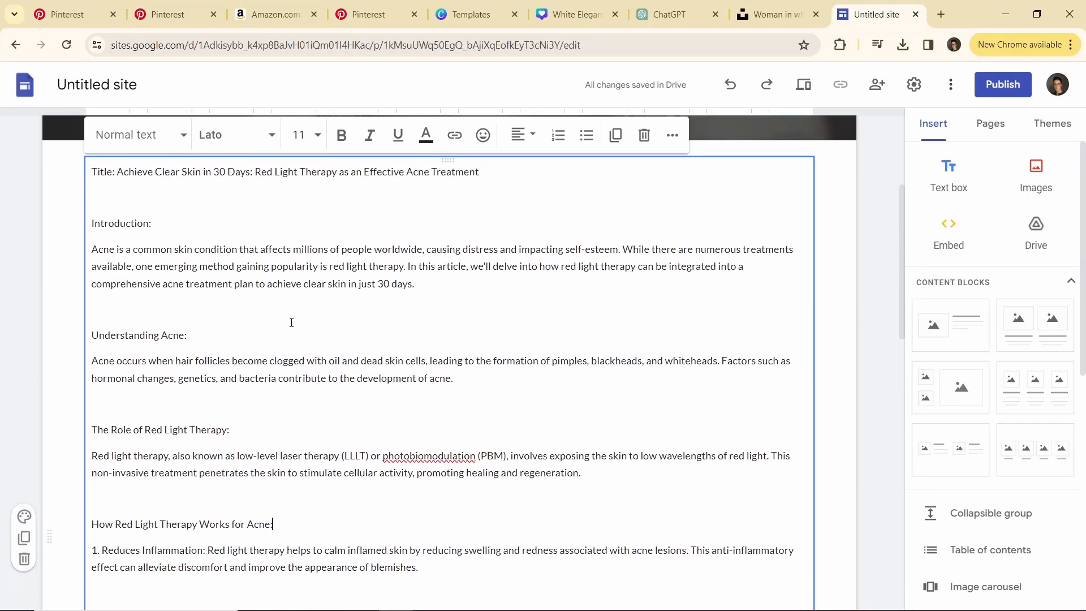
pyautogui.scroll(-3, 305, 350)
pyautogui.click(306, 329)
pyautogui.scroll(1, 318, 333)
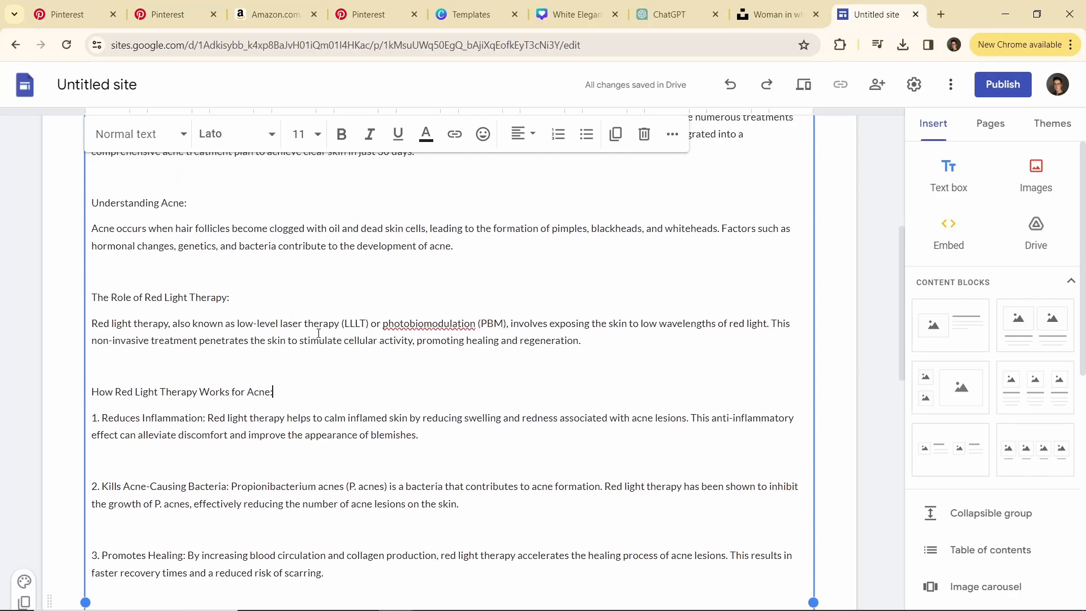
pyautogui.scroll(2, 318, 330)
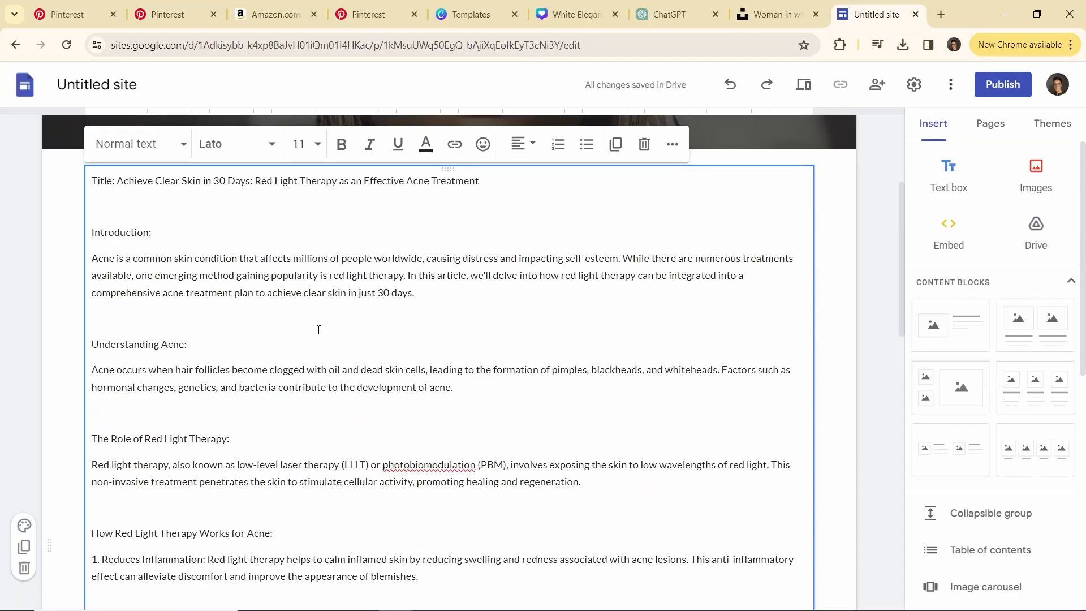
pyautogui.scroll(2, 318, 330)
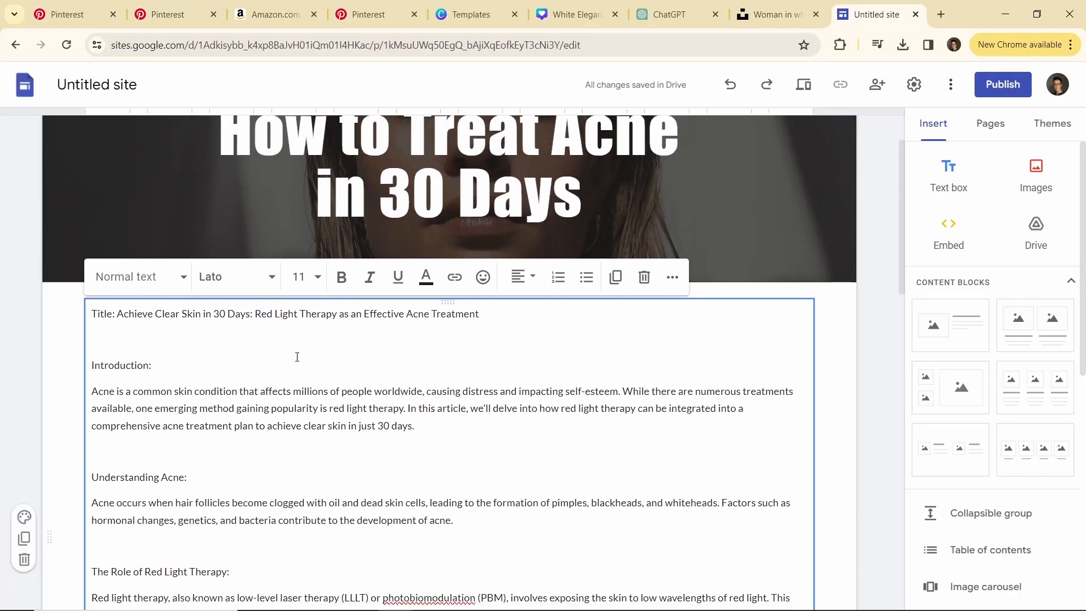
pyautogui.scroll(-3, 300, 356)
pyautogui.scroll(-2, 300, 356)
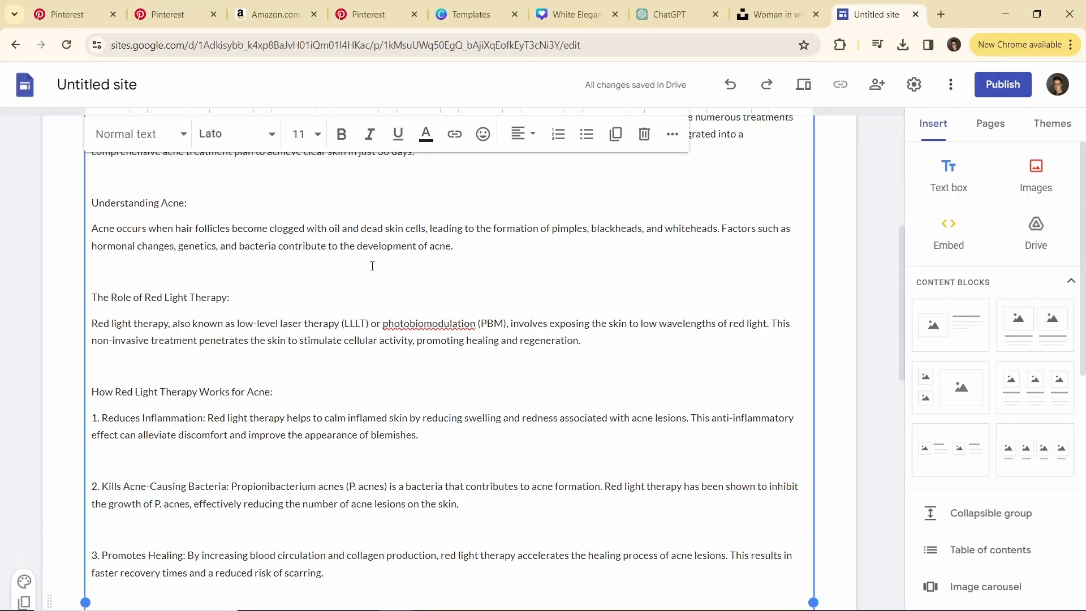
# Switch to Amazon, copy the Lifepro Red Light Therapy Belt's short affiliate link, close the link popup and return to Google Sites.
pyautogui.click(274, 14)
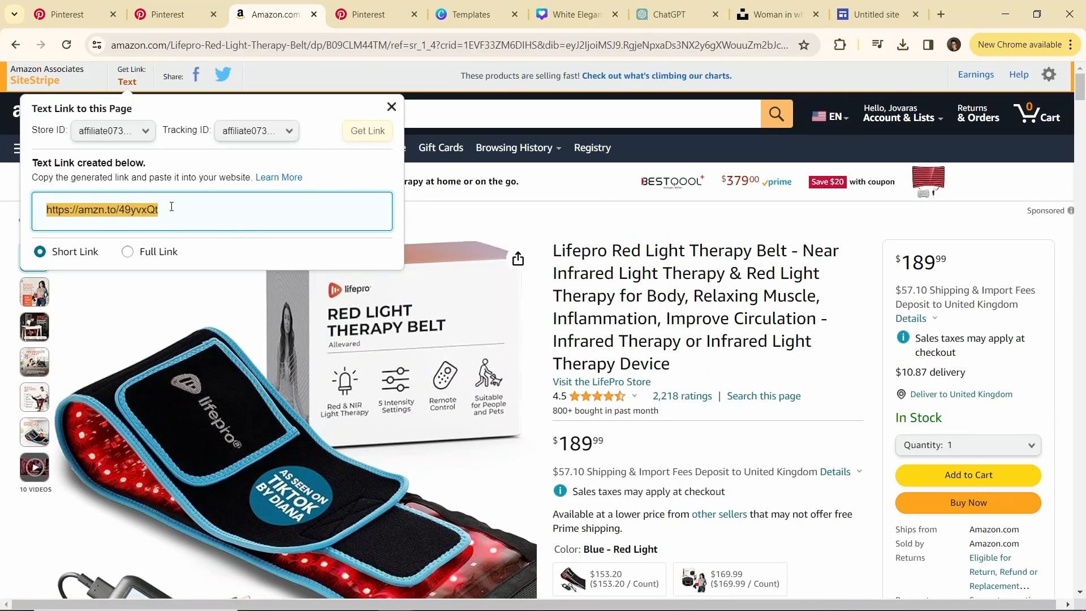
pyautogui.click(392, 107)
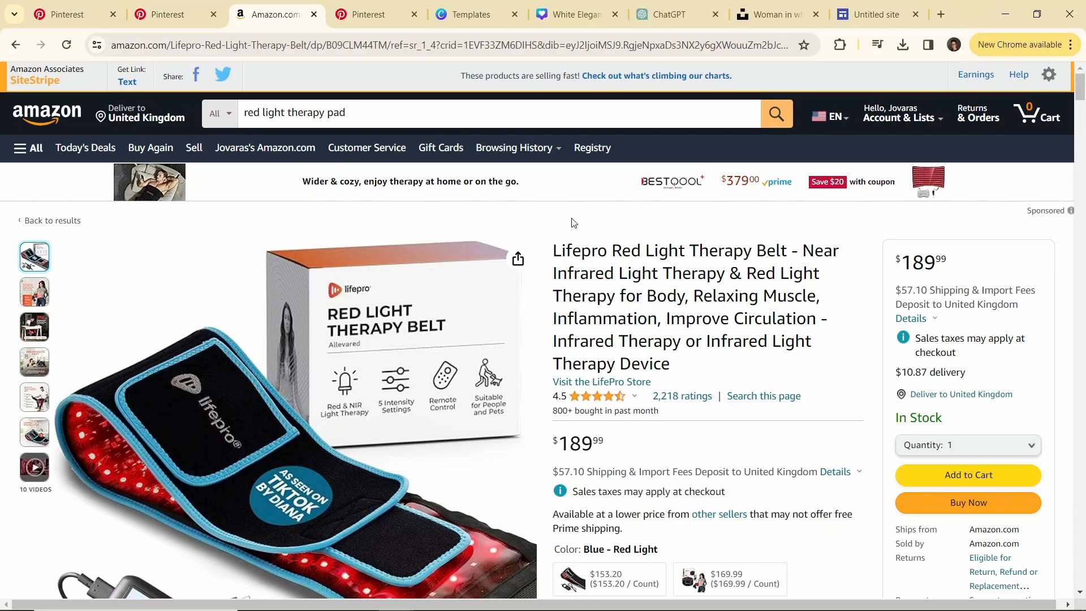
pyautogui.click(851, 17)
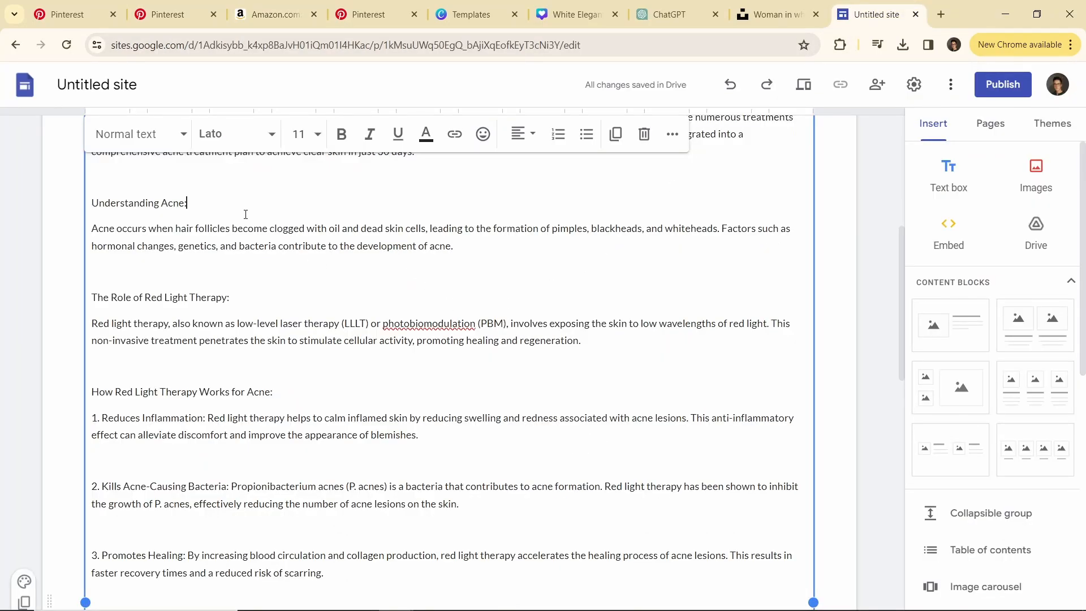
pyautogui.click(229, 300)
pyautogui.scroll(1, 259, 312)
pyautogui.moveTo(227, 368); pyautogui.dragTo(147, 367)
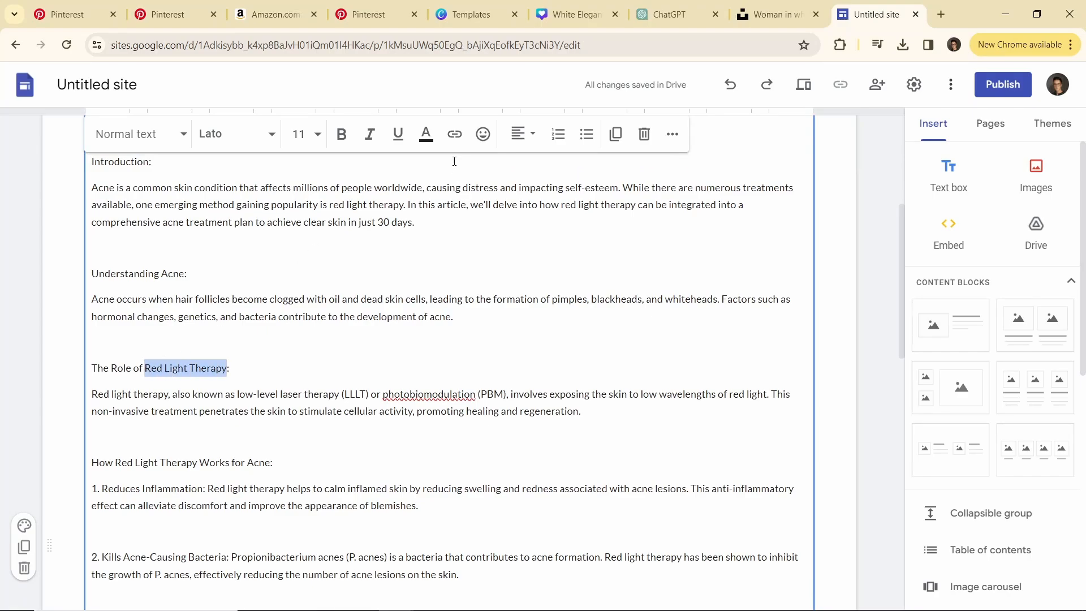
pyautogui.click(456, 136)
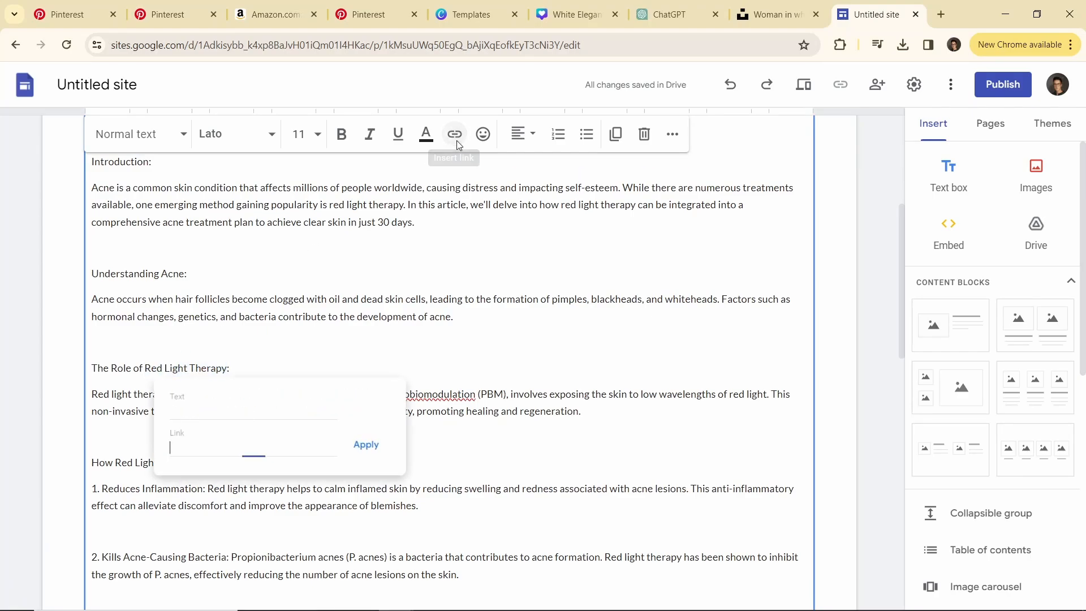
pyautogui.write('https://amzn.to/49yvxQt')
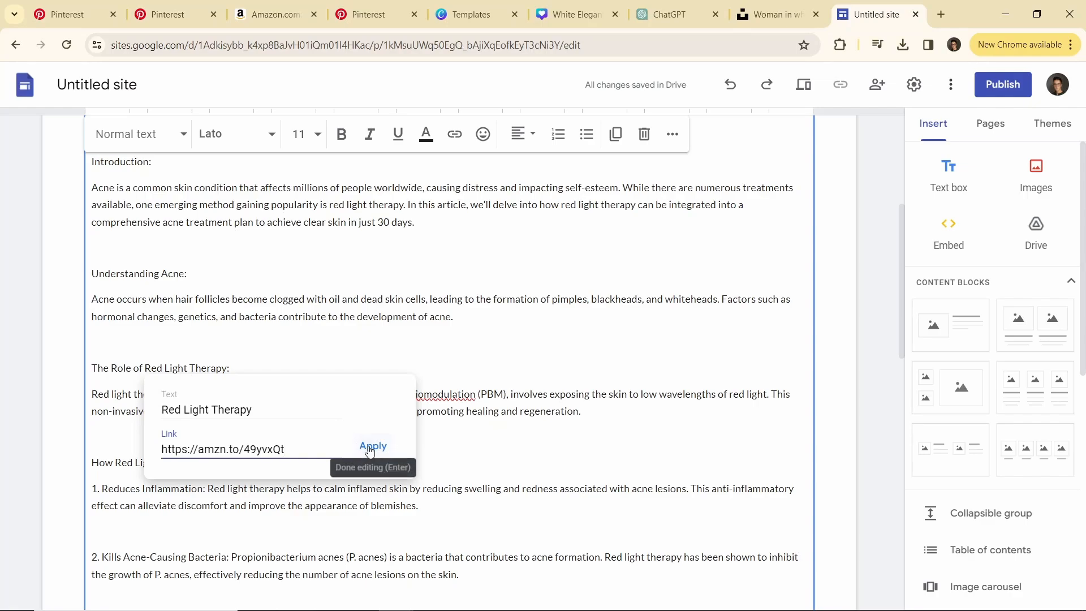
pyautogui.click(369, 447)
# Make the heading "The Role of Red Light Therapy" bold.
pyautogui.moveTo(228, 368); pyautogui.dragTo(96, 366)
pyautogui.click(341, 134)
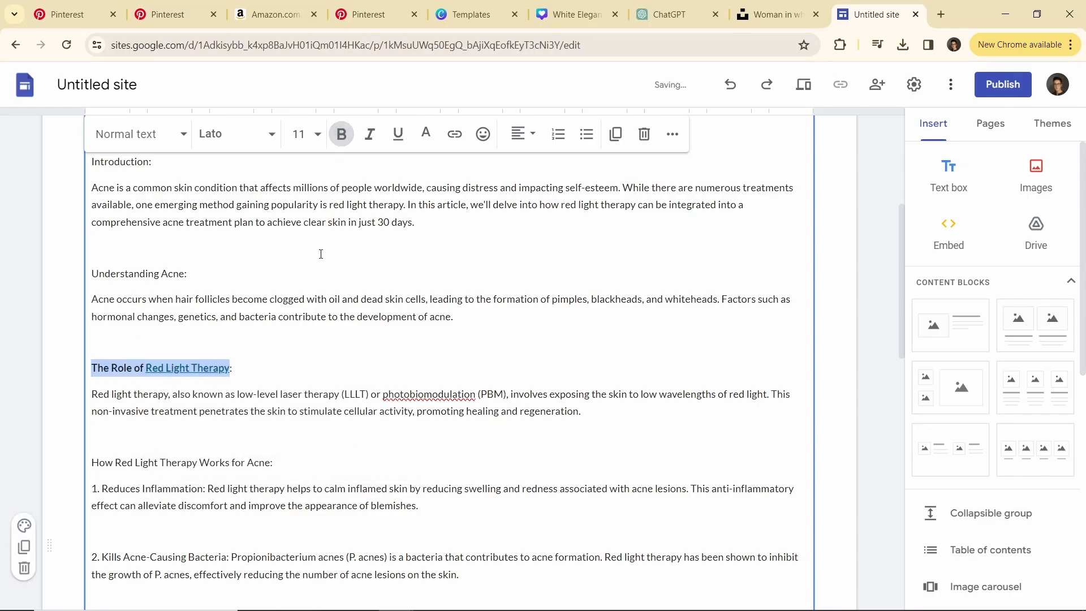
pyautogui.click(237, 356)
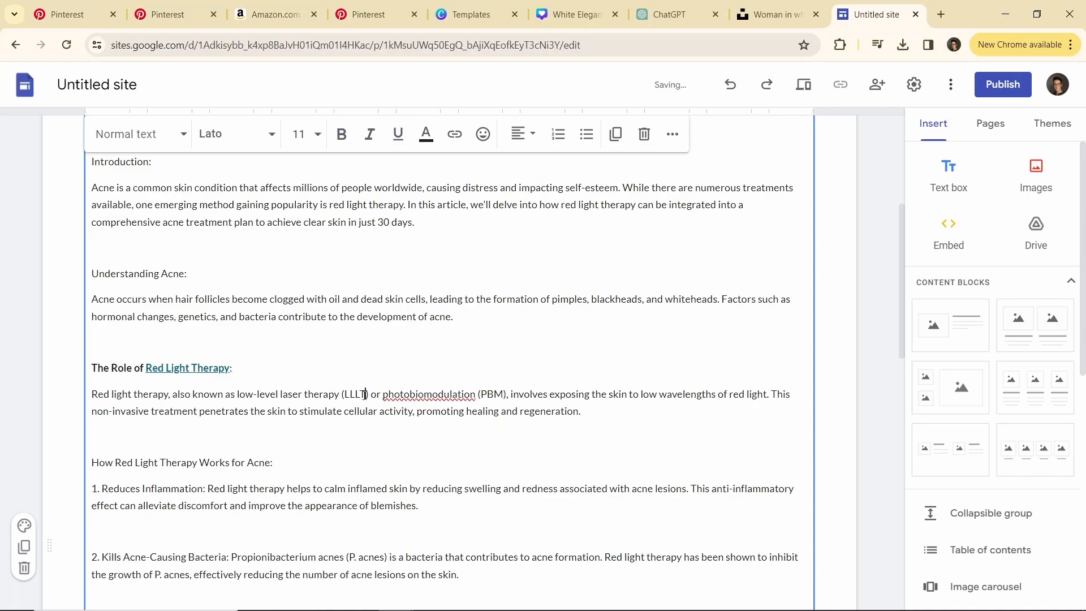
pyautogui.click(287, 394)
pyautogui.scroll(-1, 226, 393)
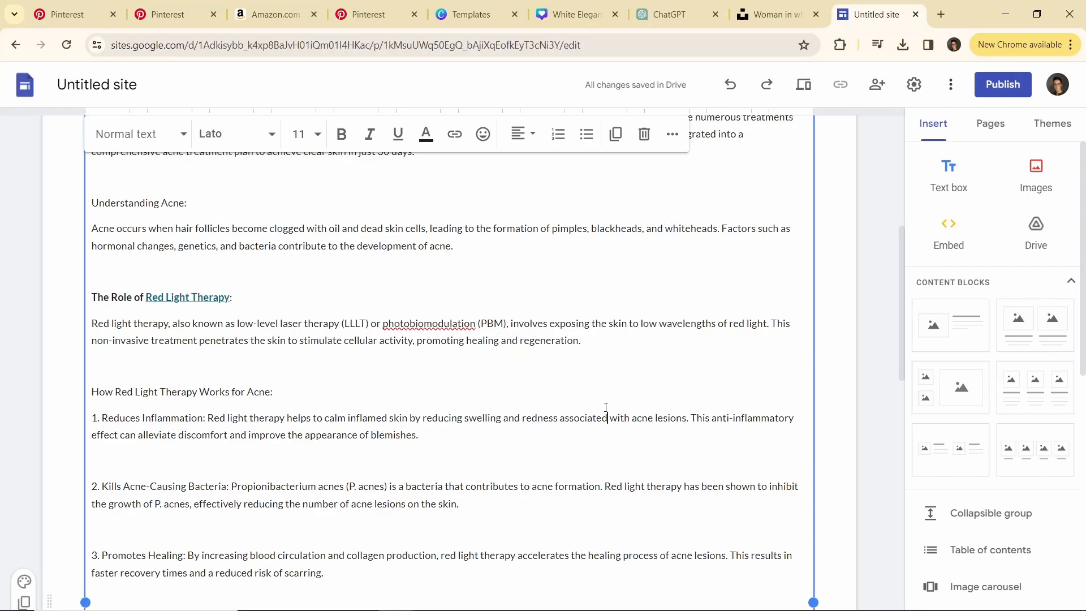
# Publish the site to the web under the address skincaresolutionsforacne.
pyautogui.scroll(5, 605, 407)
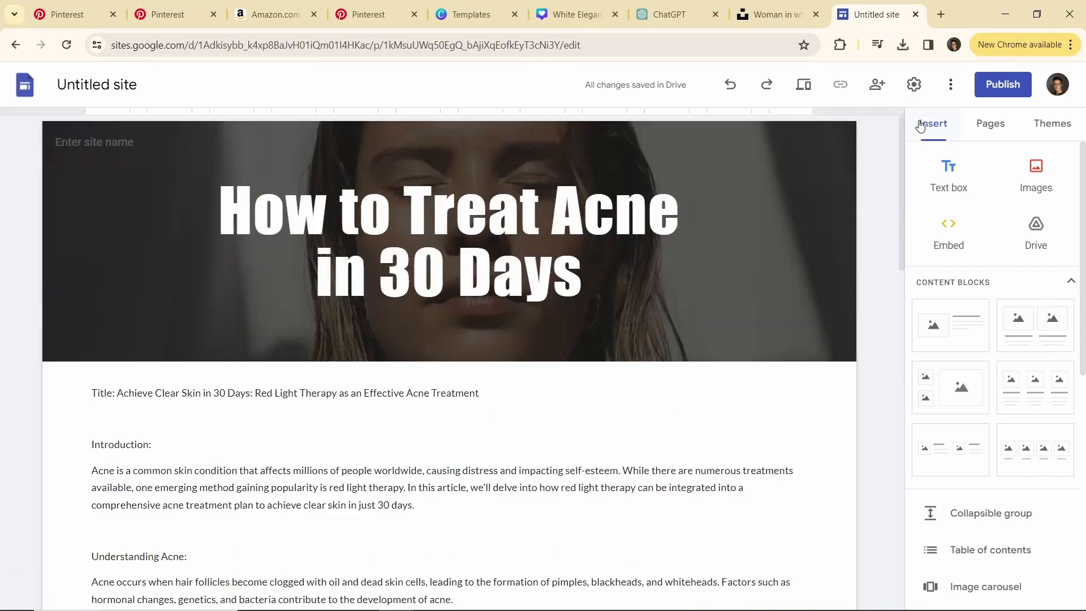
pyautogui.click(1003, 84)
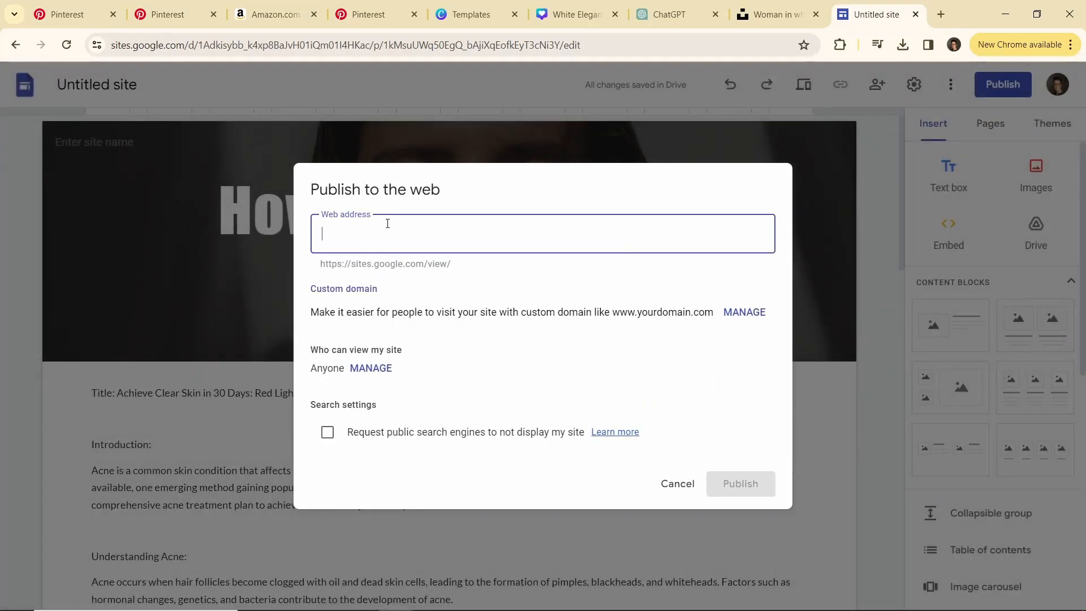
pyautogui.hotkey('ctrl', 'v')
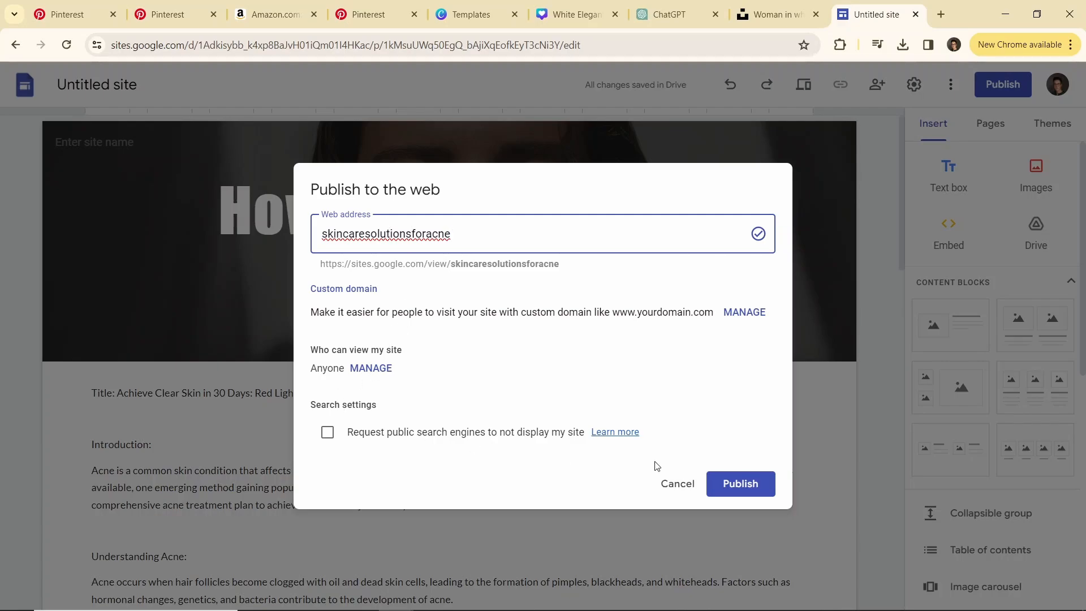
pyautogui.click(739, 483)
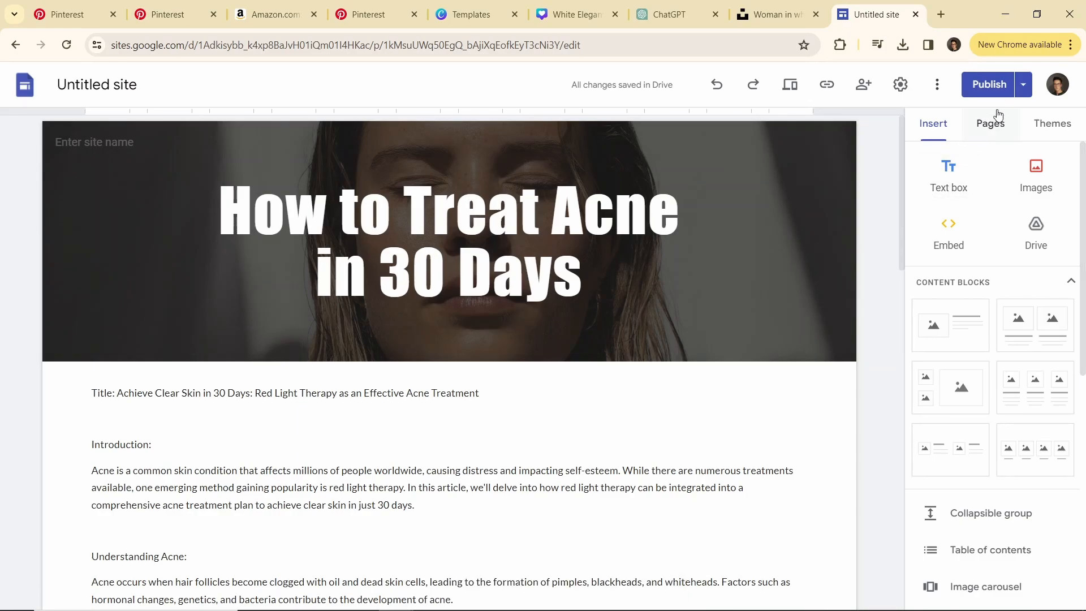
# View the published site and test the "Red Light Therapy" link in its article heading.
pyautogui.click(1023, 84)
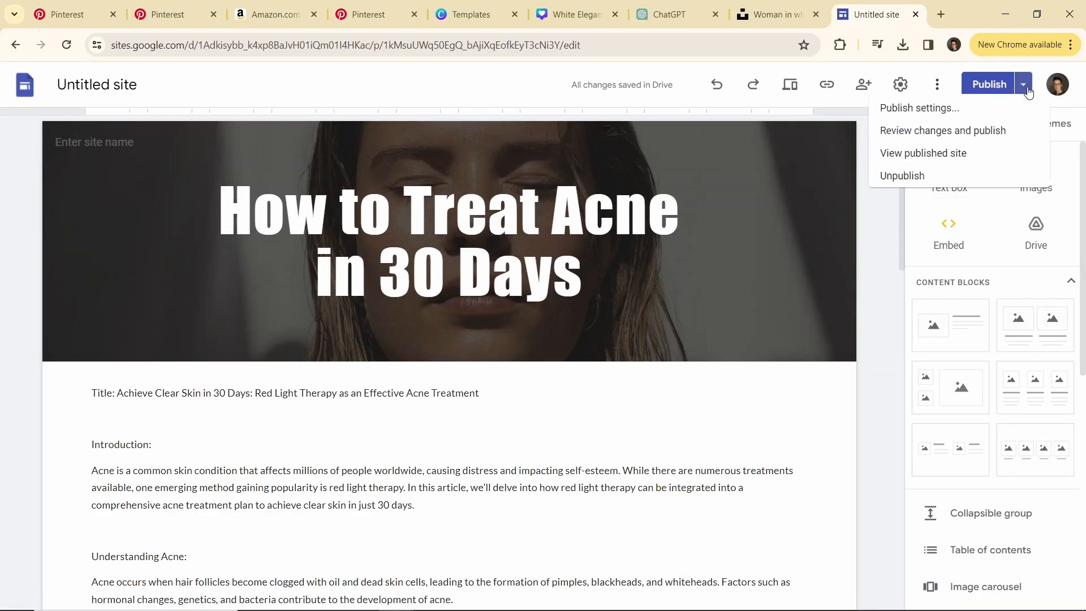
pyautogui.click(936, 161)
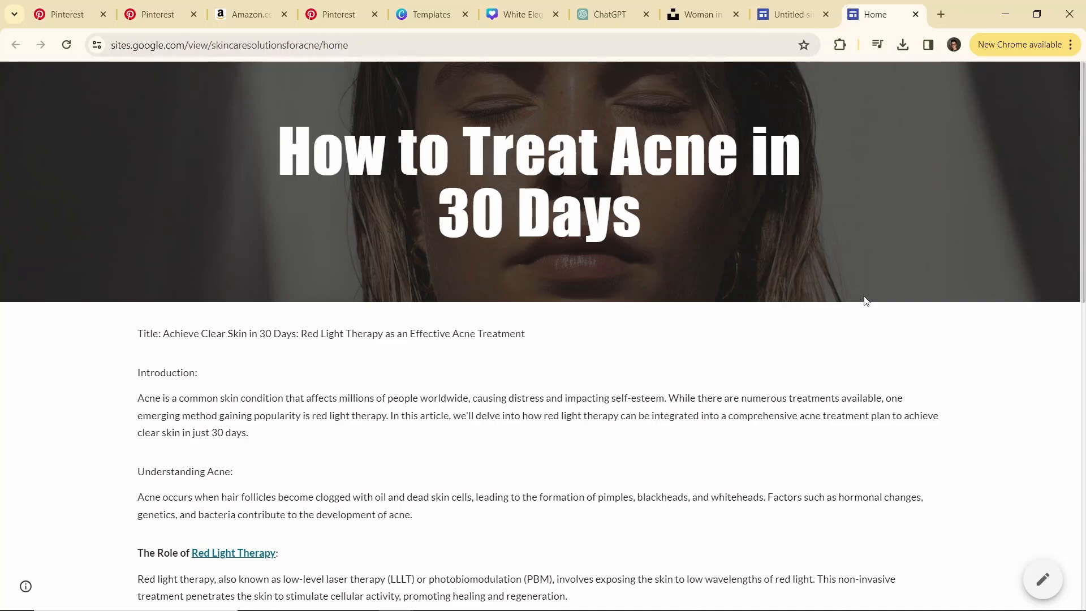
pyautogui.scroll(-1, 376, 439)
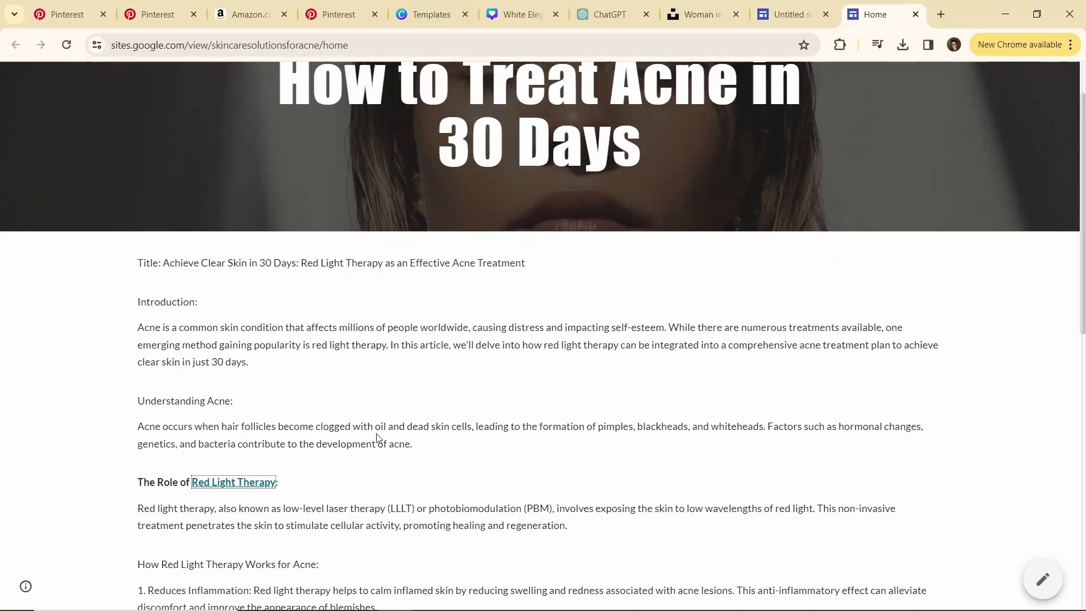
pyautogui.click(268, 485)
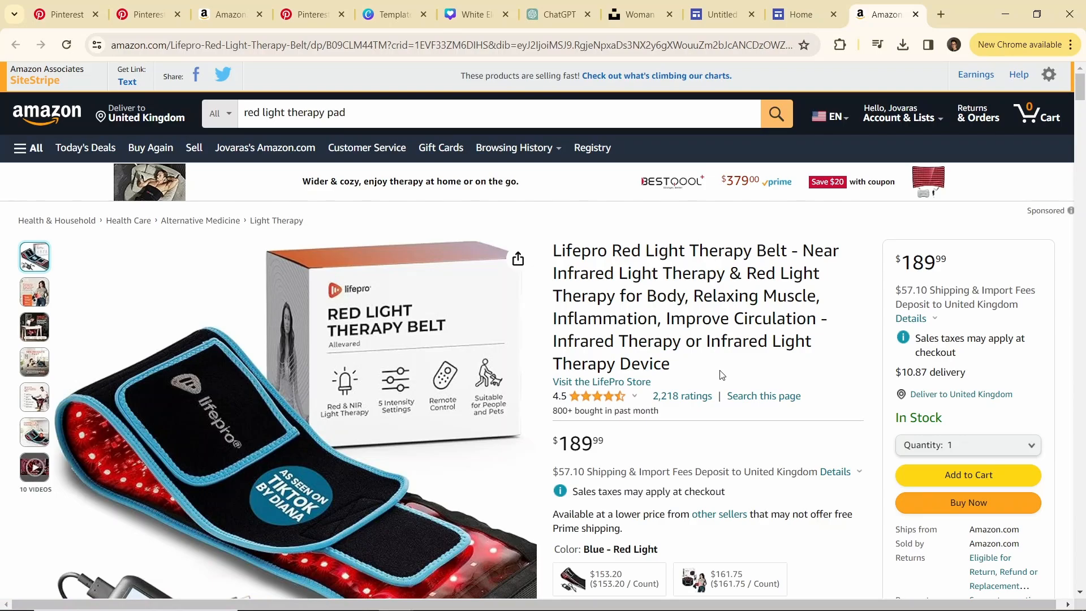
# Switch to the Pinterest Pin builder and title the Pin "How to Treat Acne in 30 Days".
pyautogui.hotkey('ctrl', '1')
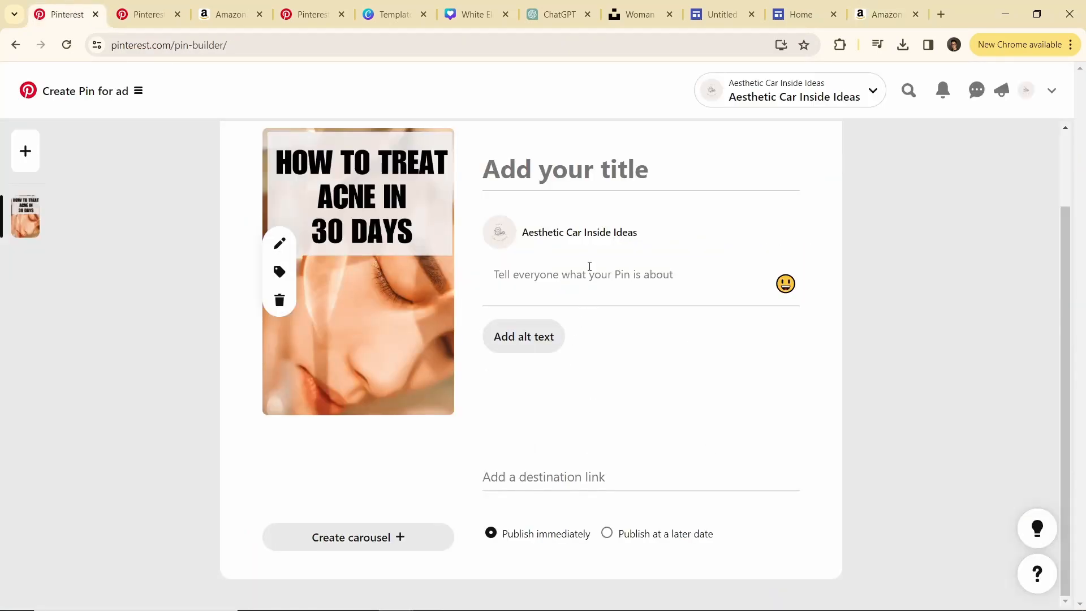
pyautogui.click(559, 240)
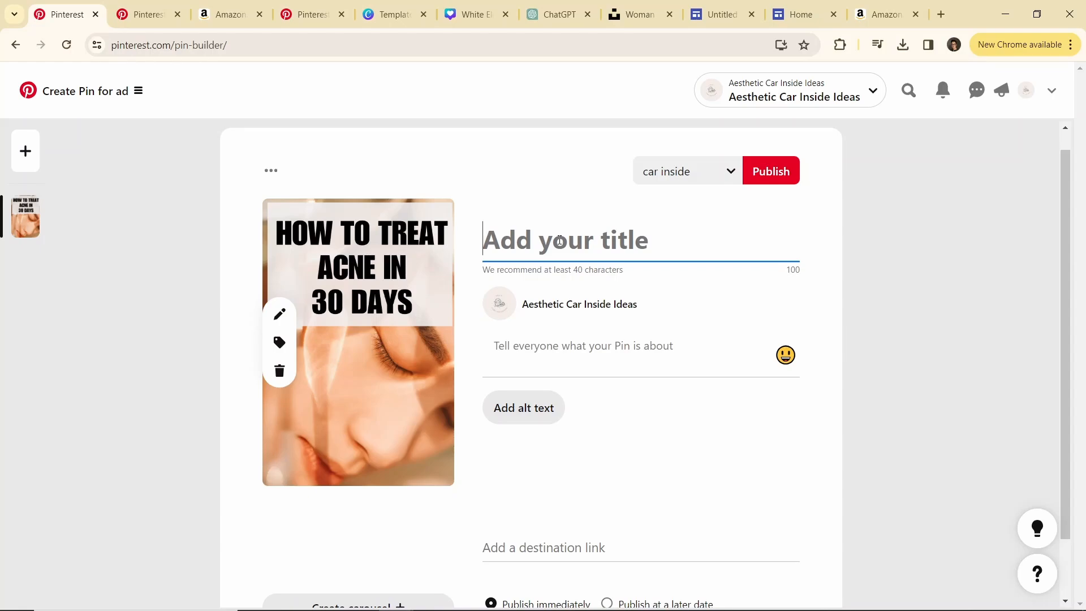
pyautogui.write('How to')
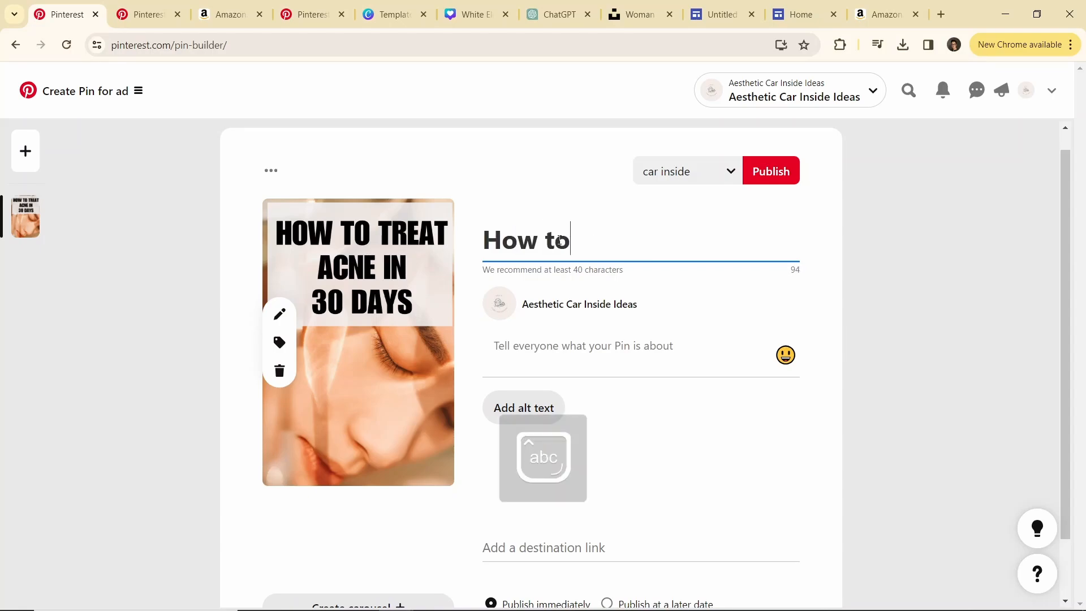
pyautogui.write(' Treat ')
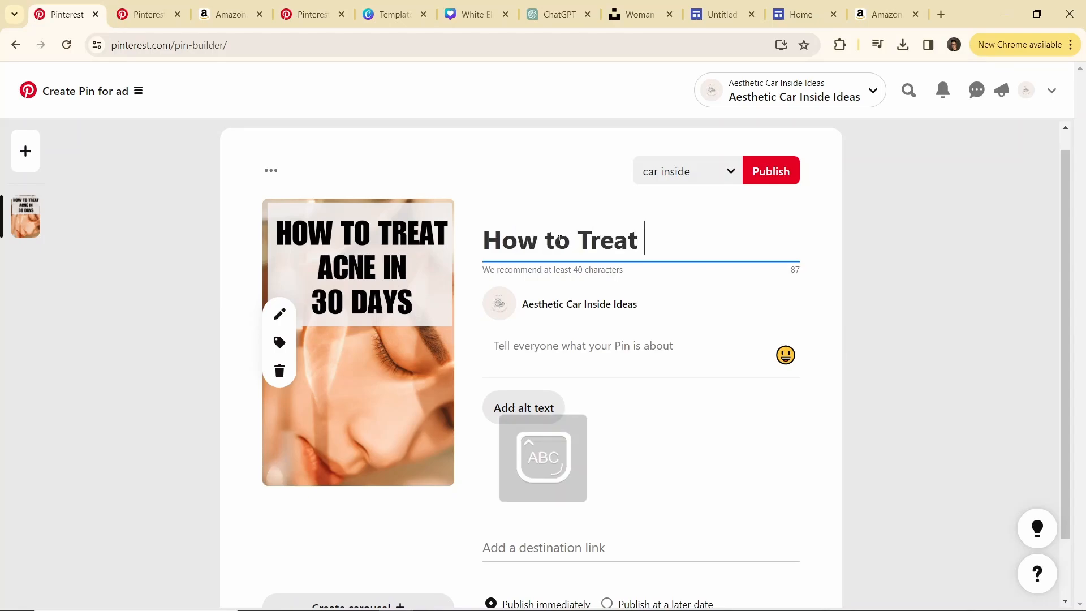
pyautogui.write('Acne in 3')
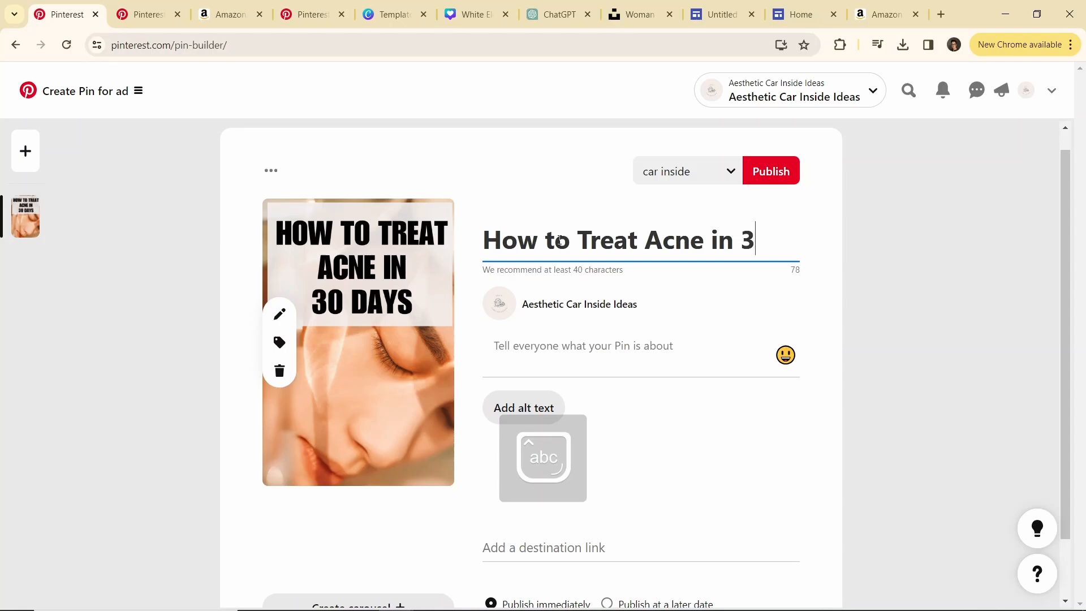
pyautogui.press('BackSpace')
pyautogui.write('30 Days')
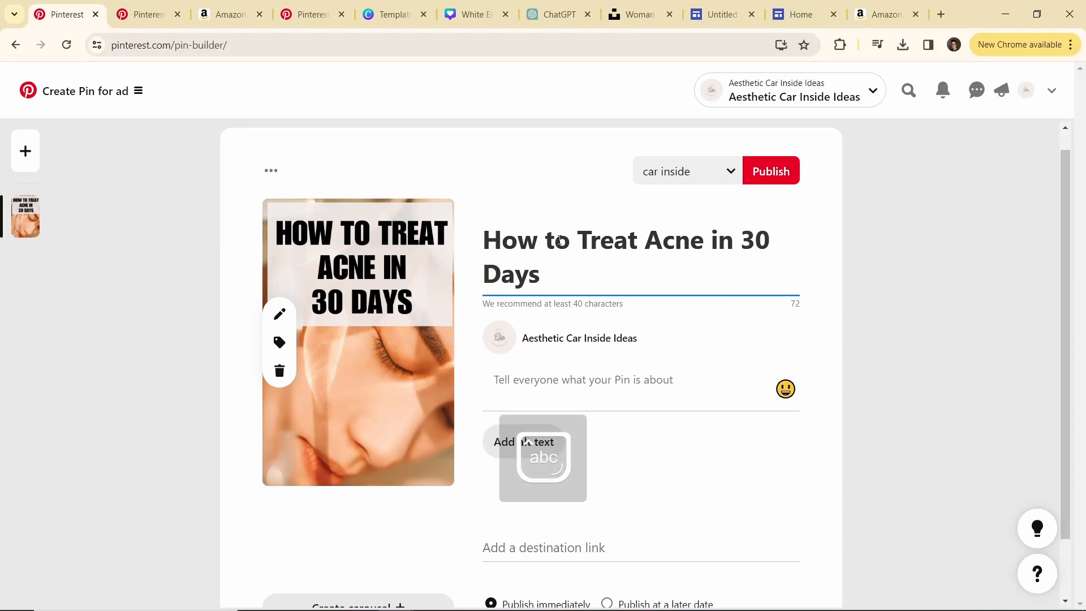
# Switch to ChatGPT, reuse the earlier Pinterest description prompt as a new message and change its length to 200 symbols.
pyautogui.click(528, 395)
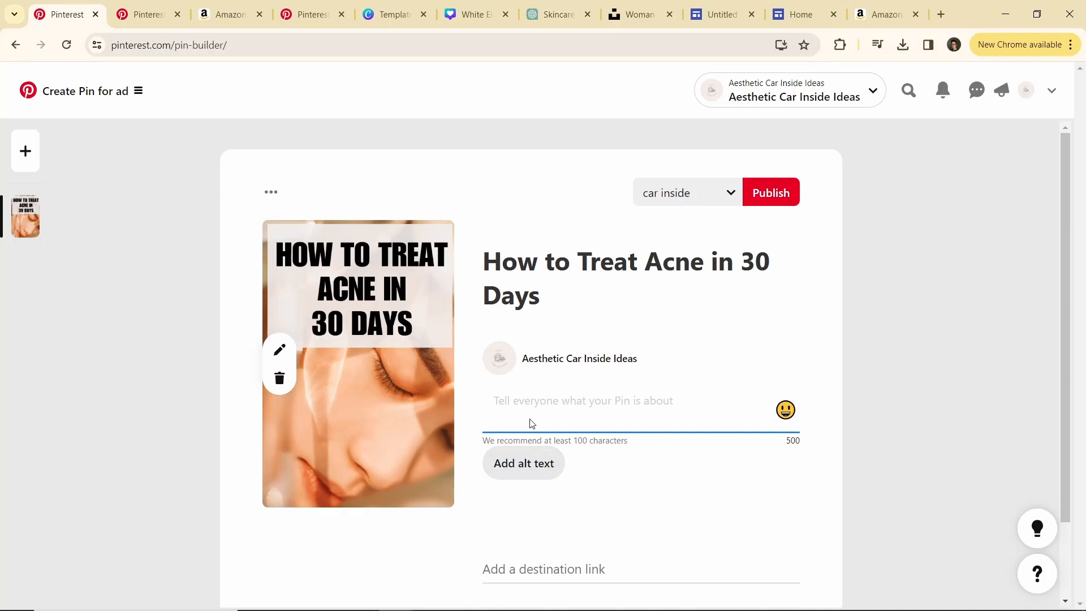
pyautogui.click(540, 15)
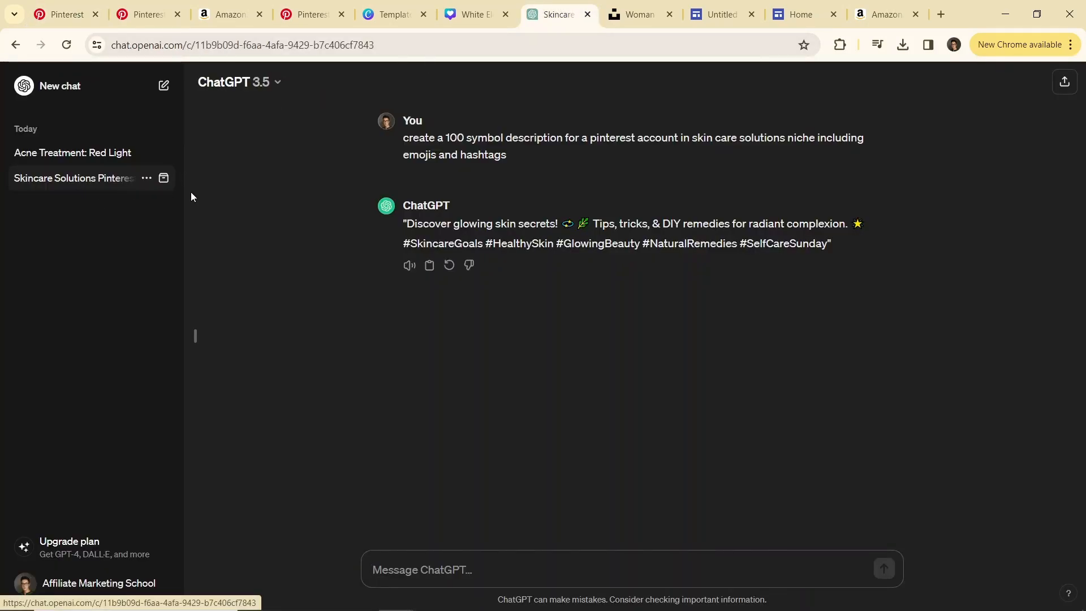
pyautogui.moveTo(405, 140); pyautogui.dragTo(514, 155)
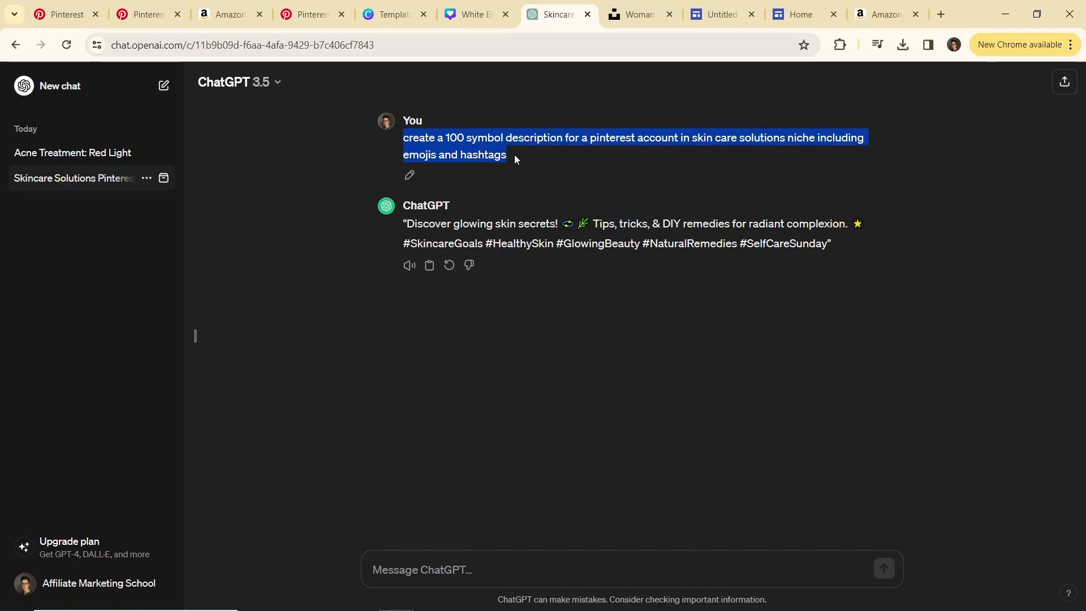
pyautogui.hotkey('ctrl', 'c')
pyautogui.click(452, 561)
pyautogui.hotkey('ctrl', 'v')
pyautogui.click(416, 551)
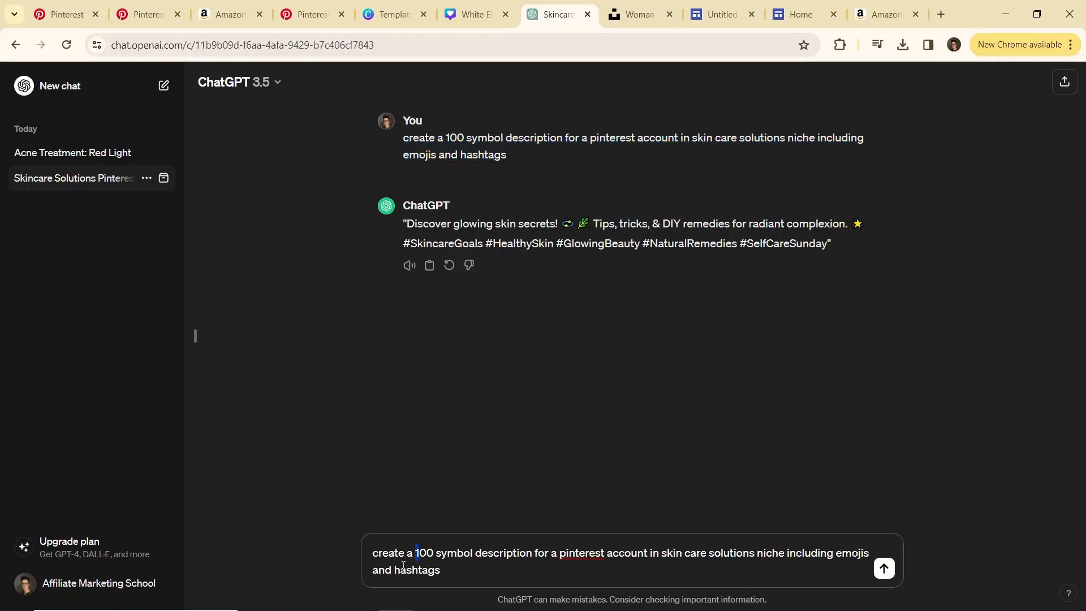
pyautogui.write('2')
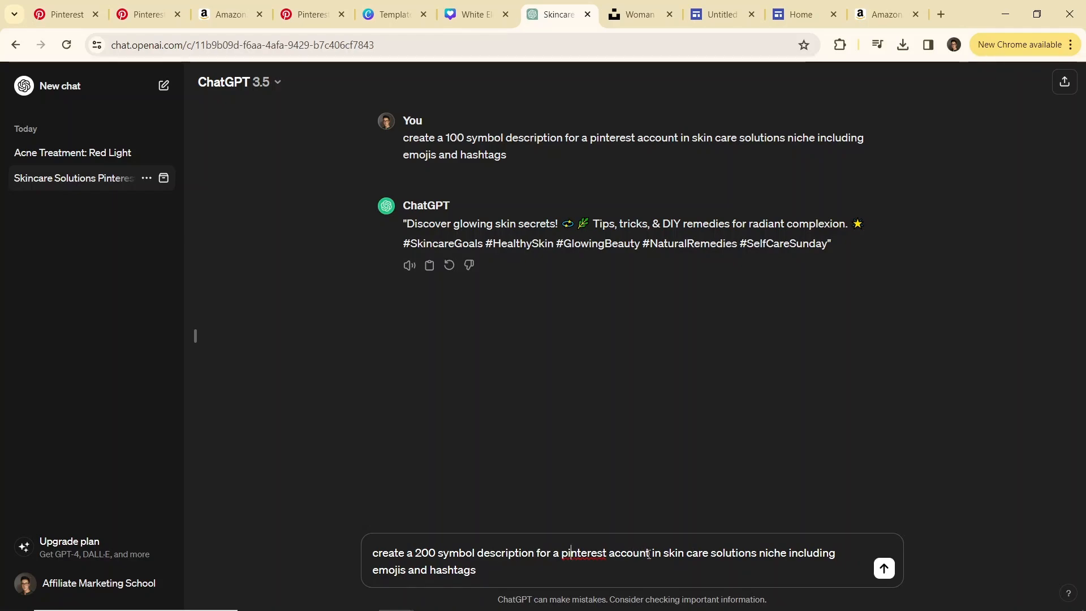
# Reword the prompt to request a description for a "pinterest pin about how to treat acne in 30 days" and send it.
pyautogui.moveTo(649, 554); pyautogui.dragTo(609, 554)
pyautogui.write('pin')
pyautogui.moveTo(626, 553); pyautogui.dragTo(761, 553)
pyautogui.write('about ')
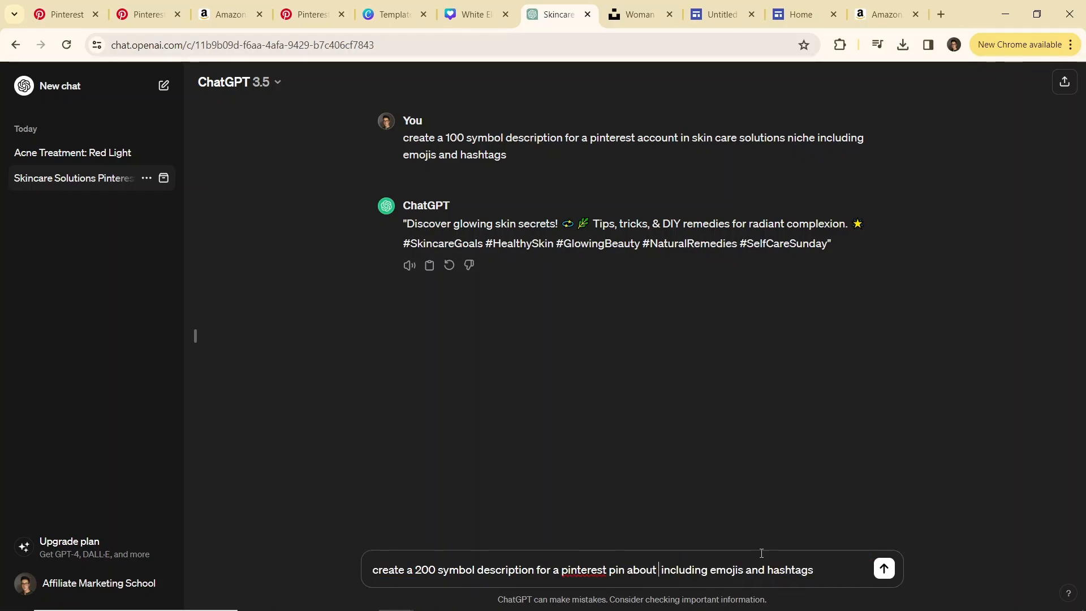
pyautogui.write('how to ')
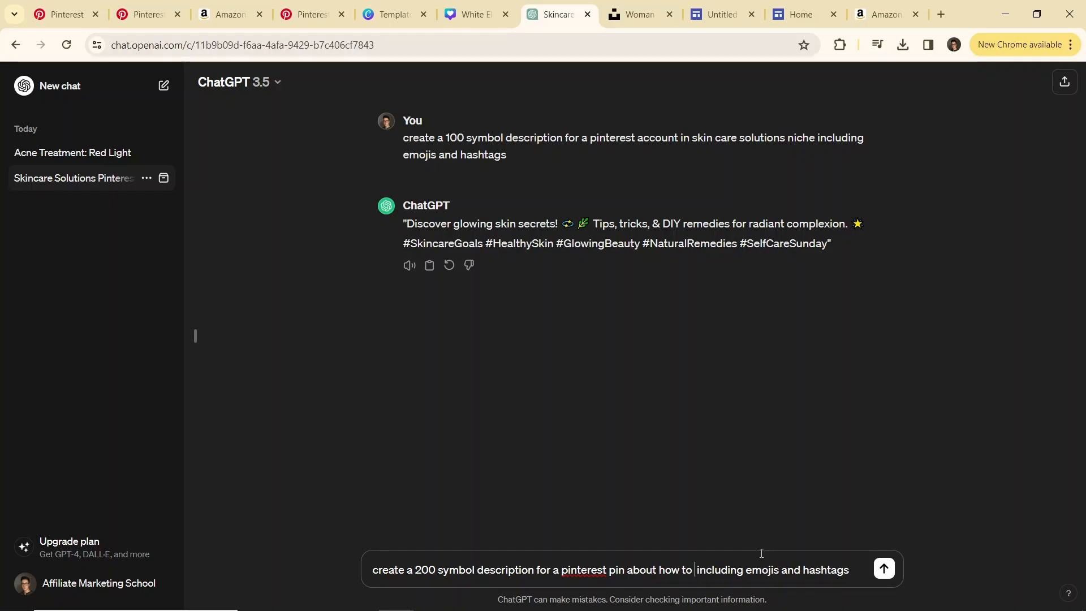
pyautogui.write('treat acne in')
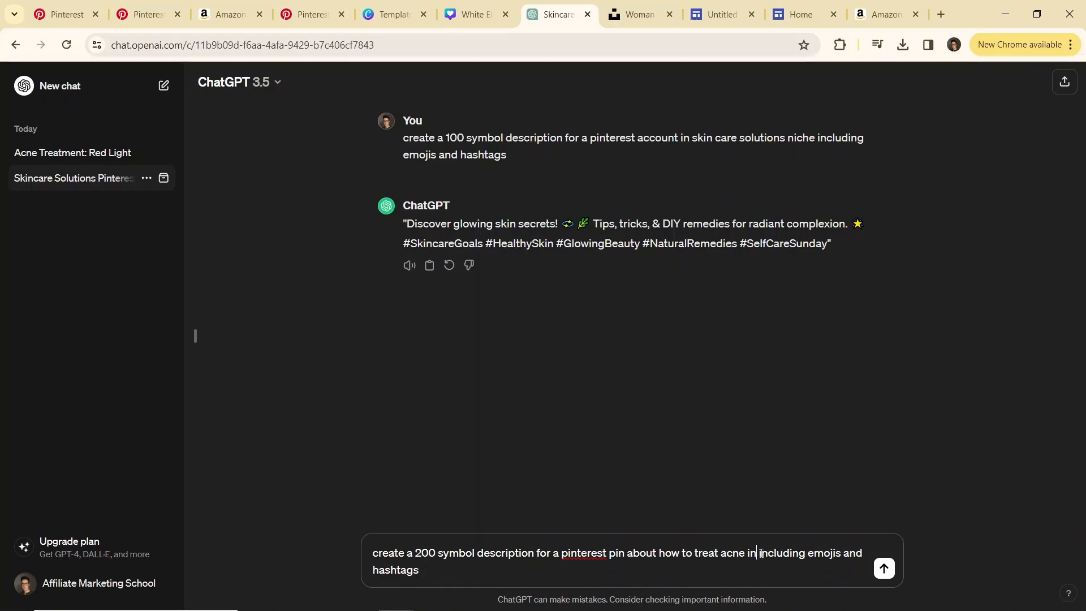
pyautogui.write(' 30 days')
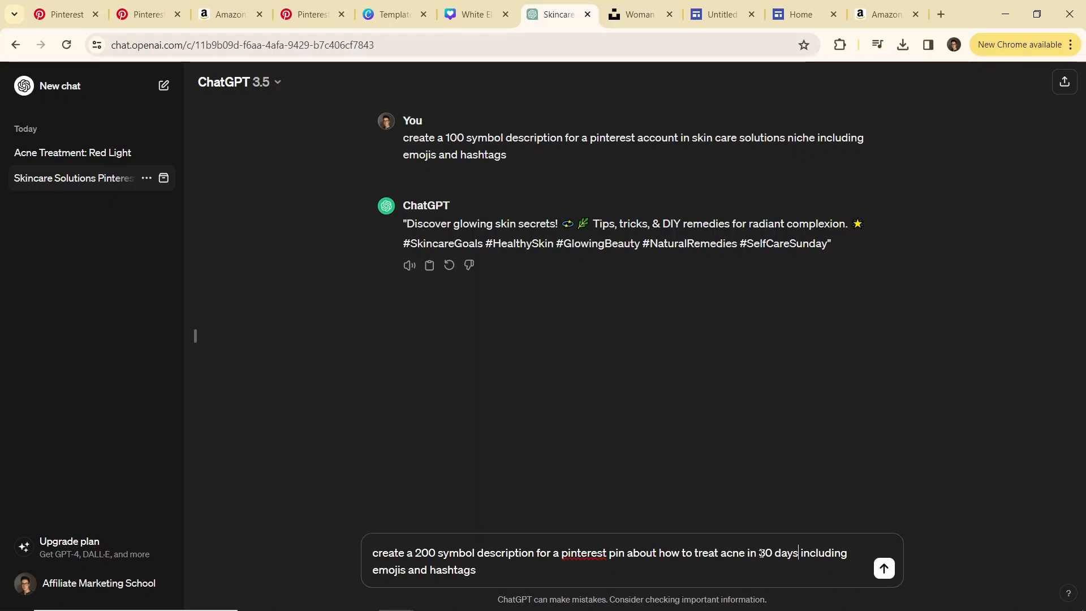
pyautogui.press('Return')
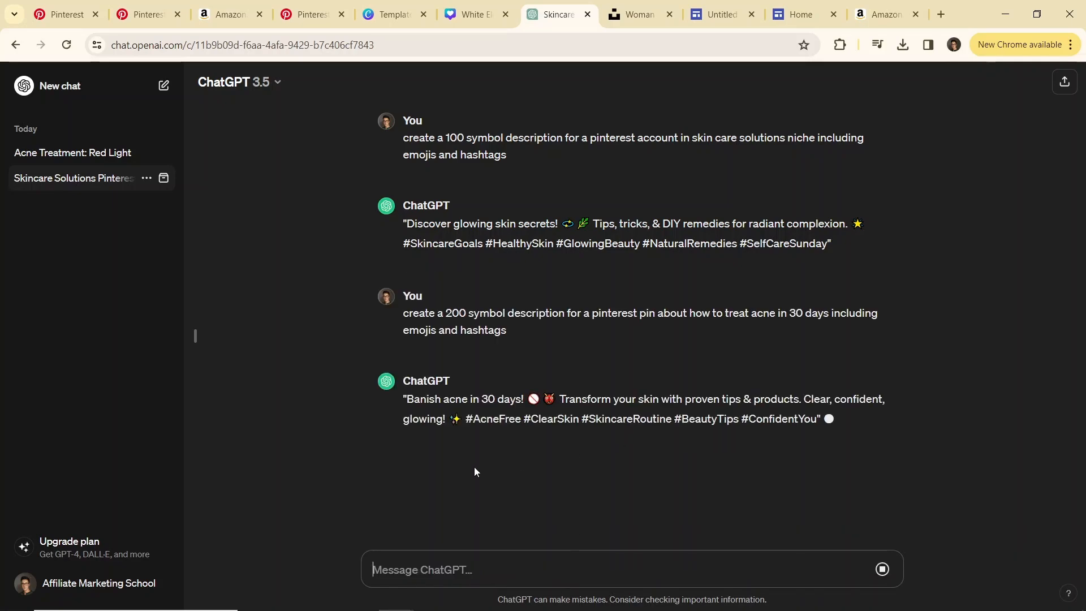
# Copy ChatGPT's "Banish acne in 30 days!" reply and paste it as the Pin's description on Pinterest.
pyautogui.click(429, 440)
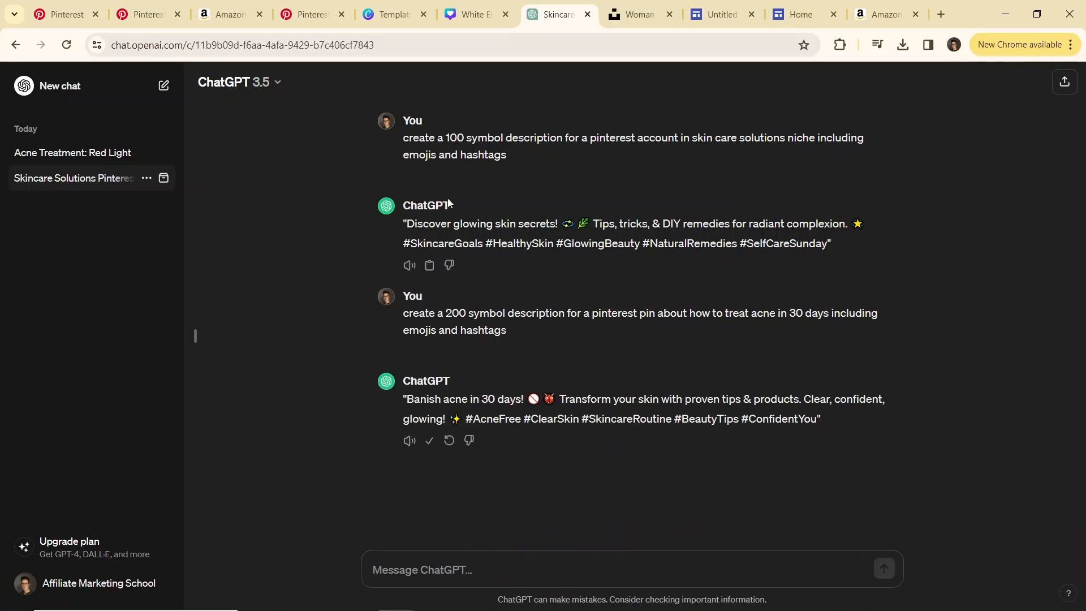
pyautogui.click(63, 14)
pyautogui.click(579, 451)
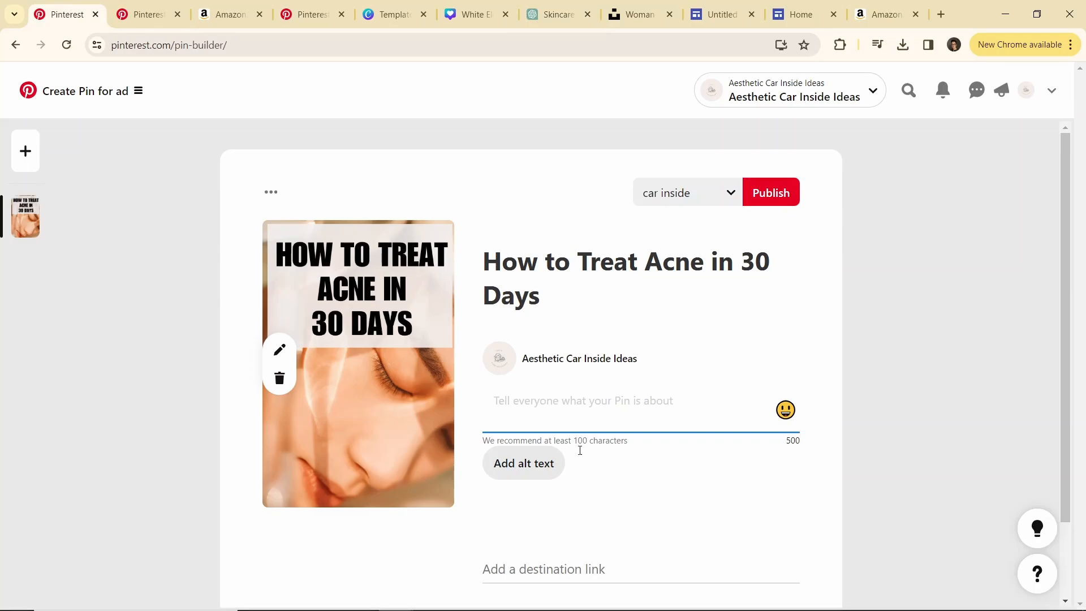
pyautogui.hotkey('ctrl', 'v')
# Copy the published Google Sites page's address and set it as the Pin's destination link.
pyautogui.click(537, 567)
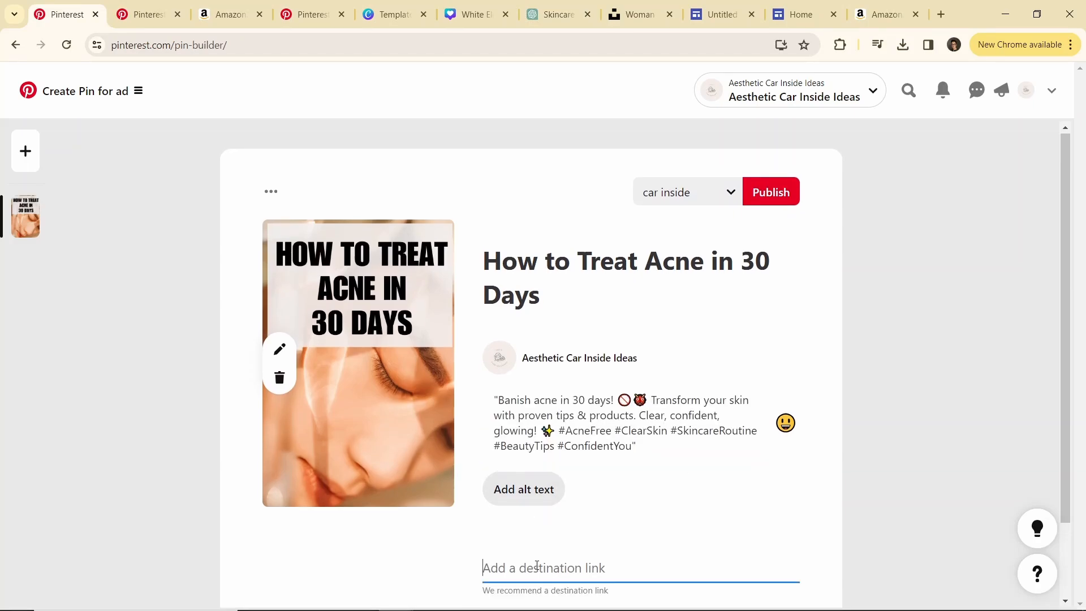
pyautogui.click(797, 14)
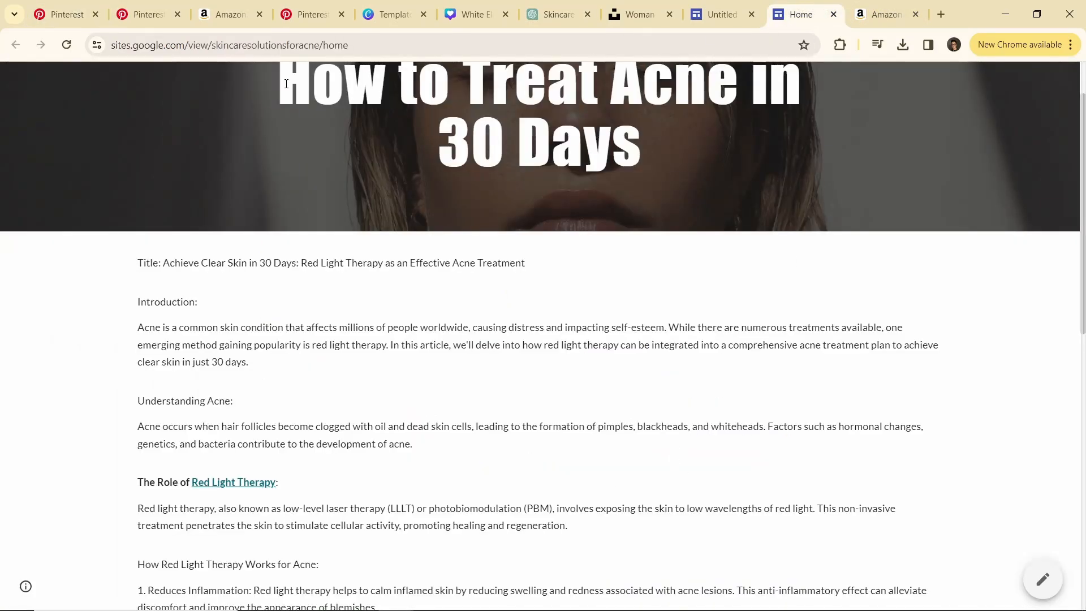
pyautogui.click(204, 49)
pyautogui.click(64, 14)
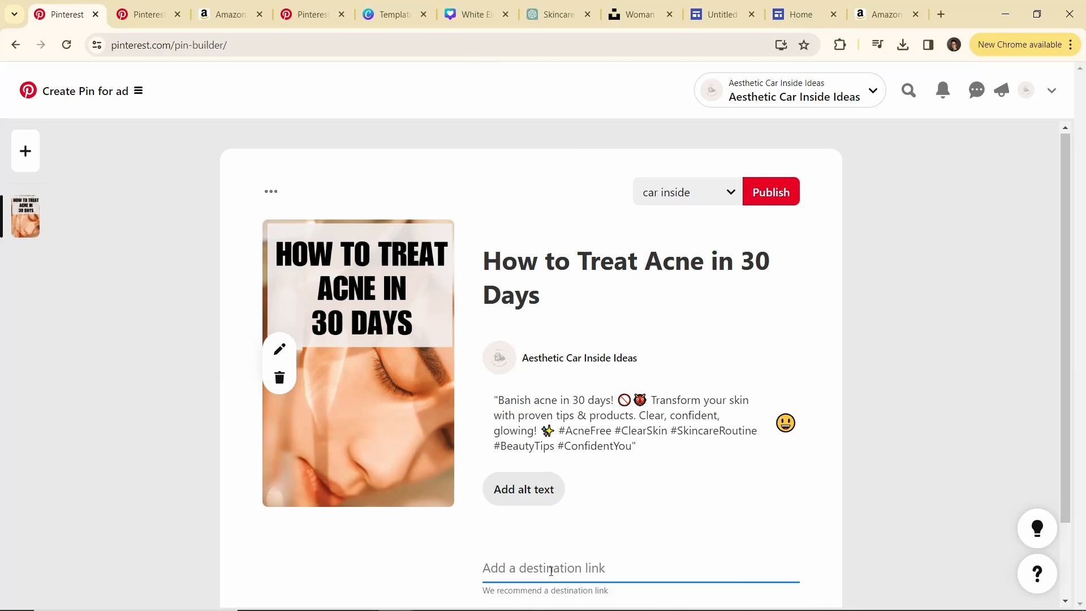
pyautogui.hotkey('ctrl', 'v')
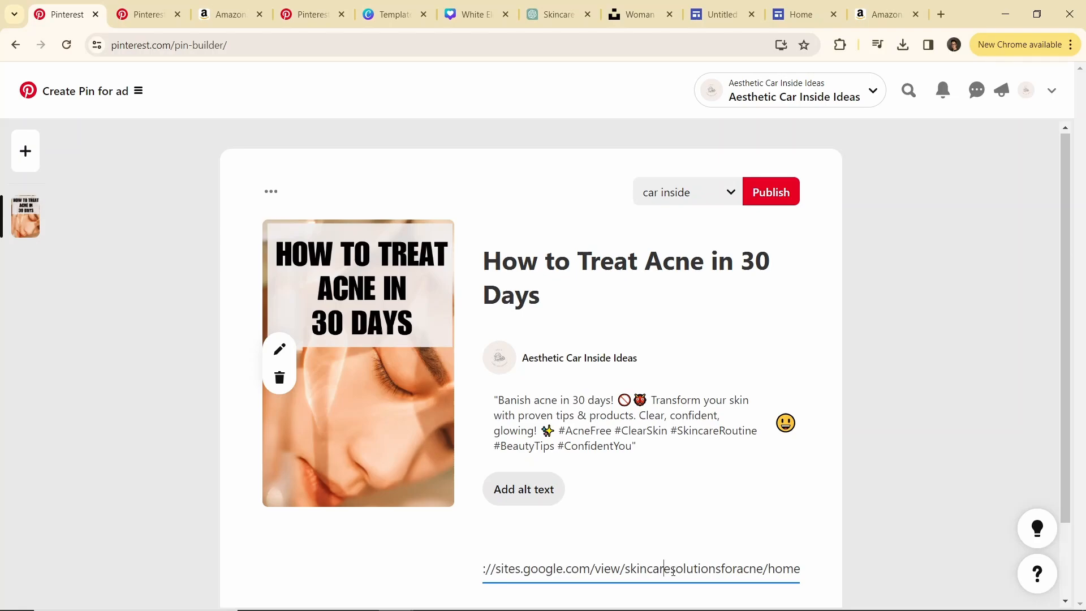
pyautogui.click(701, 568)
# Create a new board named "skin care" for the acne Pin, leaving it non-secret, and publish the Pin to it.
pyautogui.scroll(-2, 586, 543)
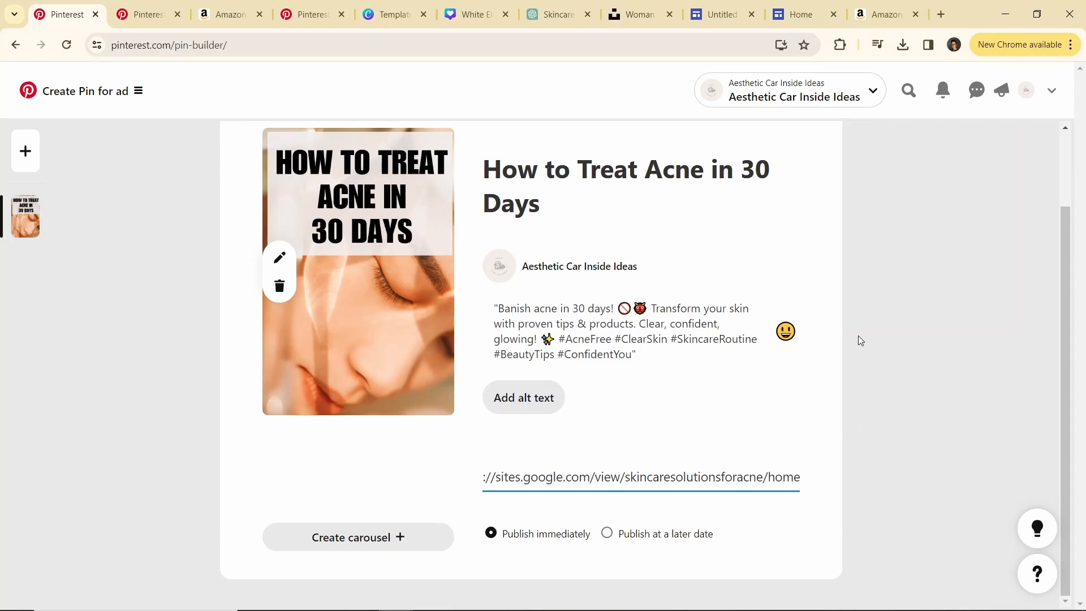
pyautogui.scroll(2, 863, 281)
pyautogui.click(725, 193)
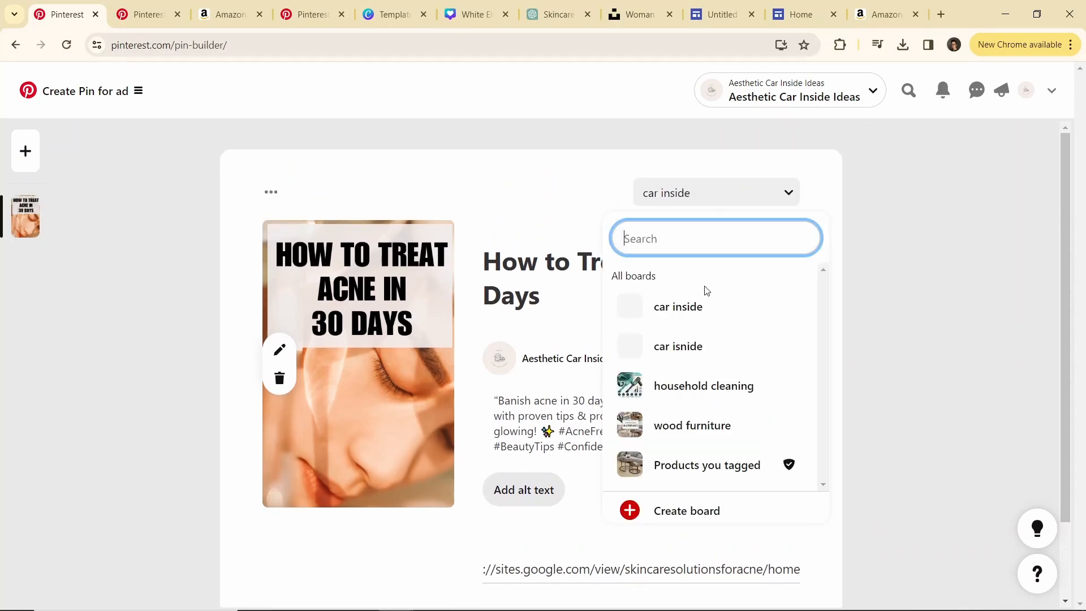
pyautogui.write('skin')
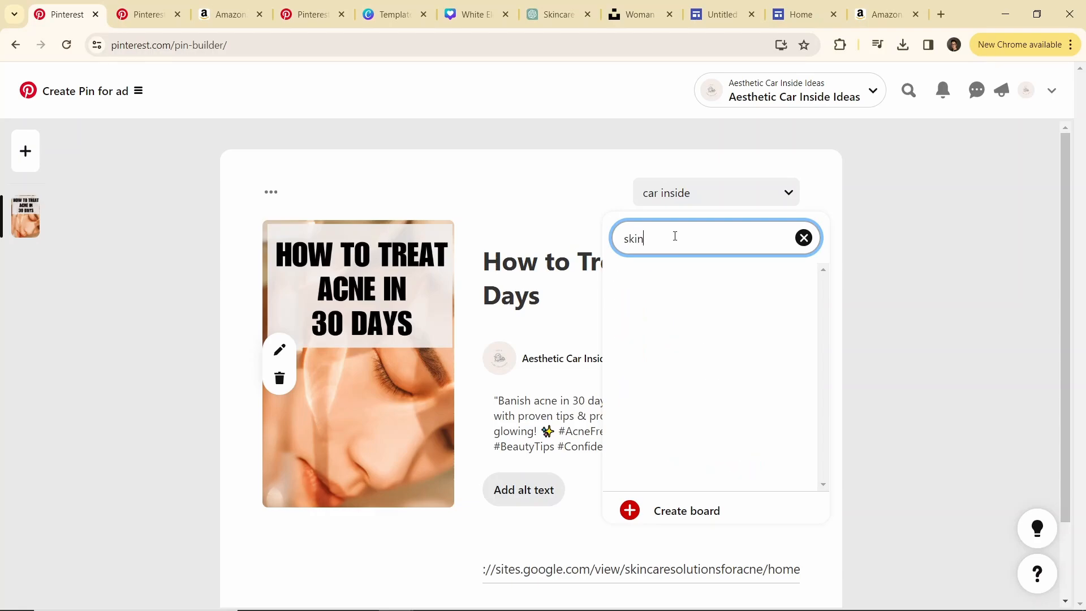
pyautogui.write(' care')
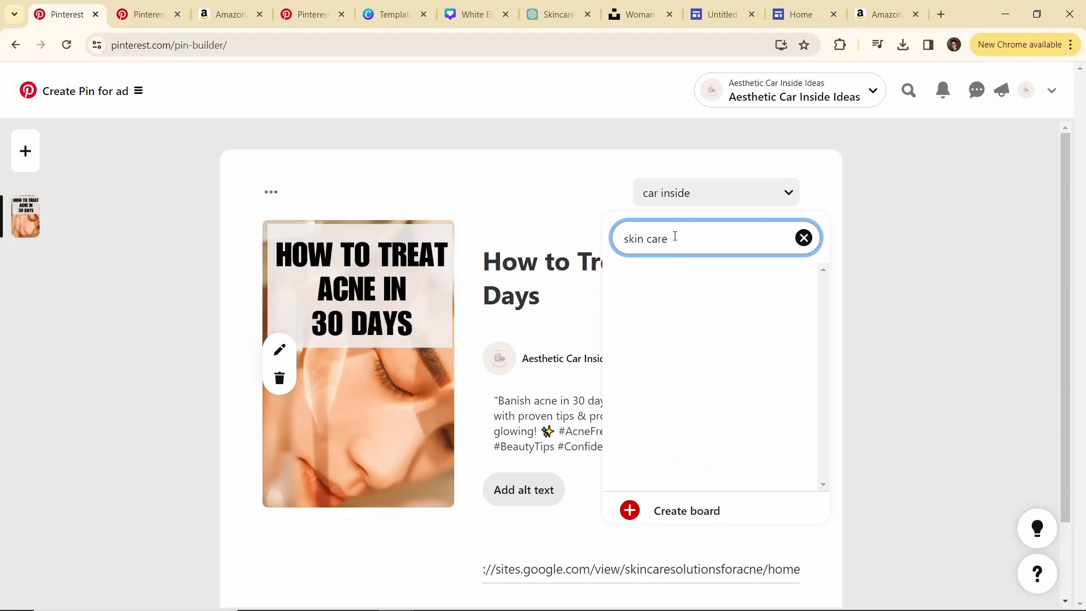
pyautogui.click(667, 513)
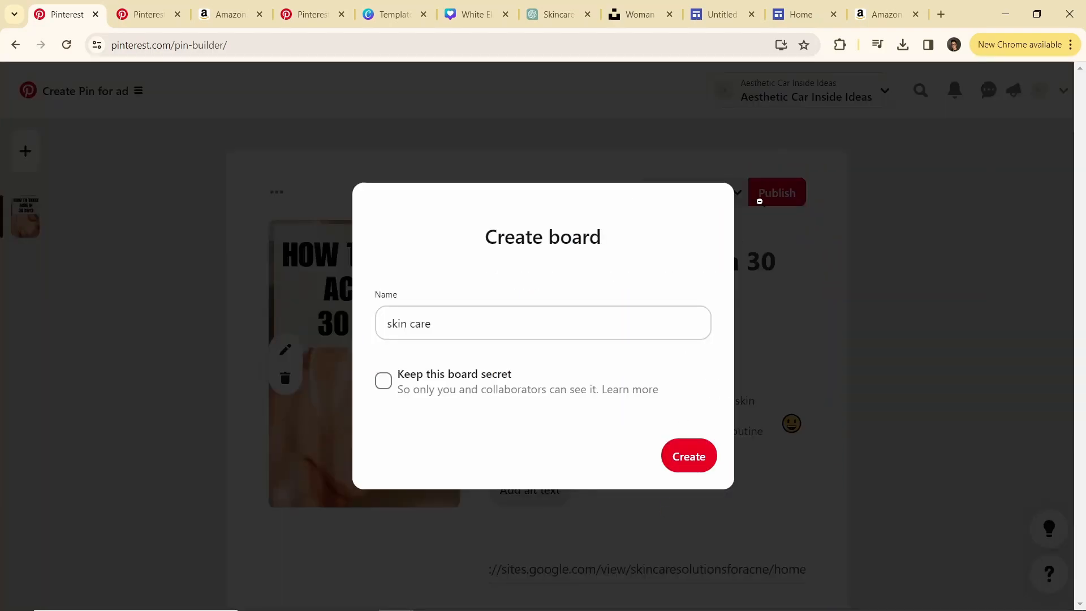
pyautogui.click(695, 456)
pyautogui.click(770, 205)
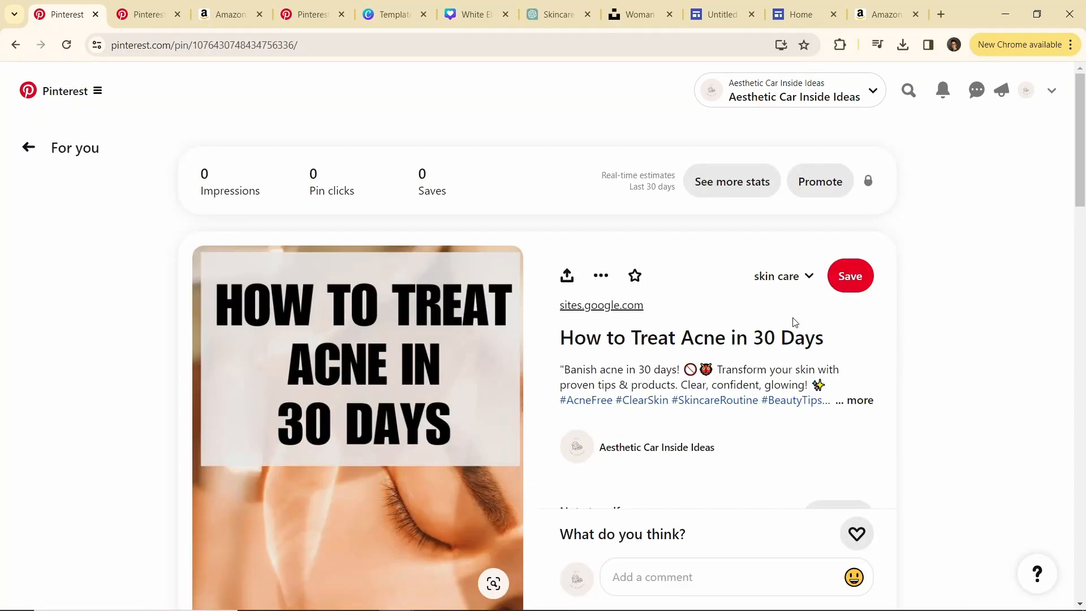
# Test the published Pin's link and the article's "Red Light Therapy" affiliate link to the Amazon product, and return to the Pin.
pyautogui.click(785, 342)
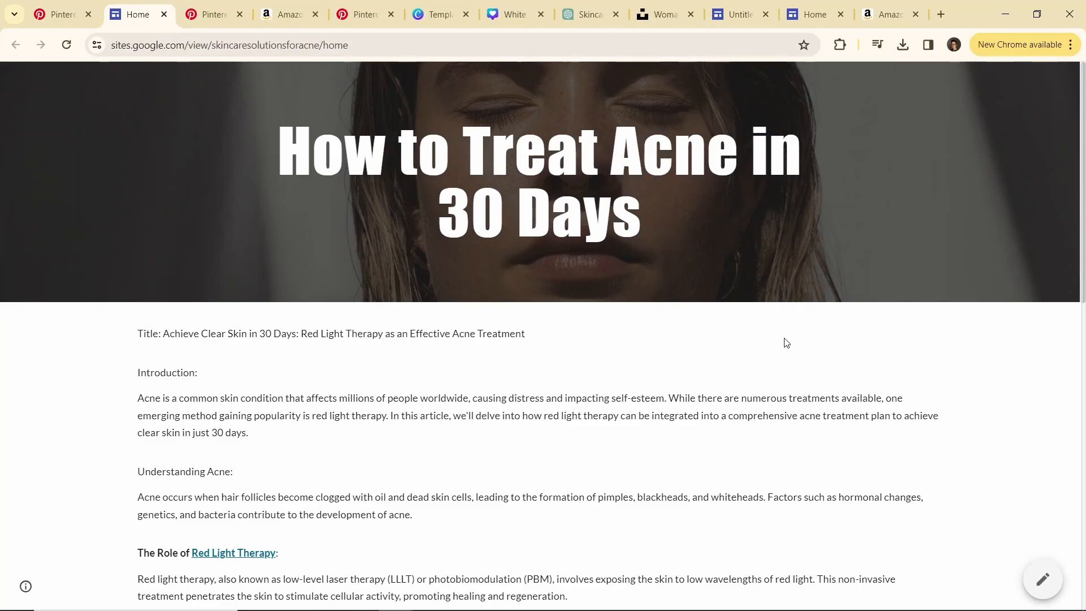
pyautogui.scroll(-1, 786, 331)
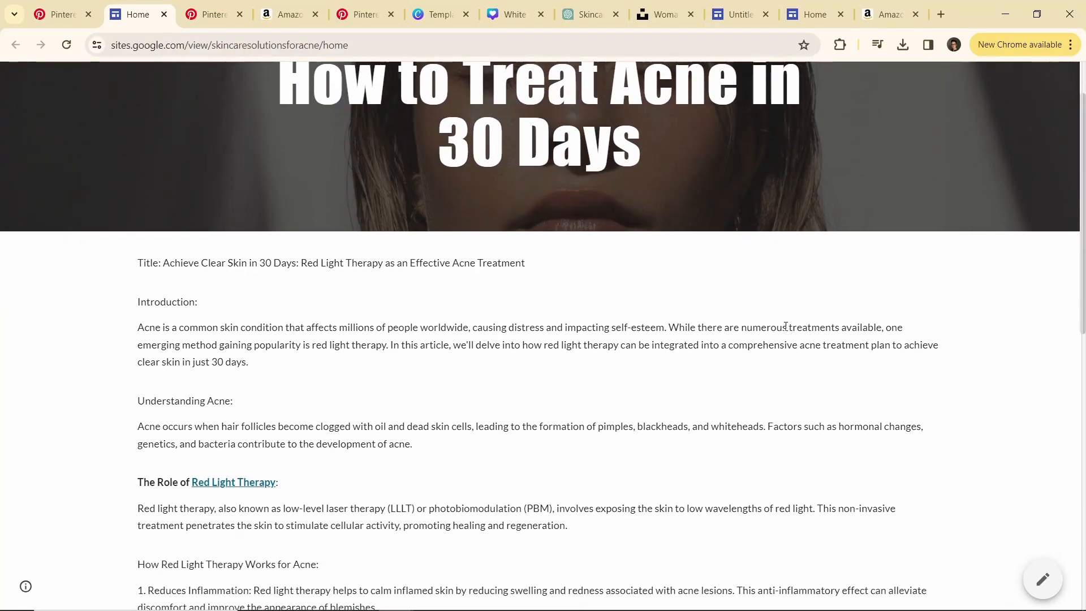
pyautogui.scroll(-1, 786, 327)
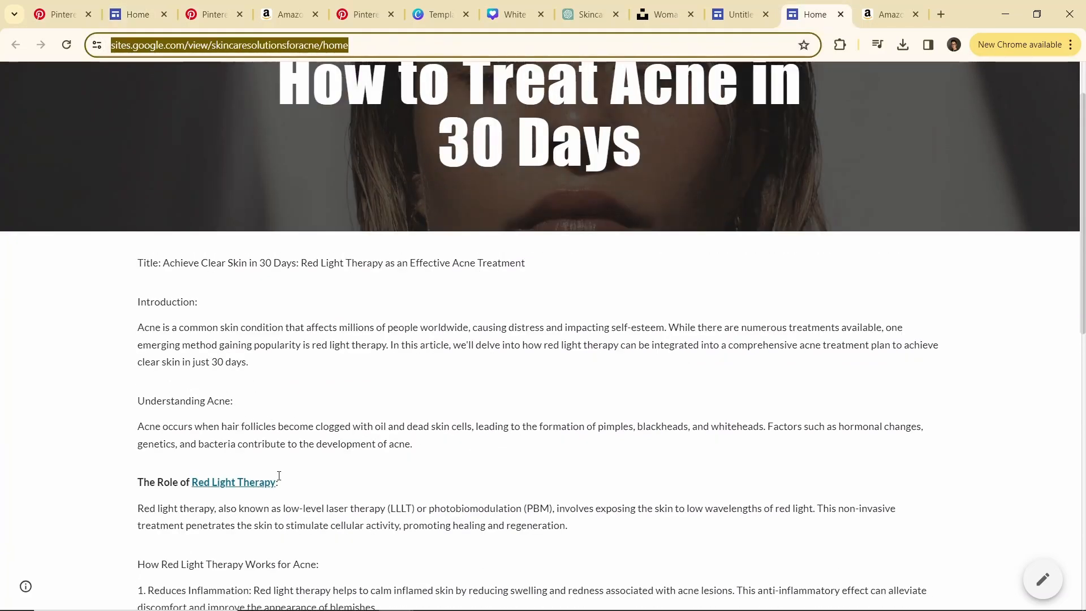
pyautogui.click(238, 483)
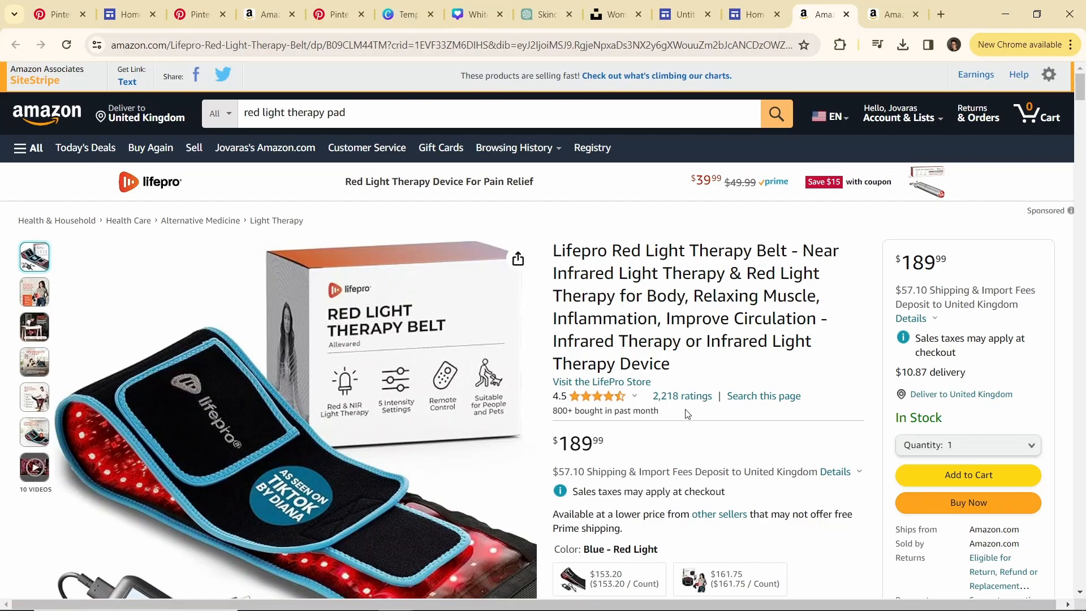
pyautogui.hotkey('ctrl', '1')
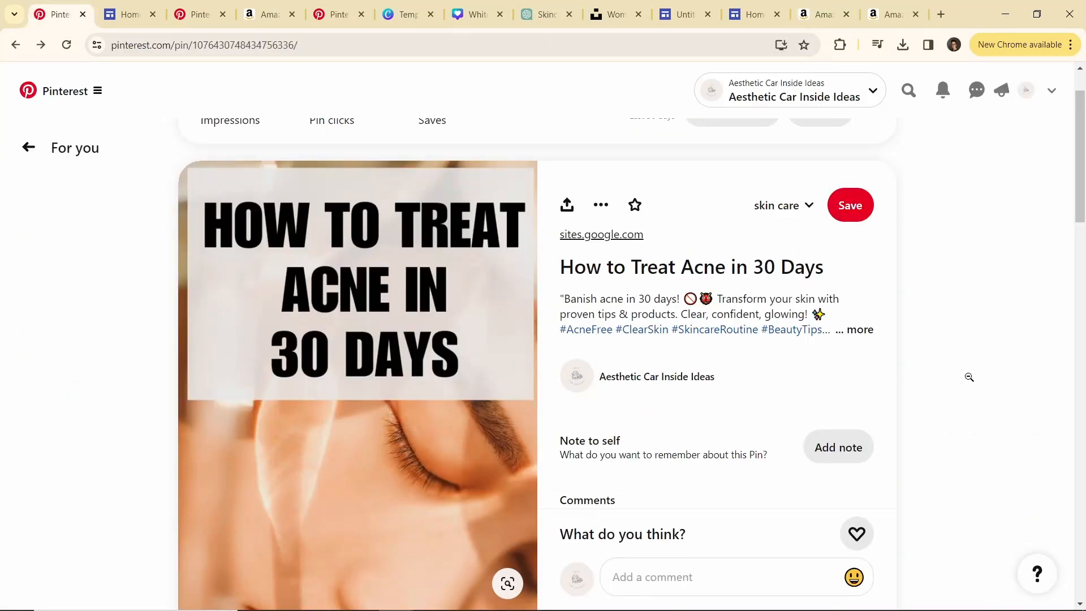